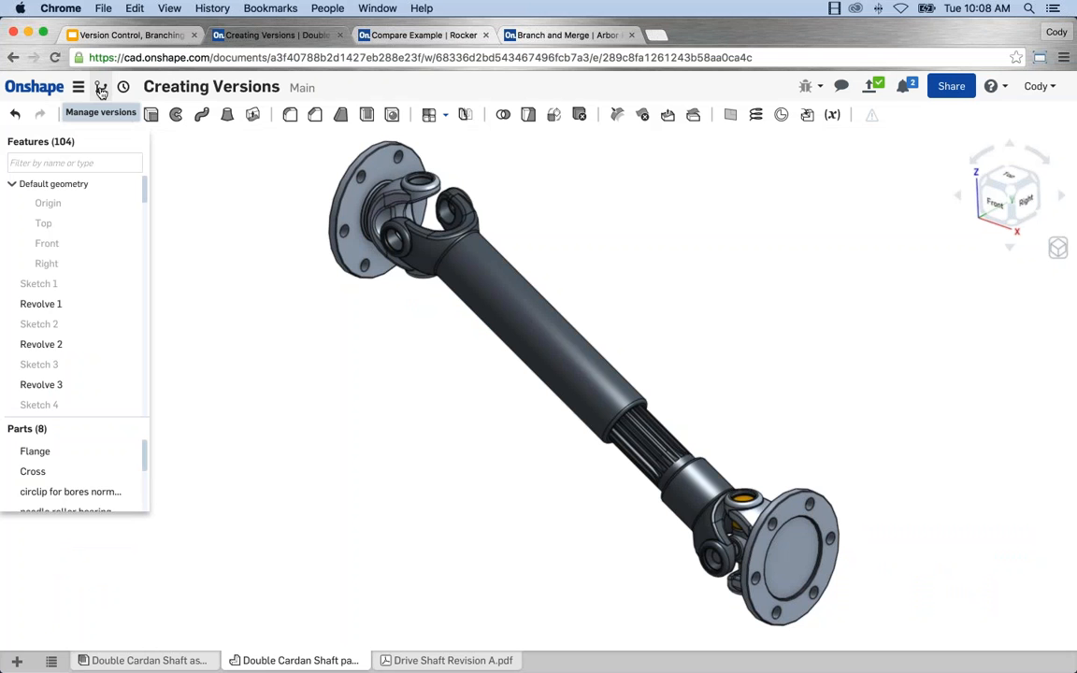
Step: Save a version of Main named "Revision B" with the description "This is the second design iteration." and review its properties
{"action": "left_click", "coordinate": [101, 90]}
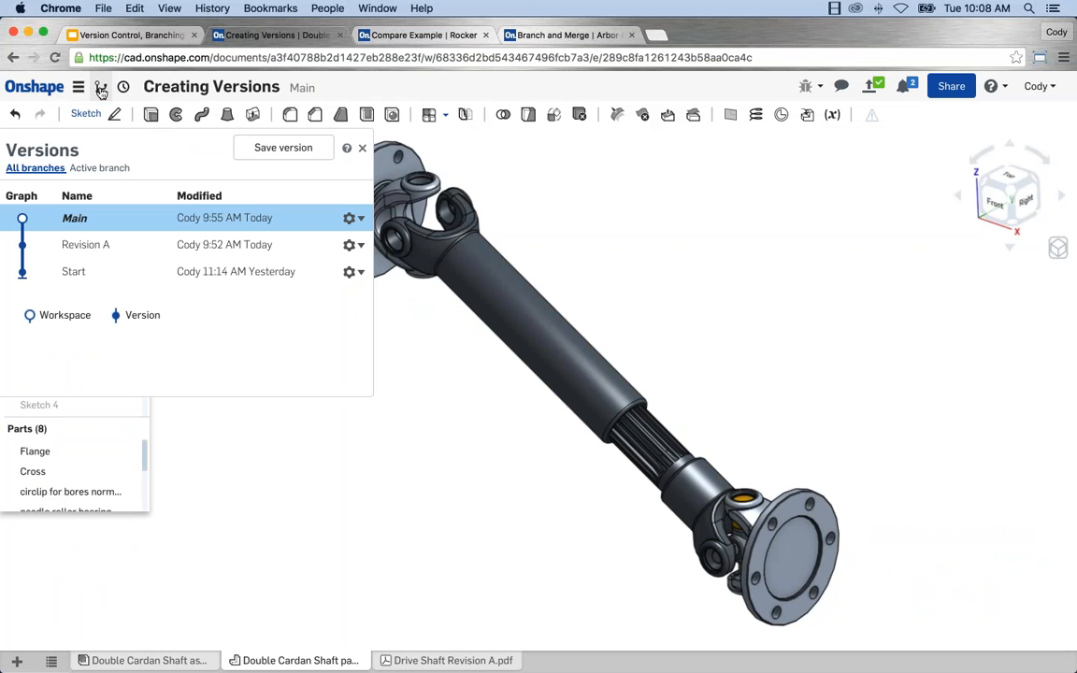
{"action": "left_click", "coordinate": [285, 148]}
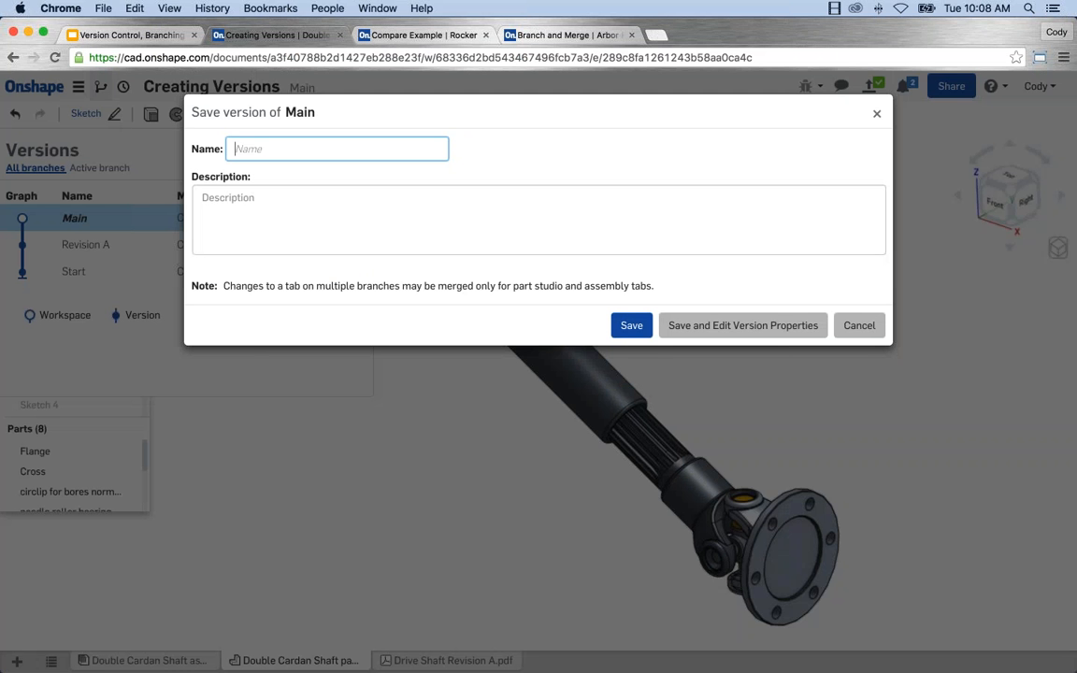
{"action": "type", "text": "Revision B"}
{"action": "left_click", "coordinate": [258, 192]}
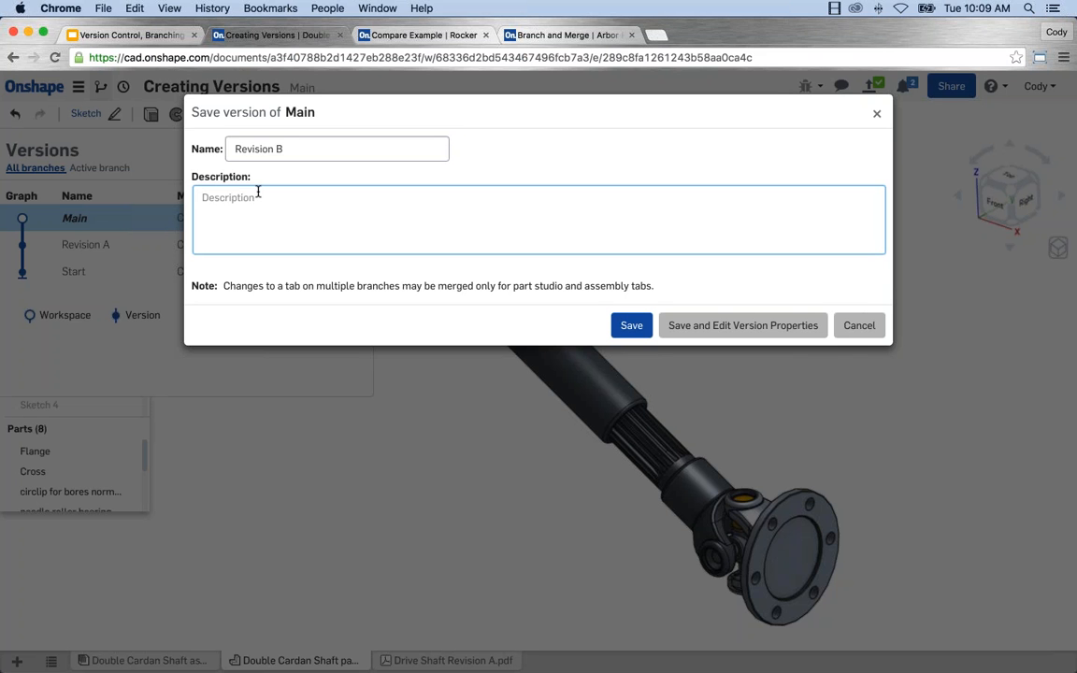
{"action": "type", "text": "This is the second design "}
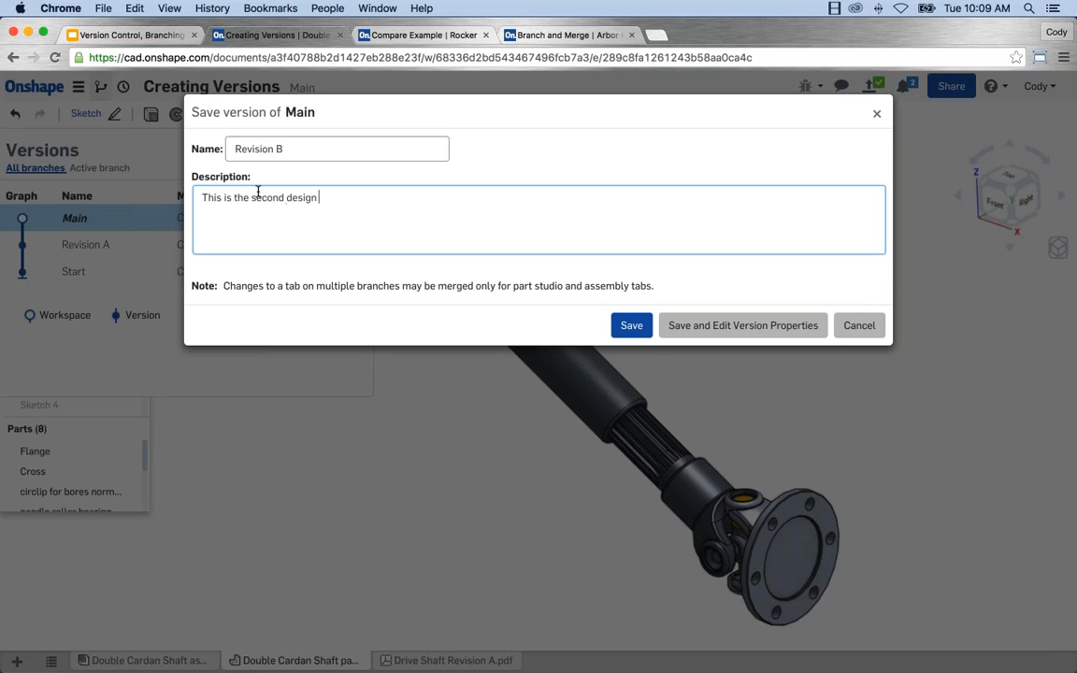
{"action": "type", "text": "iteration."}
{"action": "left_click", "coordinate": [726, 329]}
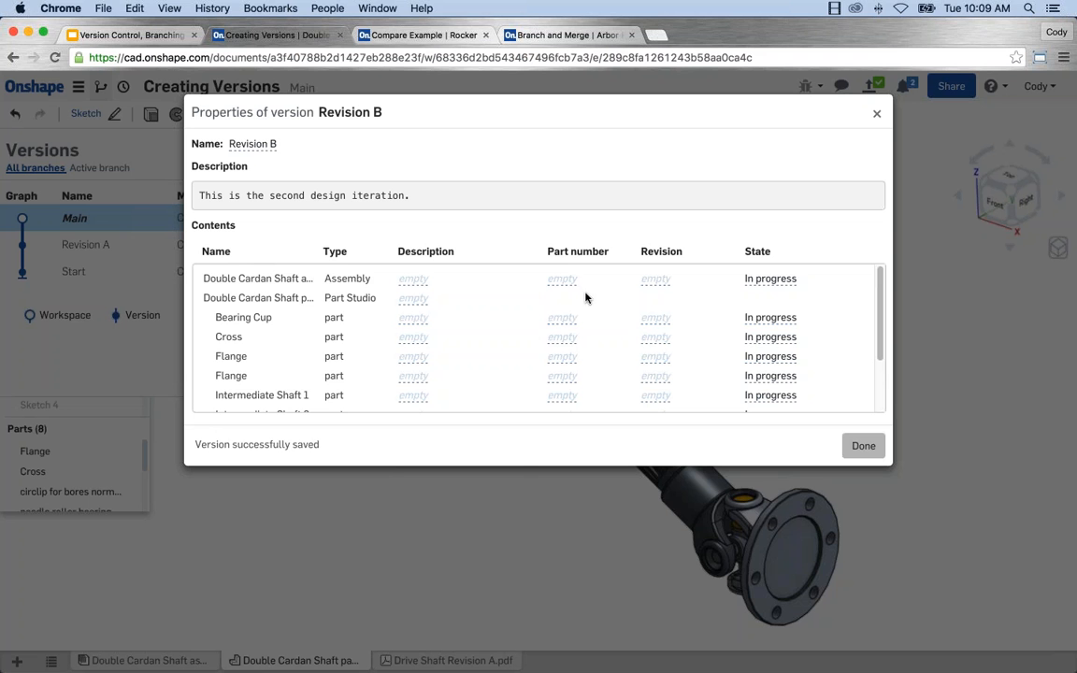
{"action": "left_click", "coordinate": [860, 446]}
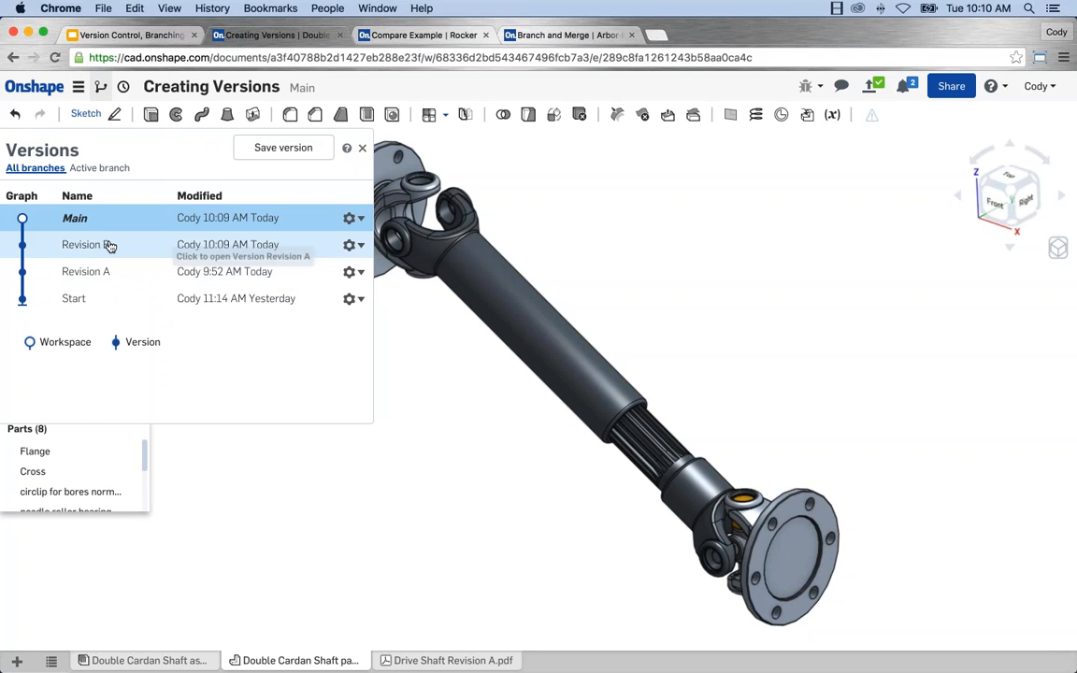
Step: Open the Revision A version and look at the export options for the Double Cardan Shaft part studio without exporting
{"action": "mouse_move", "coordinate": [110, 245]}
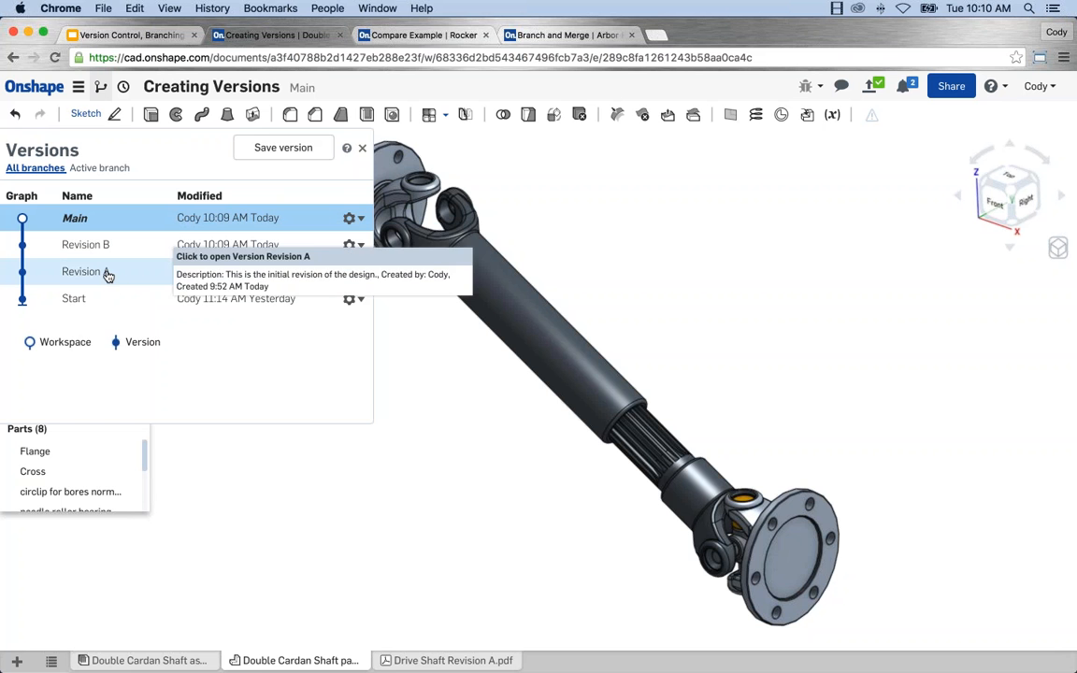
{"action": "left_click", "coordinate": [106, 273]}
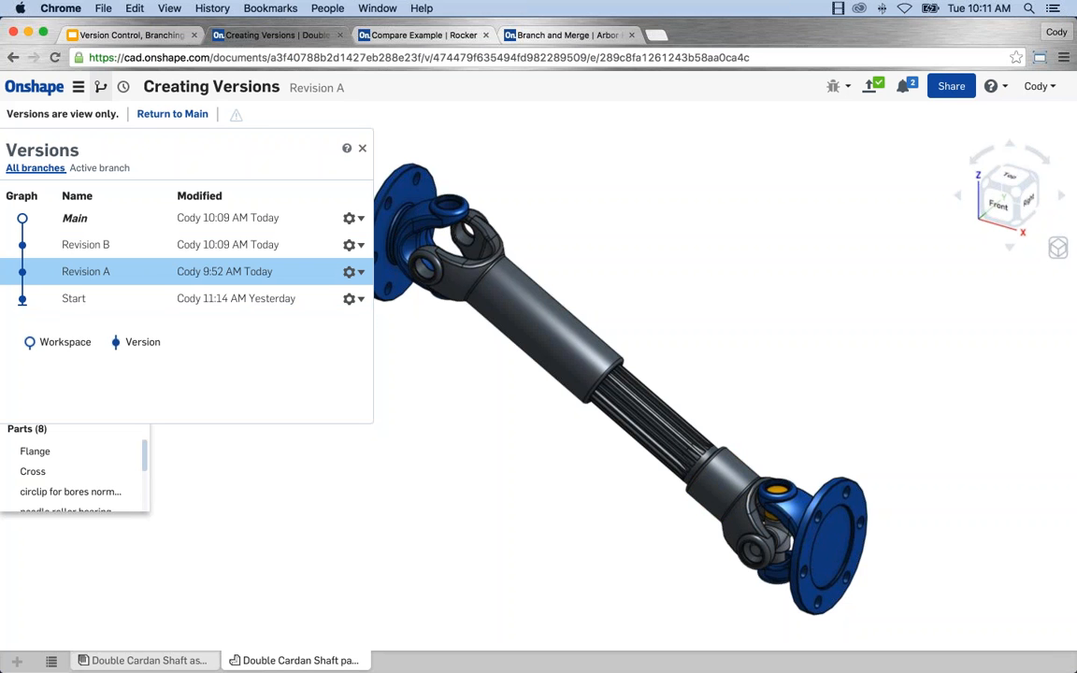
{"action": "right_click", "coordinate": [280, 660]}
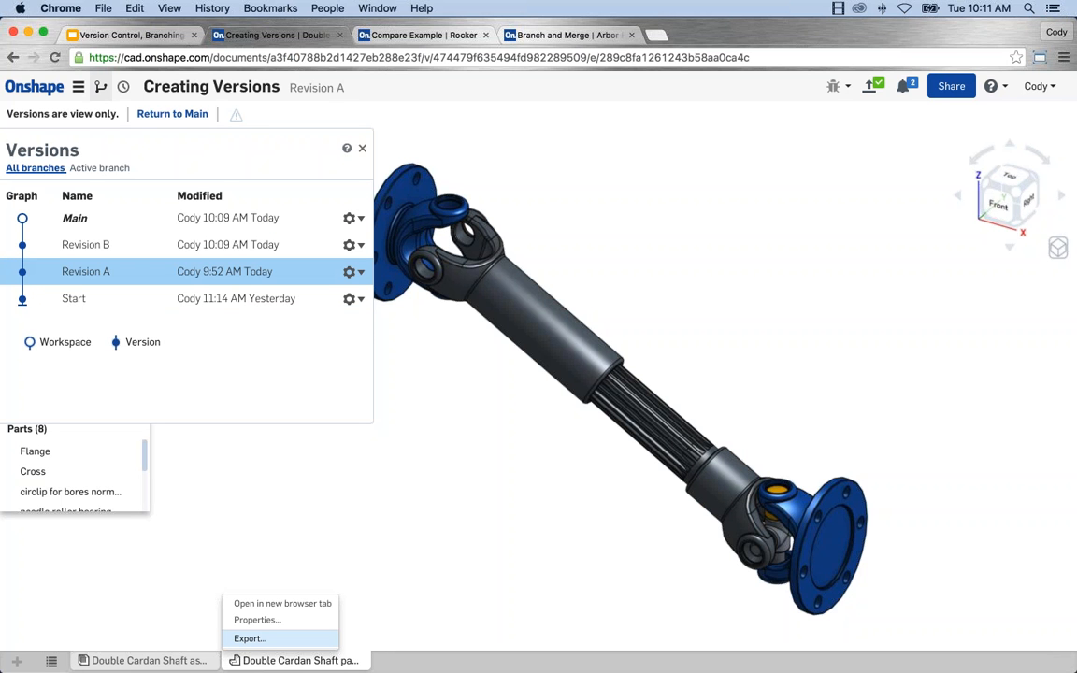
{"action": "left_click", "coordinate": [249, 638]}
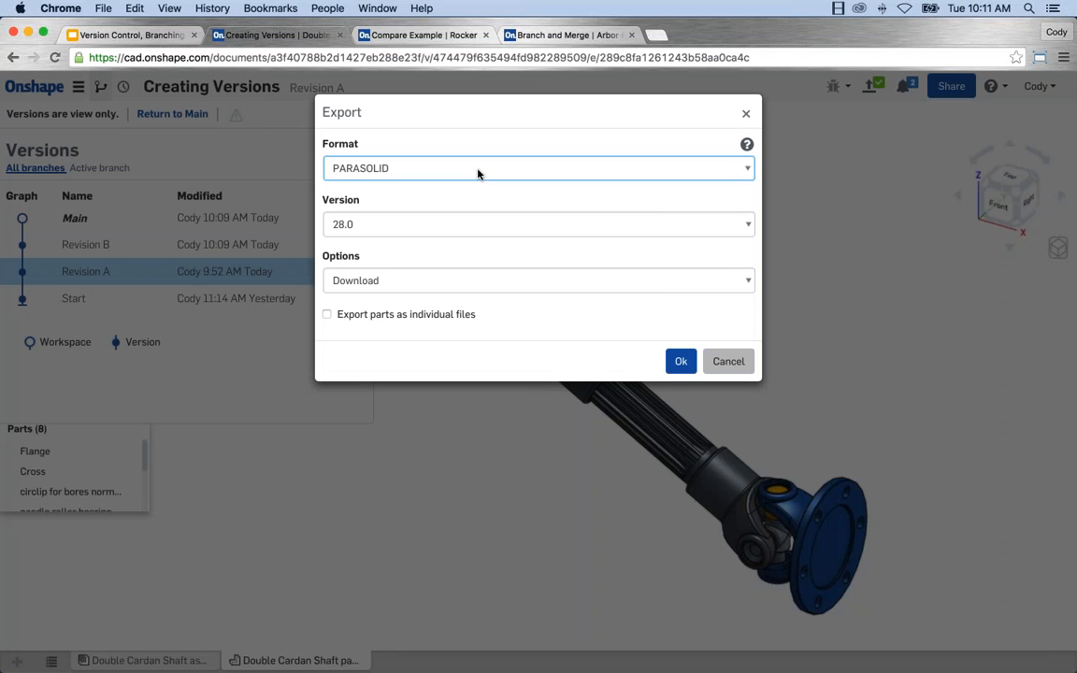
{"action": "left_click", "coordinate": [728, 361]}
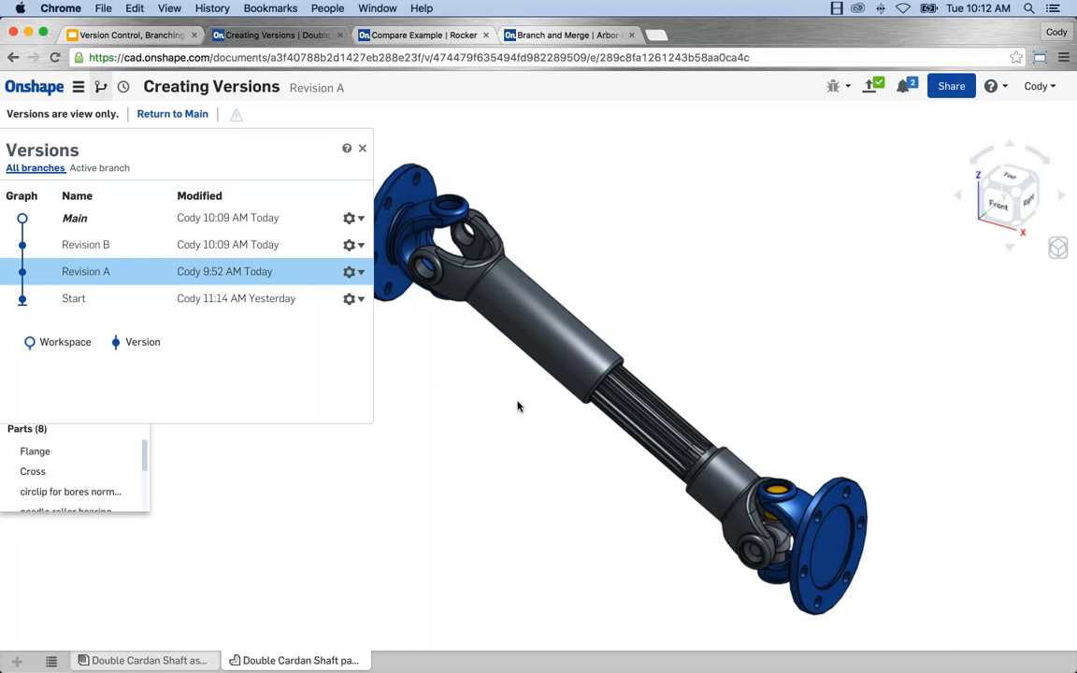
Step: Return from the view-only Revision A version to the Main workspace
{"action": "key", "text": "super+Tab"}
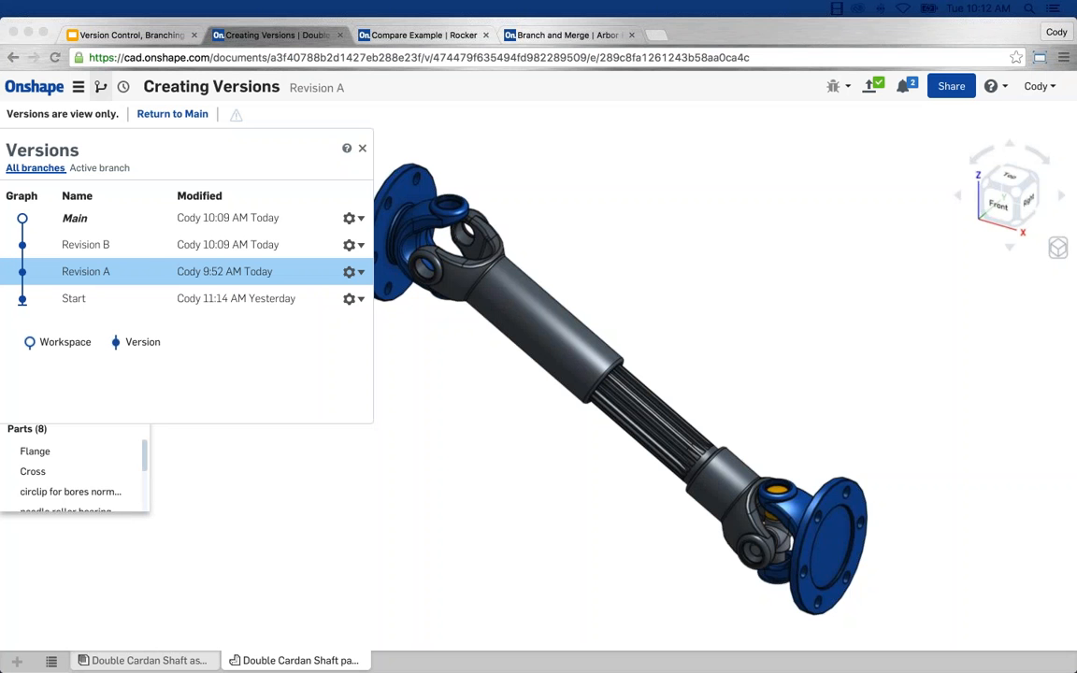
{"action": "left_click", "coordinate": [444, 591]}
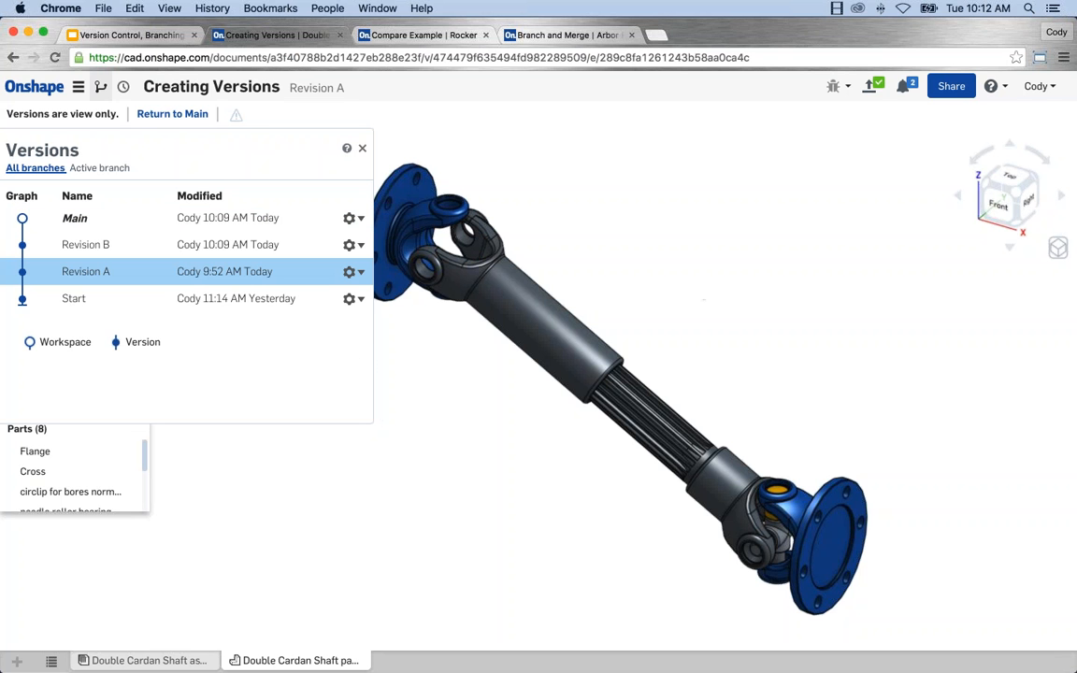
{"action": "left_click", "coordinate": [171, 114]}
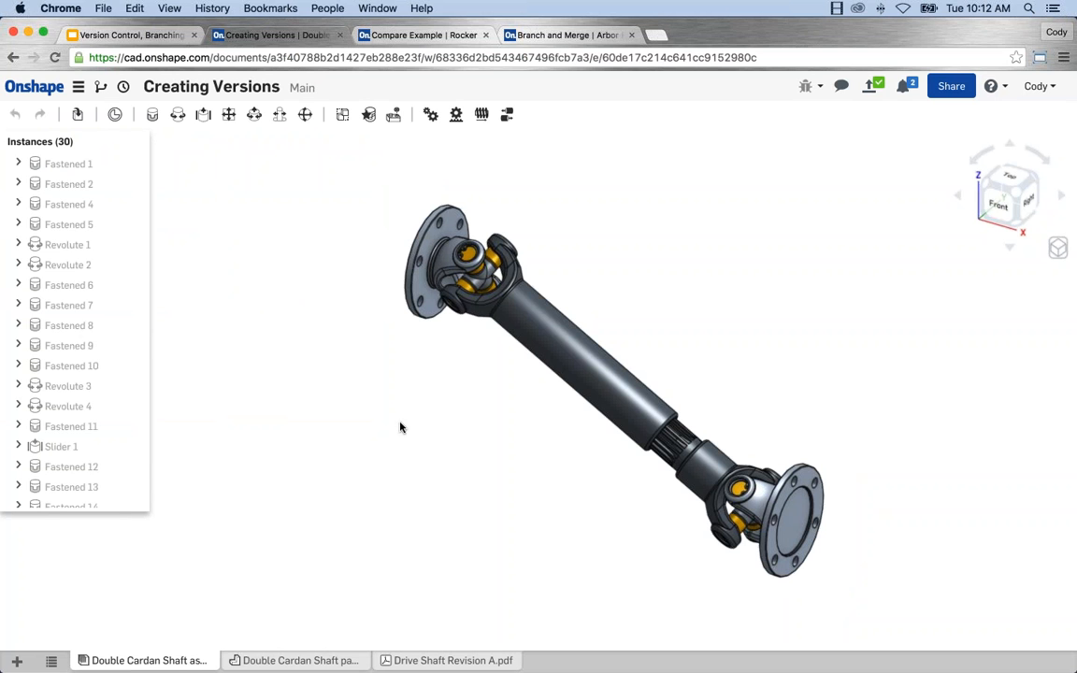
{"action": "left_click", "coordinate": [17, 661]}
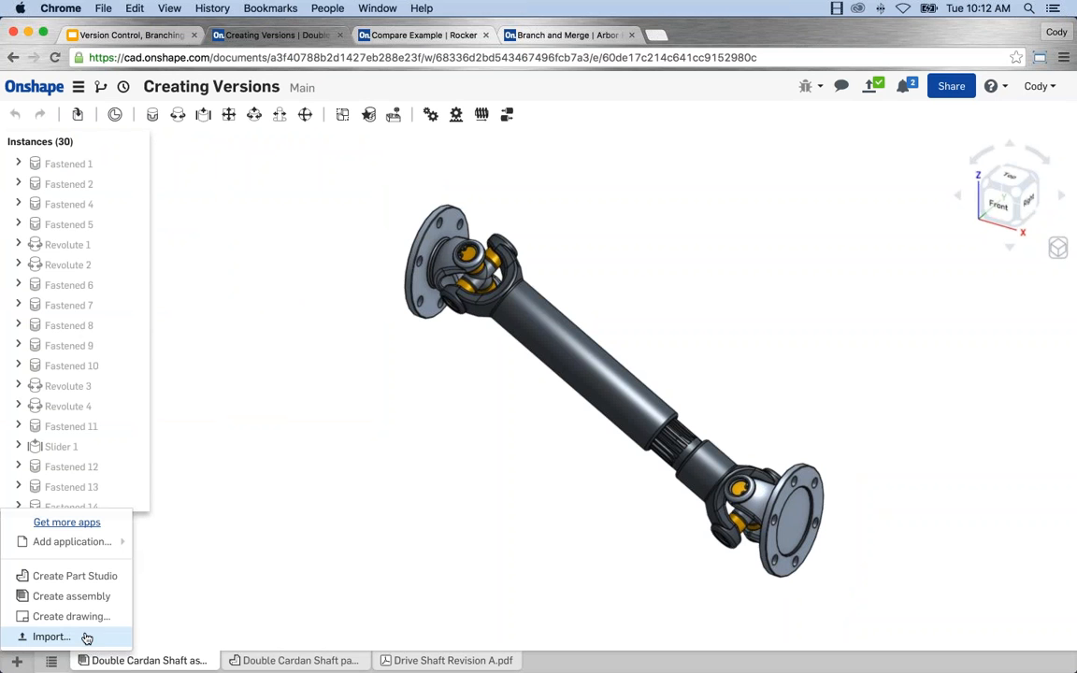
{"action": "left_click", "coordinate": [286, 553]}
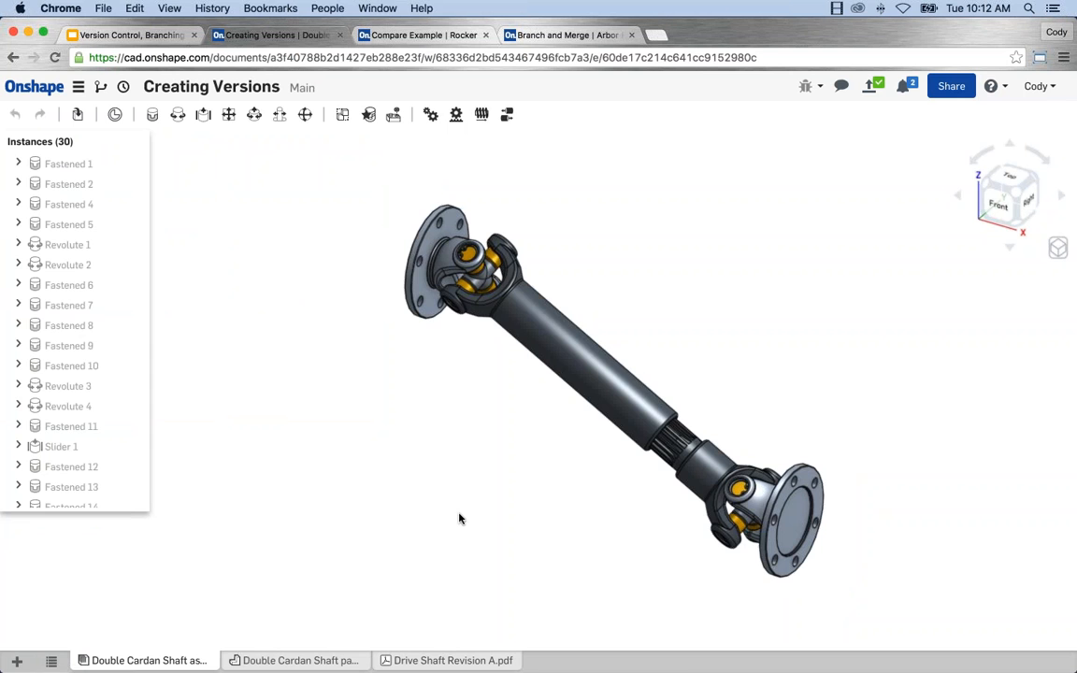
Step: Open Drive Shaft Revision A.pdf and start updating it with a new file
{"action": "left_click", "coordinate": [429, 661]}
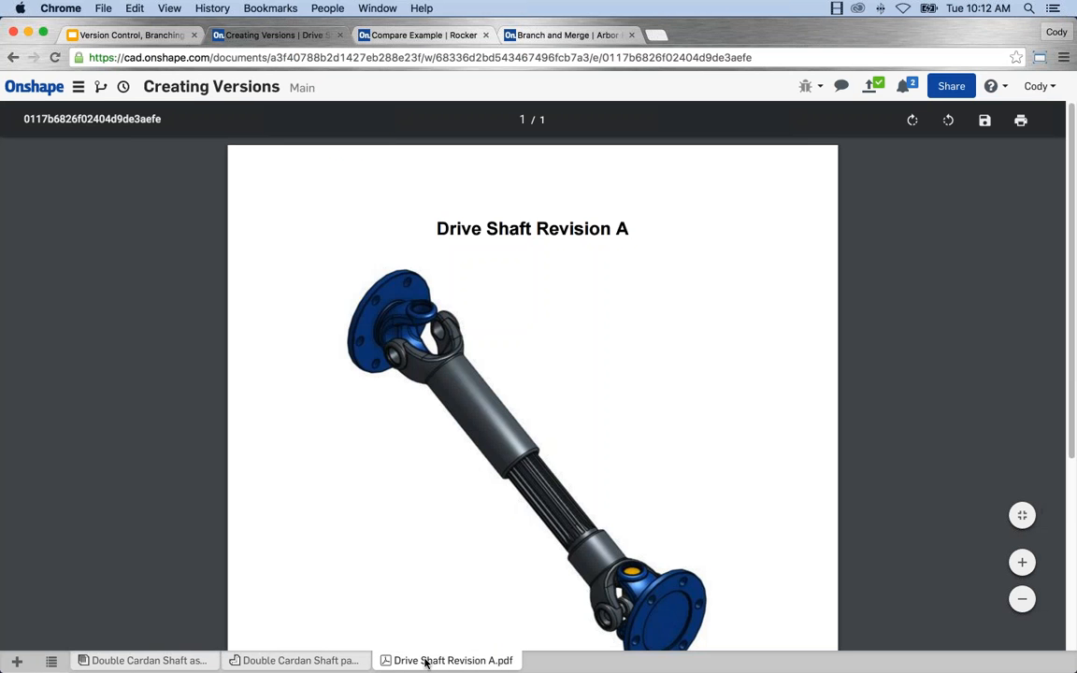
{"action": "right_click", "coordinate": [428, 658]}
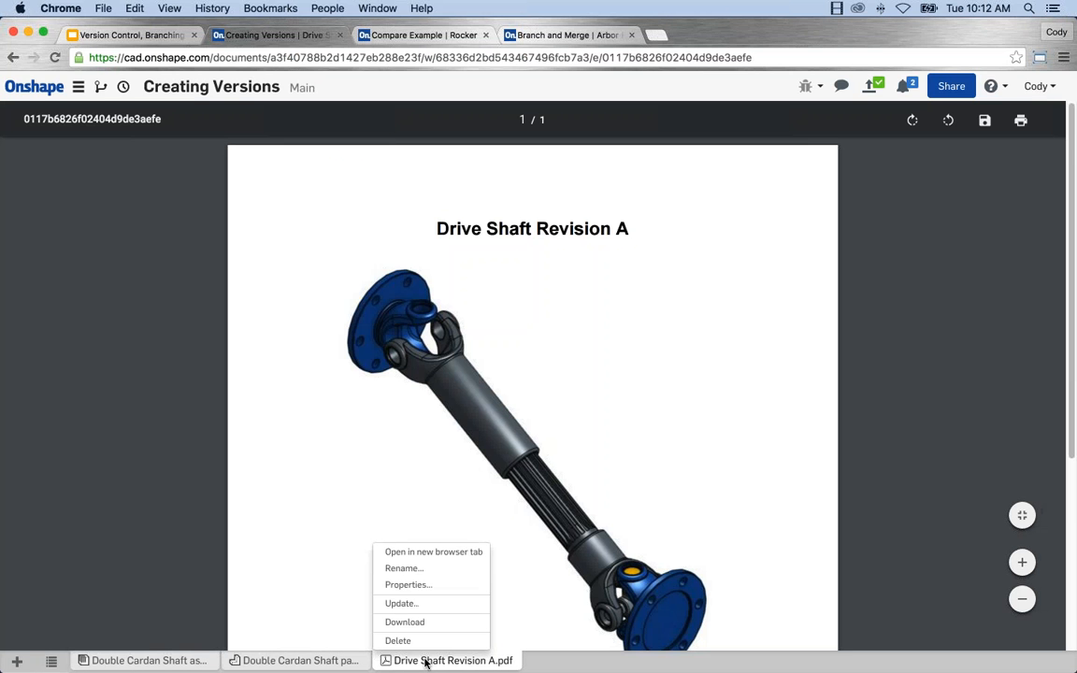
{"action": "left_click", "coordinate": [420, 608]}
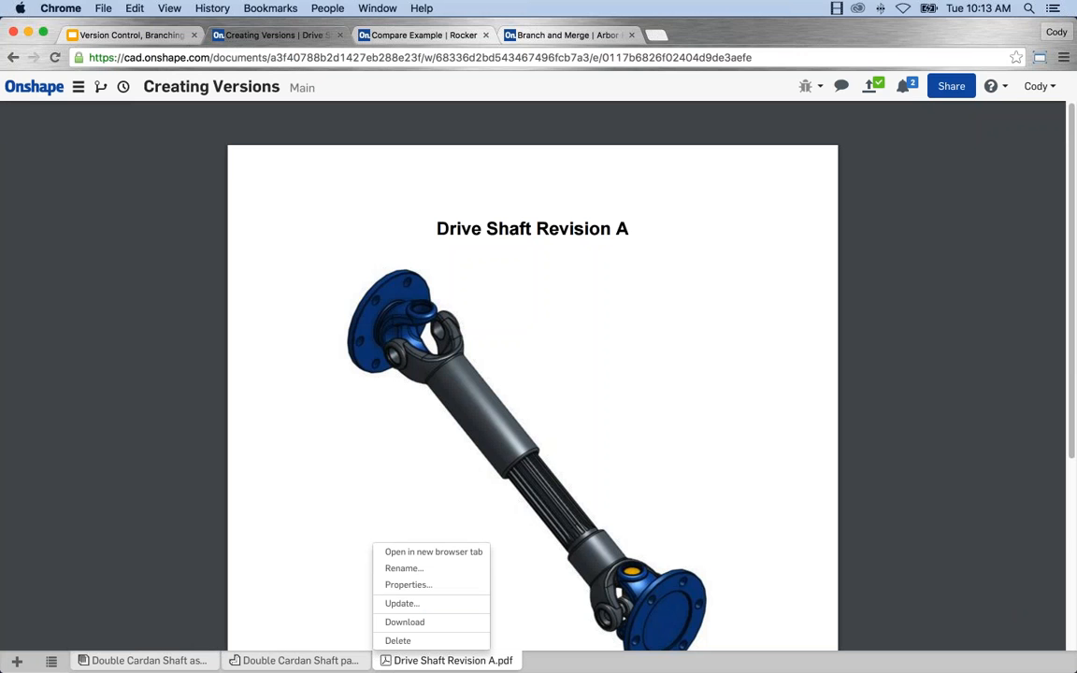
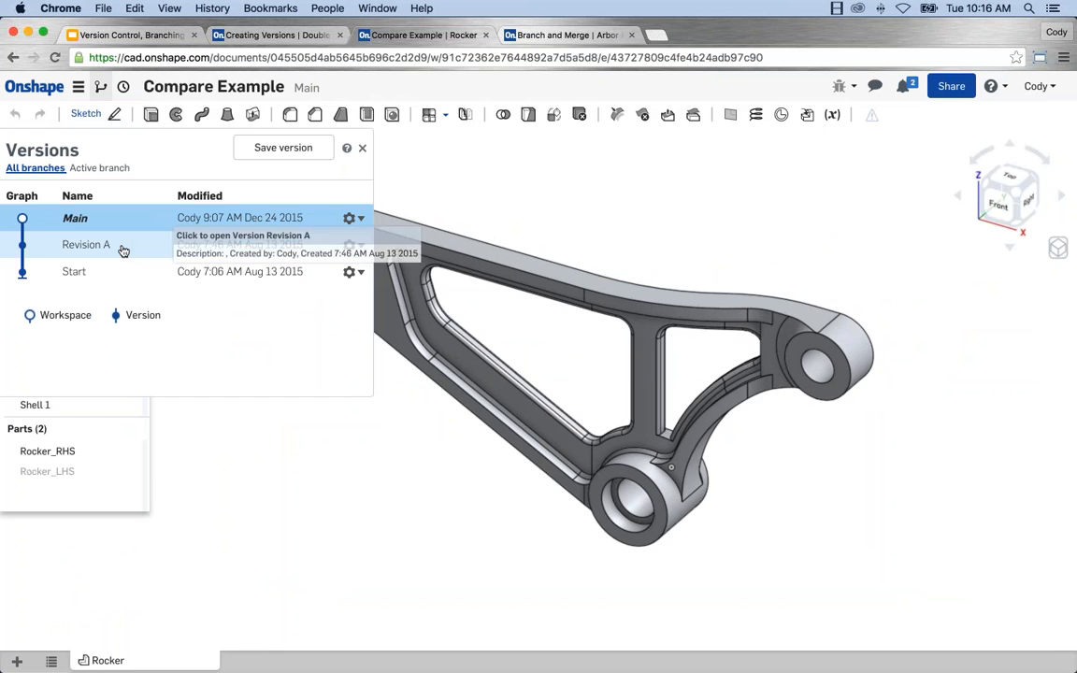
Step: View the Revision A version of the Rocker in the Compare Example document and reopen the Main workspace
{"action": "left_click", "coordinate": [126, 251]}
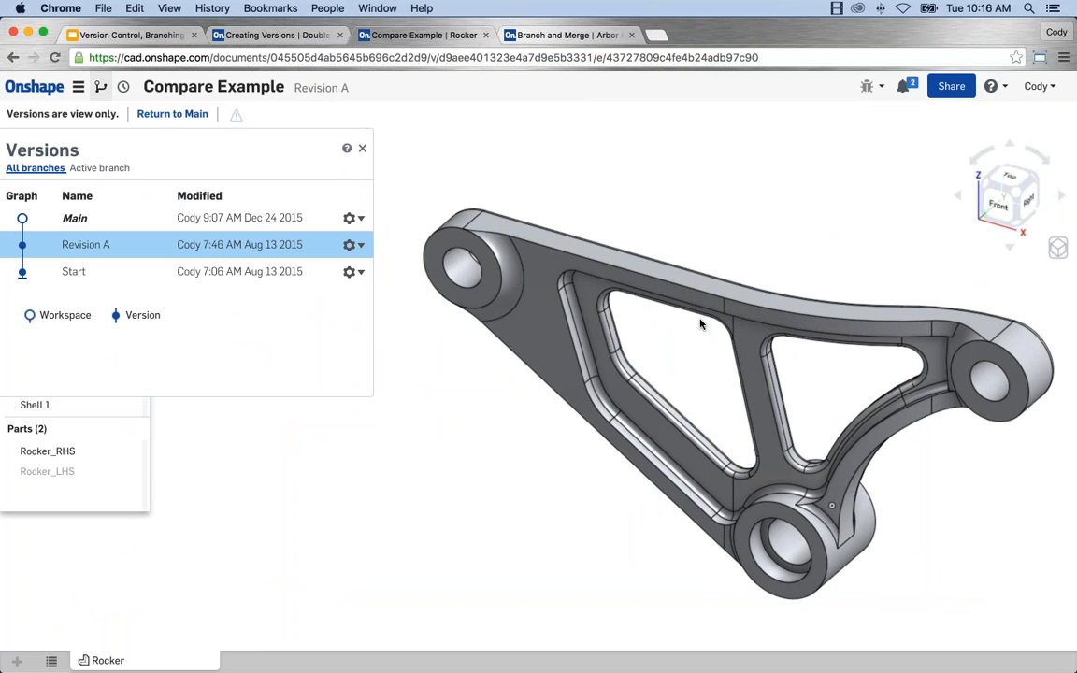
{"action": "middle_click_drag", "start_coordinate": [492, 428], "coordinate": [482, 423]}
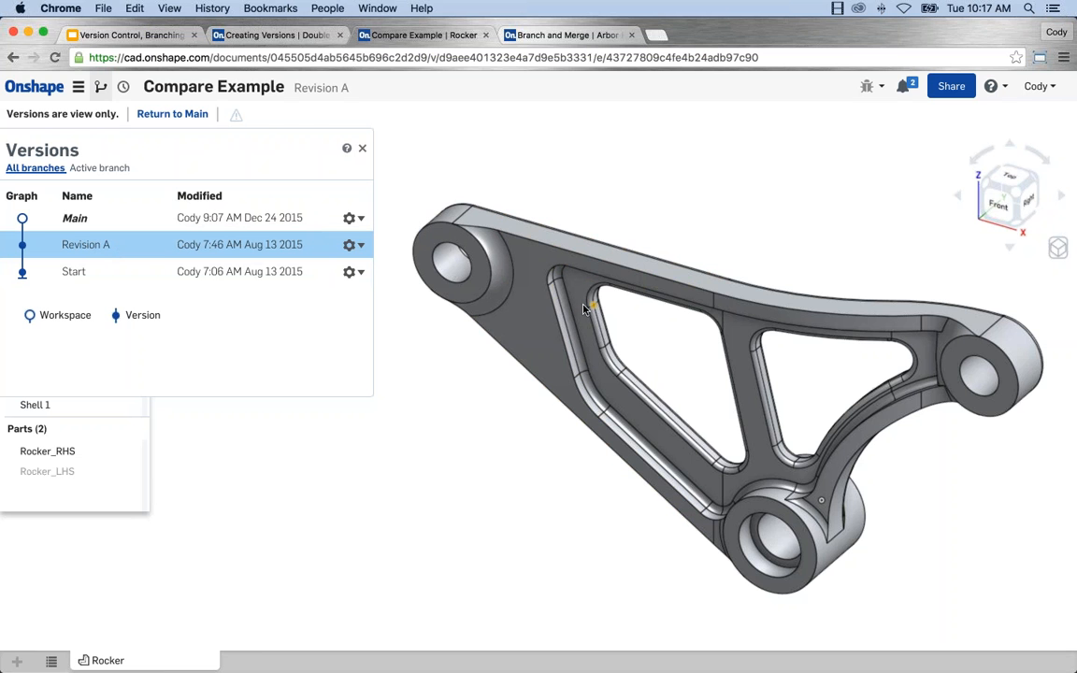
{"action": "left_click", "coordinate": [361, 218]}
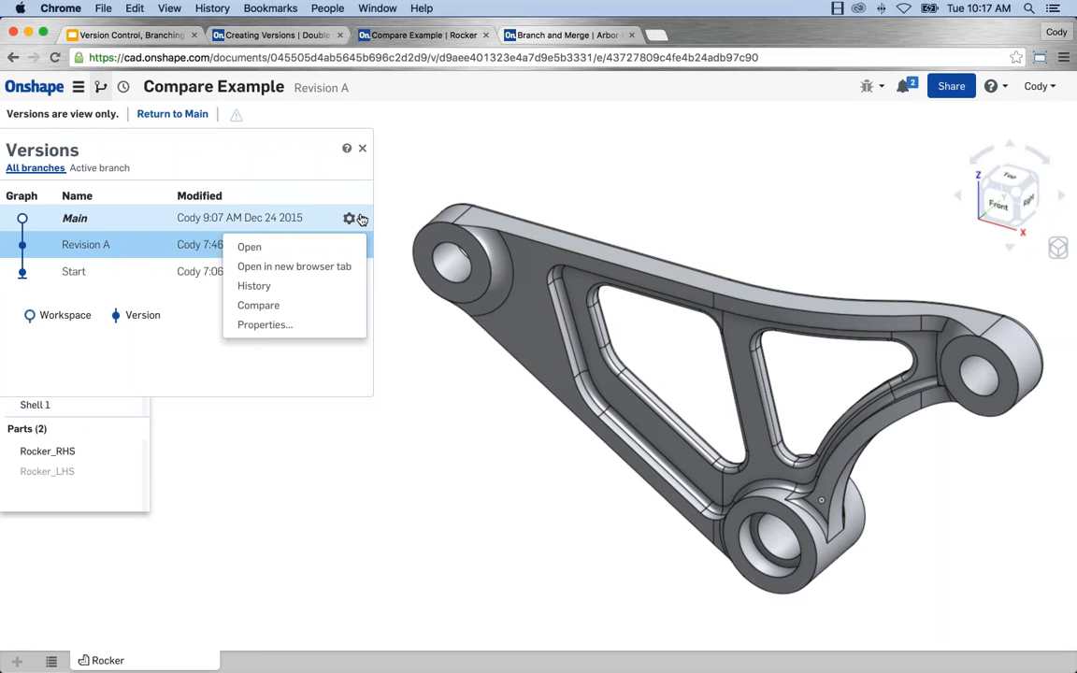
{"action": "left_click", "coordinate": [312, 188]}
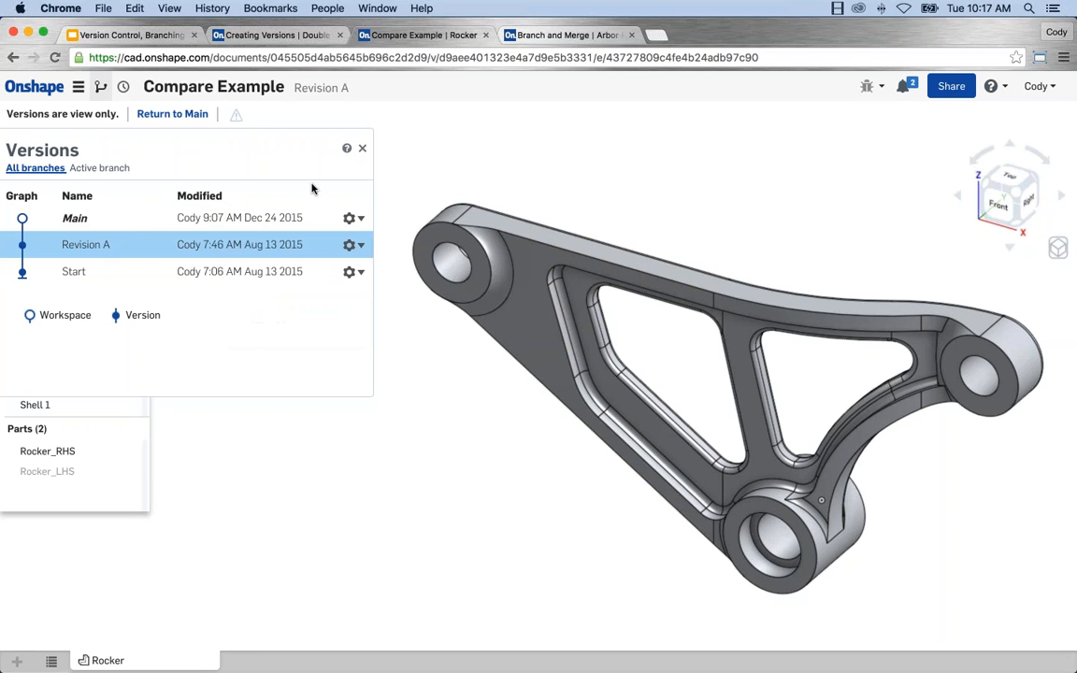
{"action": "left_click", "coordinate": [84, 221]}
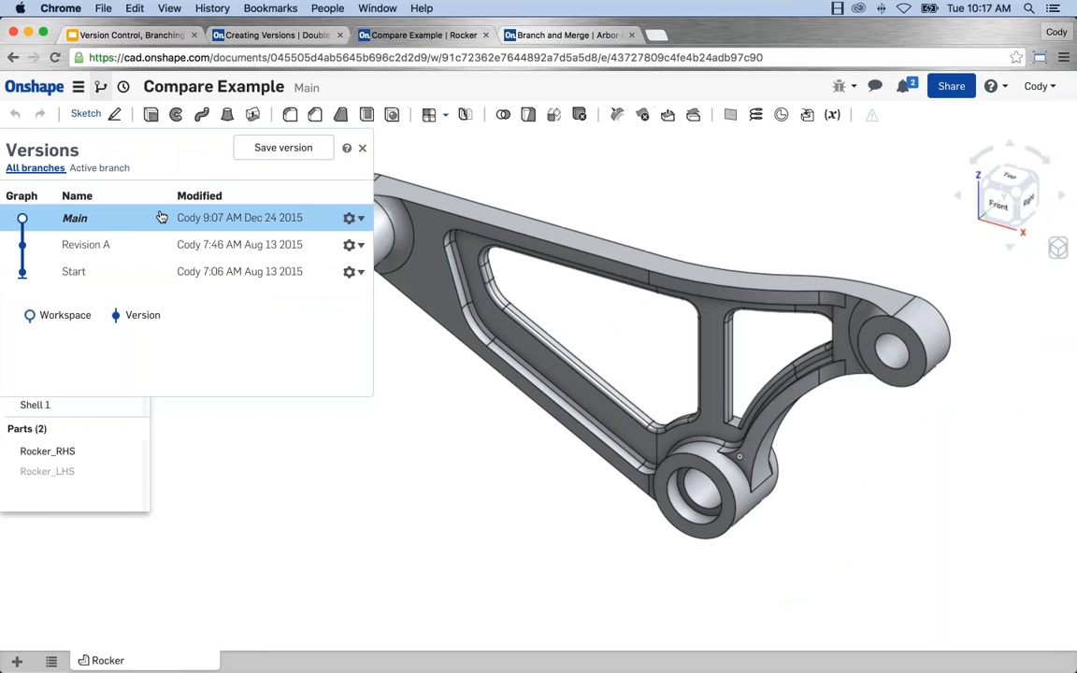
Step: Compare Main with Revision A and examine the differences in Extrude 1, Lightening Holes, Fillet 12 and Fillet 7
{"action": "left_click", "coordinate": [350, 244]}
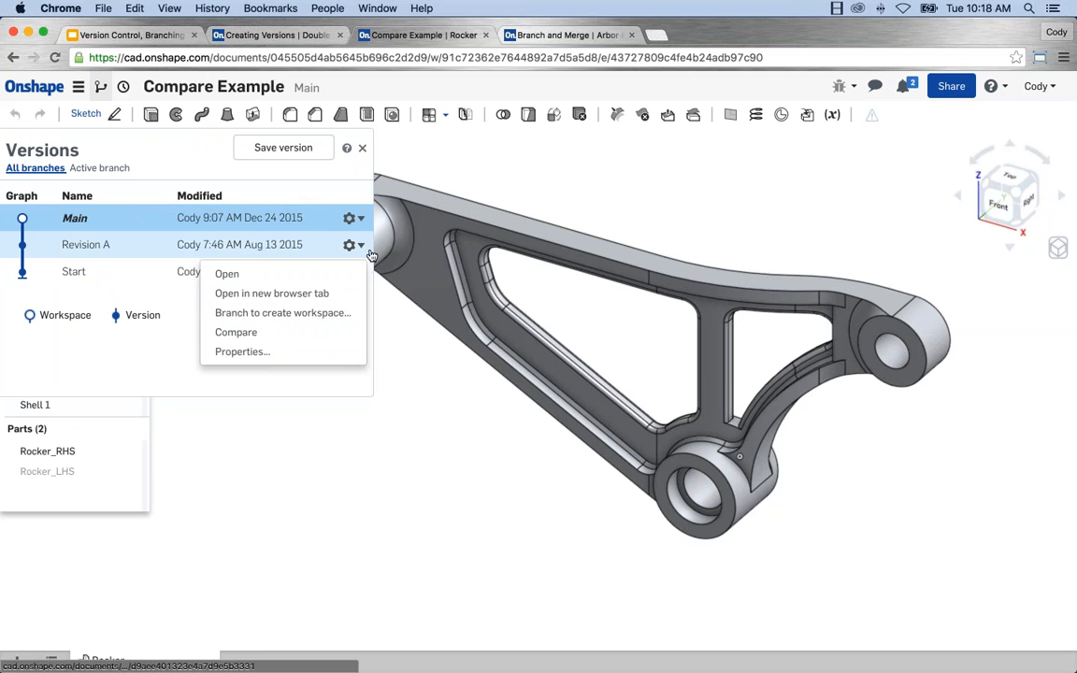
{"action": "left_click", "coordinate": [245, 332]}
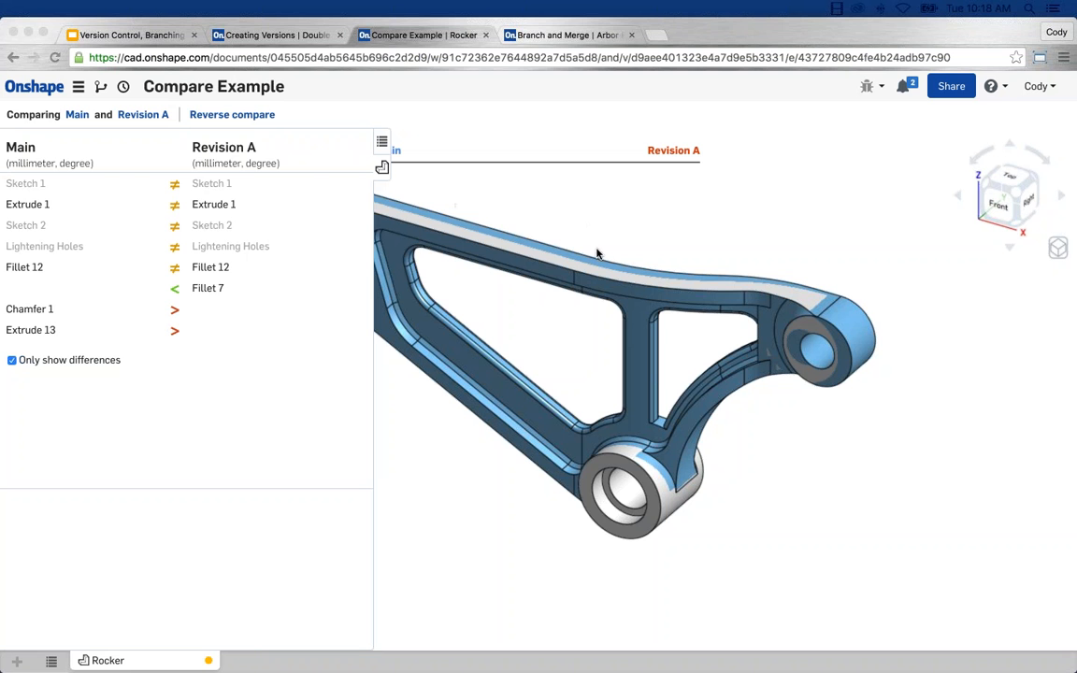
{"action": "left_click", "coordinate": [50, 206]}
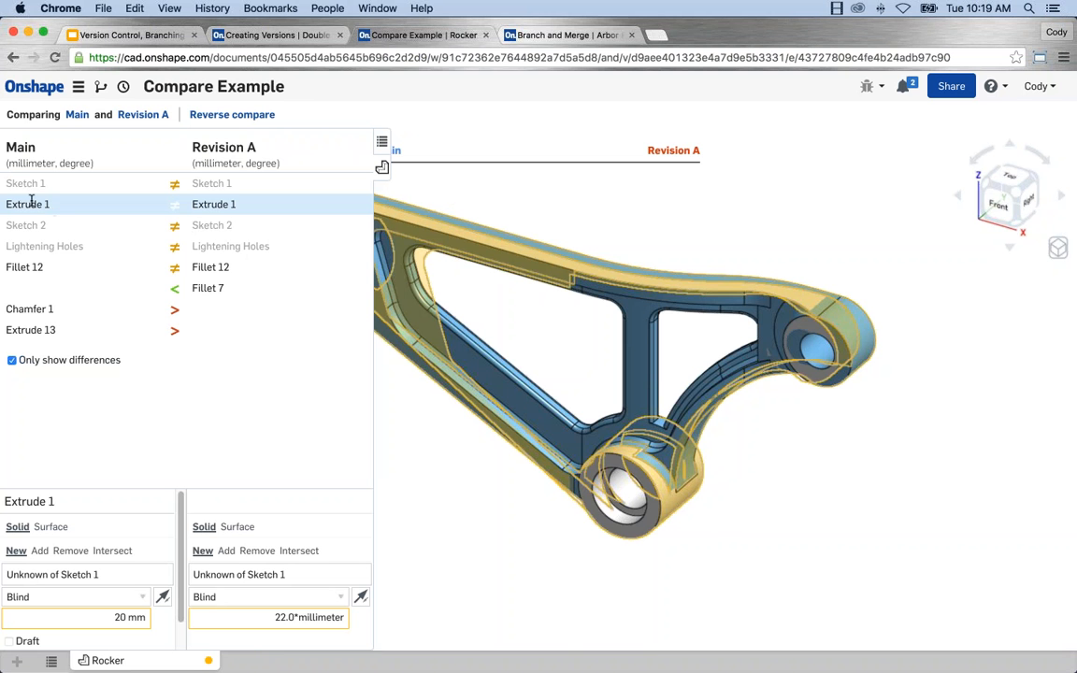
{"action": "left_click", "coordinate": [31, 201]}
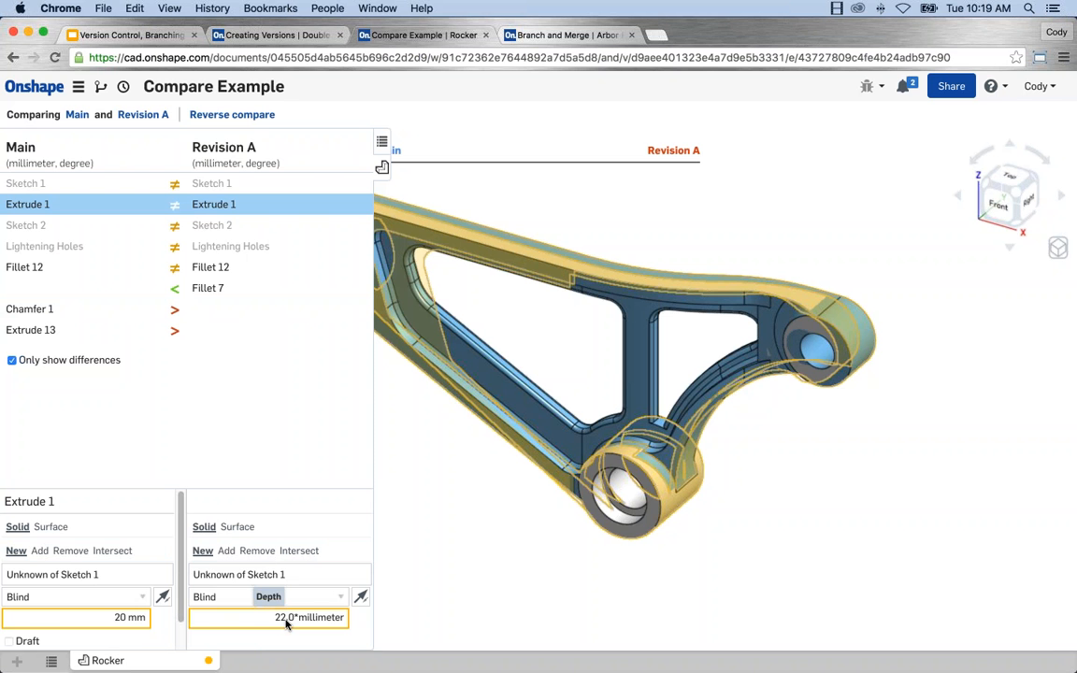
{"action": "left_click", "coordinate": [89, 246]}
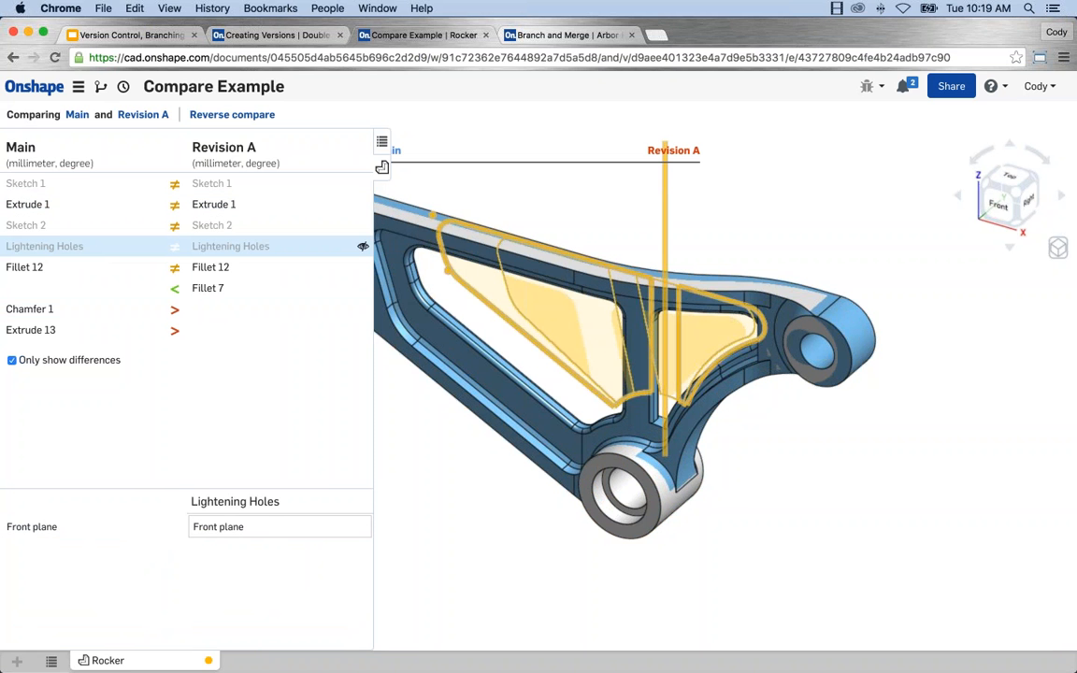
{"action": "left_click", "coordinate": [84, 268]}
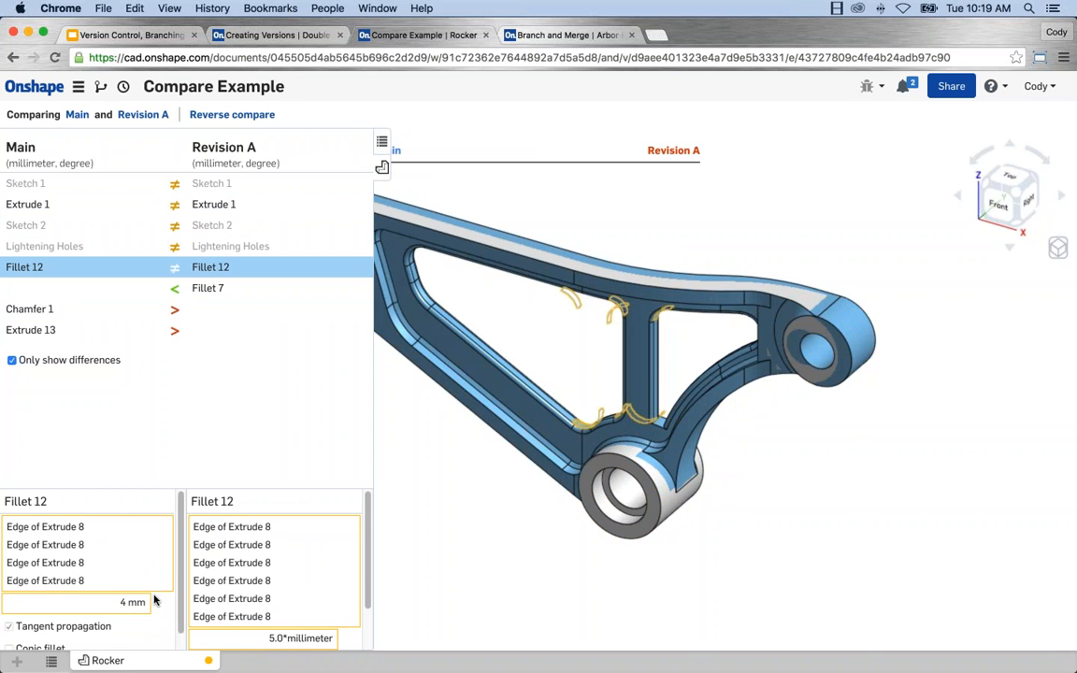
{"action": "left_click", "coordinate": [197, 289]}
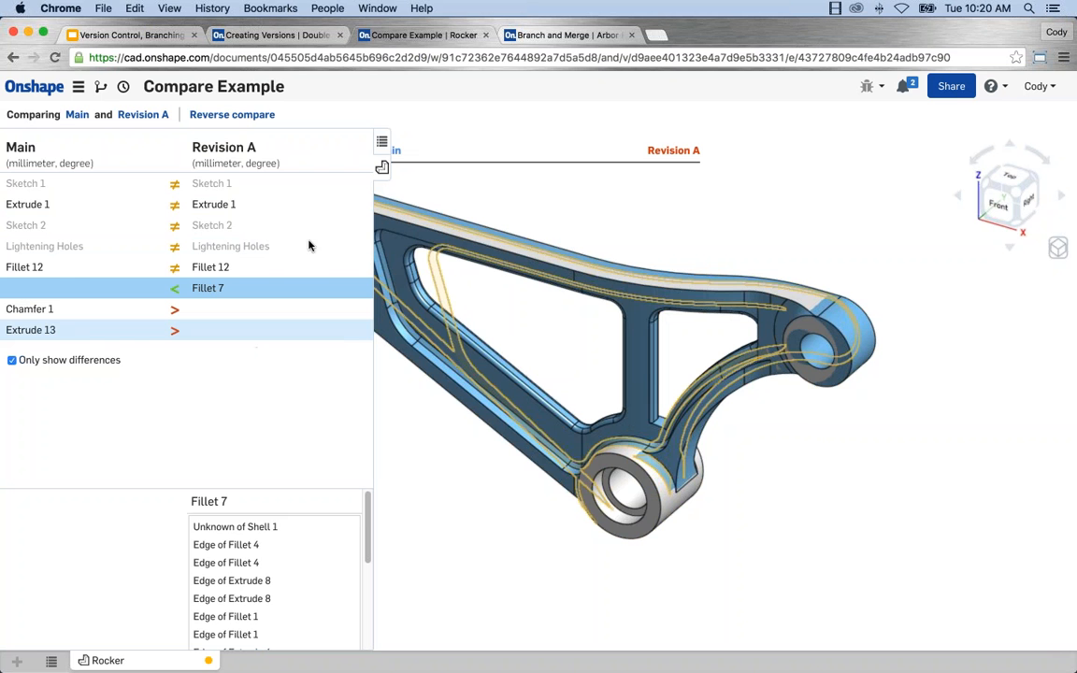
Step: Inspect the full rocker while blending between Main and Revision A, and leave the comparison for the Main workspace
{"action": "left_click", "coordinate": [382, 141]}
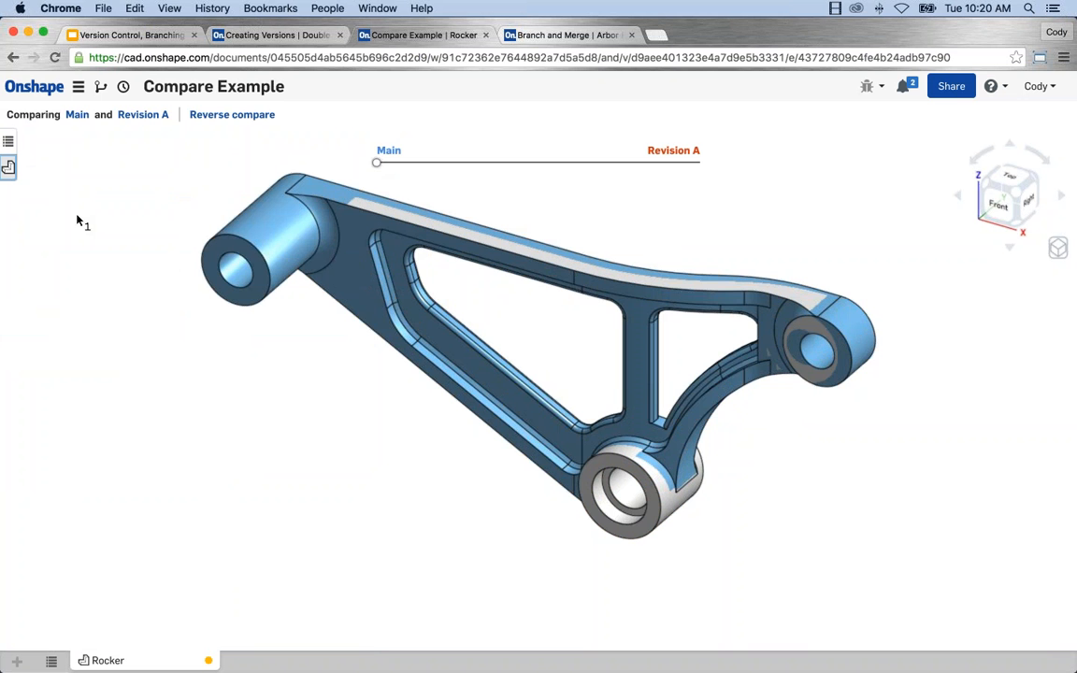
{"action": "mouse_move", "coordinate": [377, 163]}
{"action": "left_mouse_down"}
{"action": "mouse_move", "coordinate": [709, 162]}
{"action": "mouse_move", "coordinate": [376, 163]}
{"action": "left_mouse_up"}
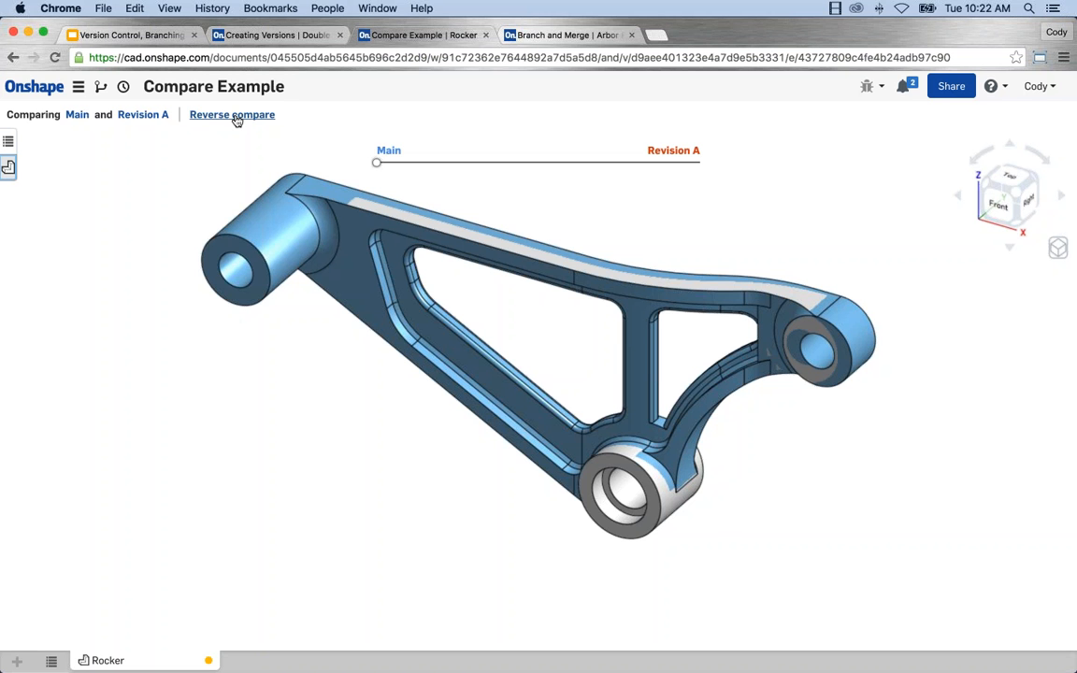
{"action": "left_click", "coordinate": [77, 115]}
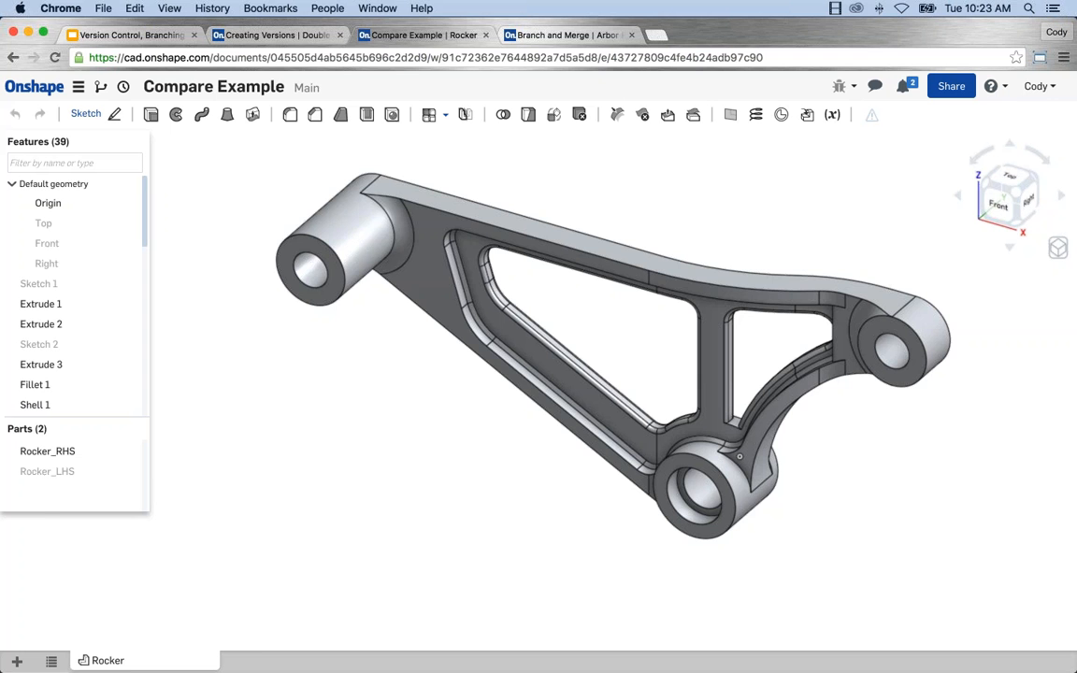
Step: Switch to the Branch and Merge document, view the Arbor Press Assembly and return to the Arbor Press part studio
{"action": "left_click", "coordinate": [533, 36]}
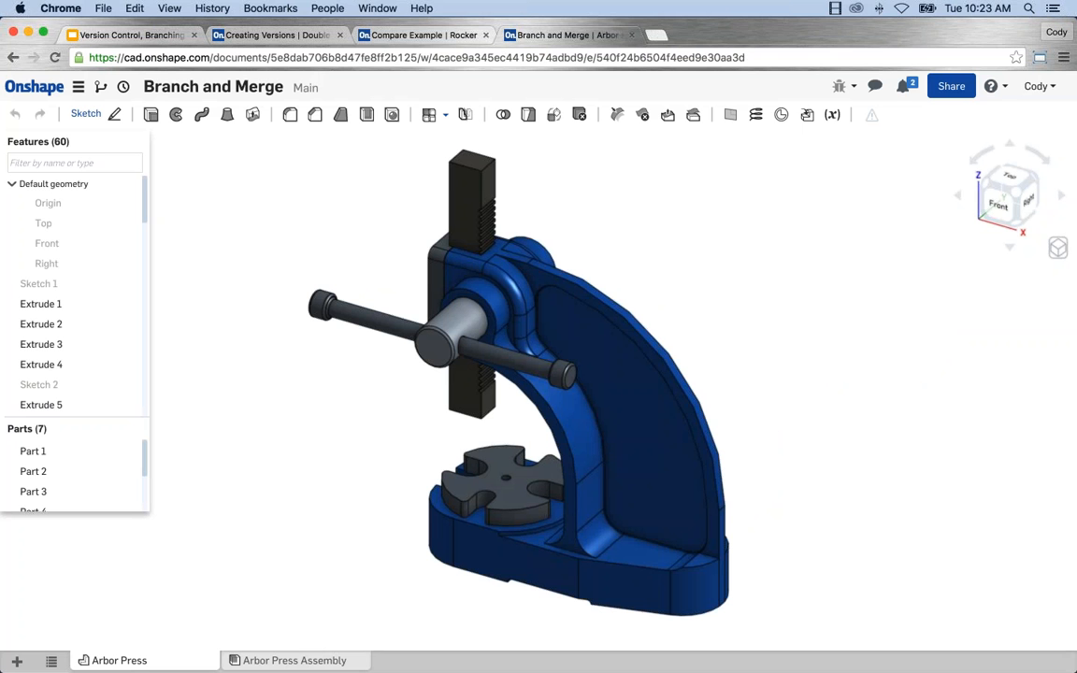
{"action": "key", "text": "super+Tab"}
{"action": "left_click", "coordinate": [248, 660]}
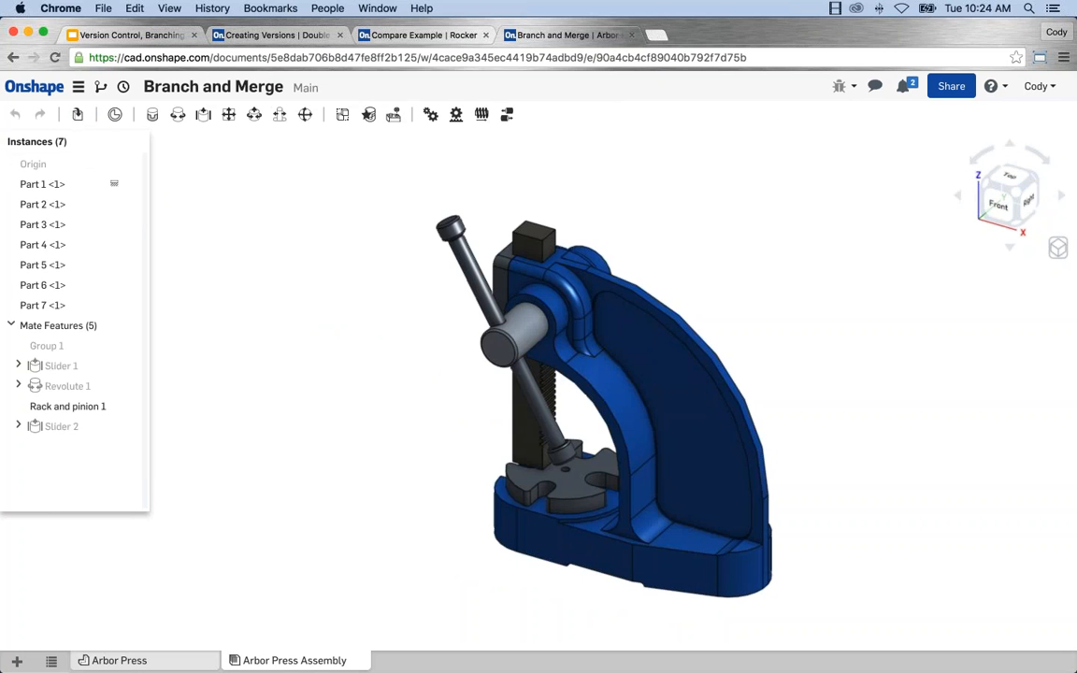
{"action": "left_click", "coordinate": [120, 660]}
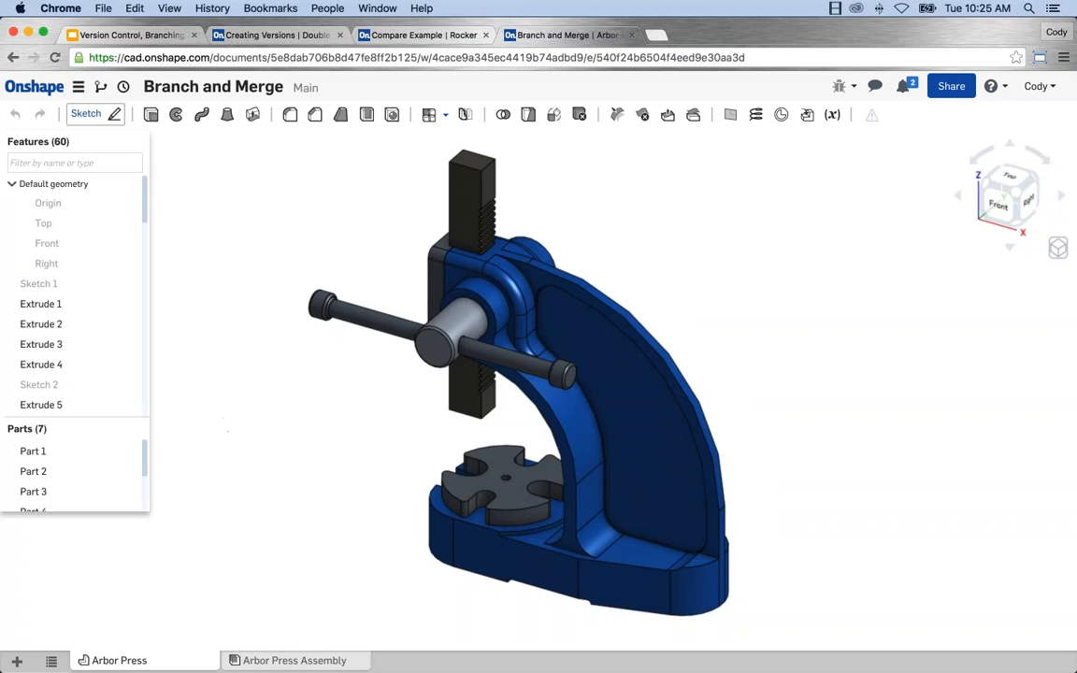
Step: Save a version of the Main workspace named "Initial Version"
{"action": "left_click", "coordinate": [101, 87]}
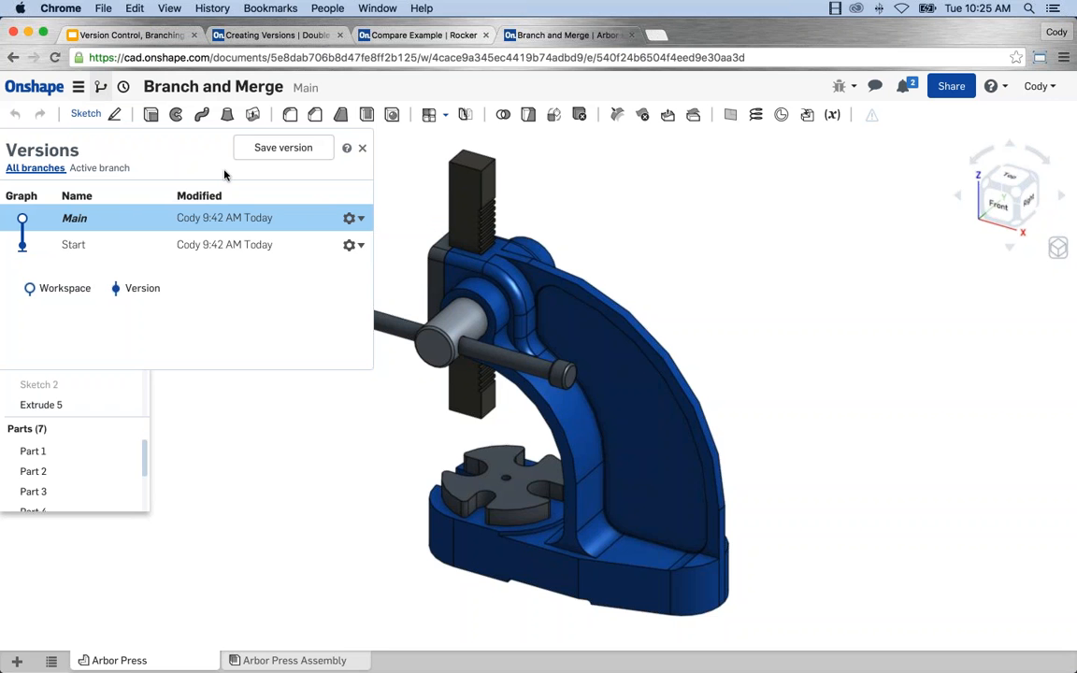
{"action": "left_click", "coordinate": [276, 149]}
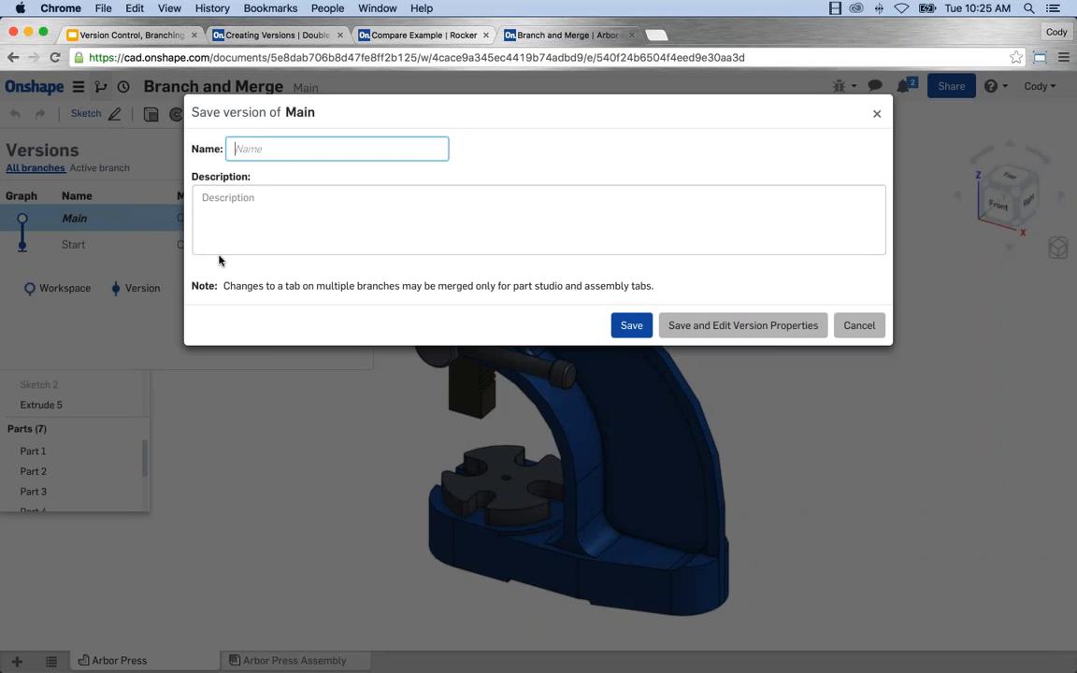
{"action": "type", "text": "Initial Version"}
{"action": "left_click", "coordinate": [631, 325]}
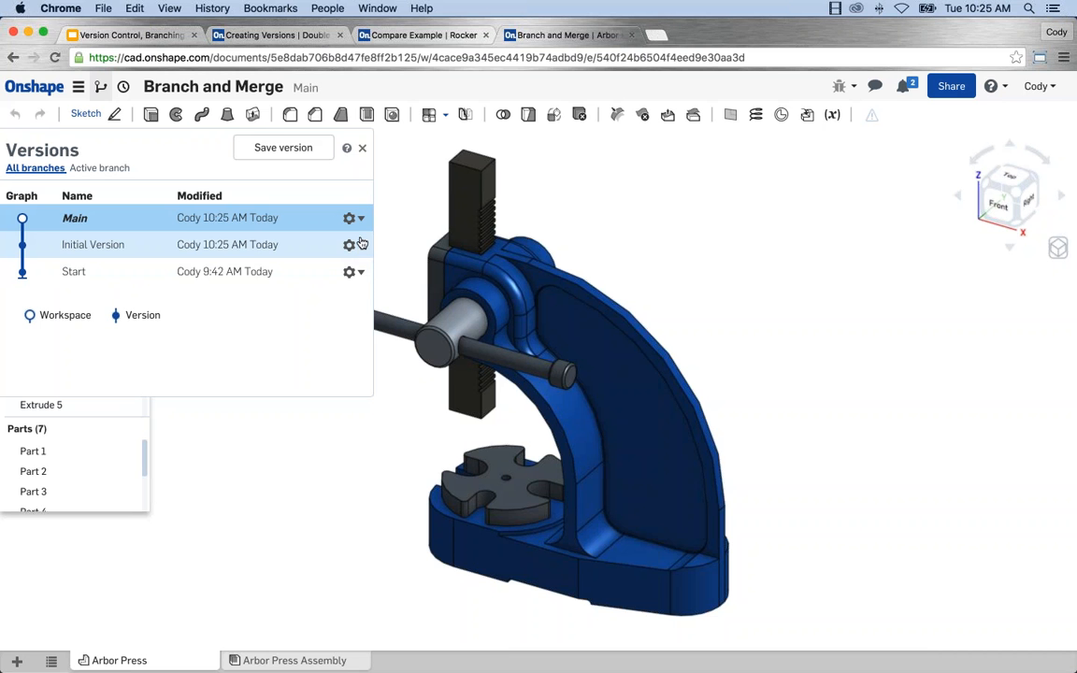
Step: Branch from Initial Version to create and open a workspace named "Square Base"
{"action": "left_click", "coordinate": [361, 246]}
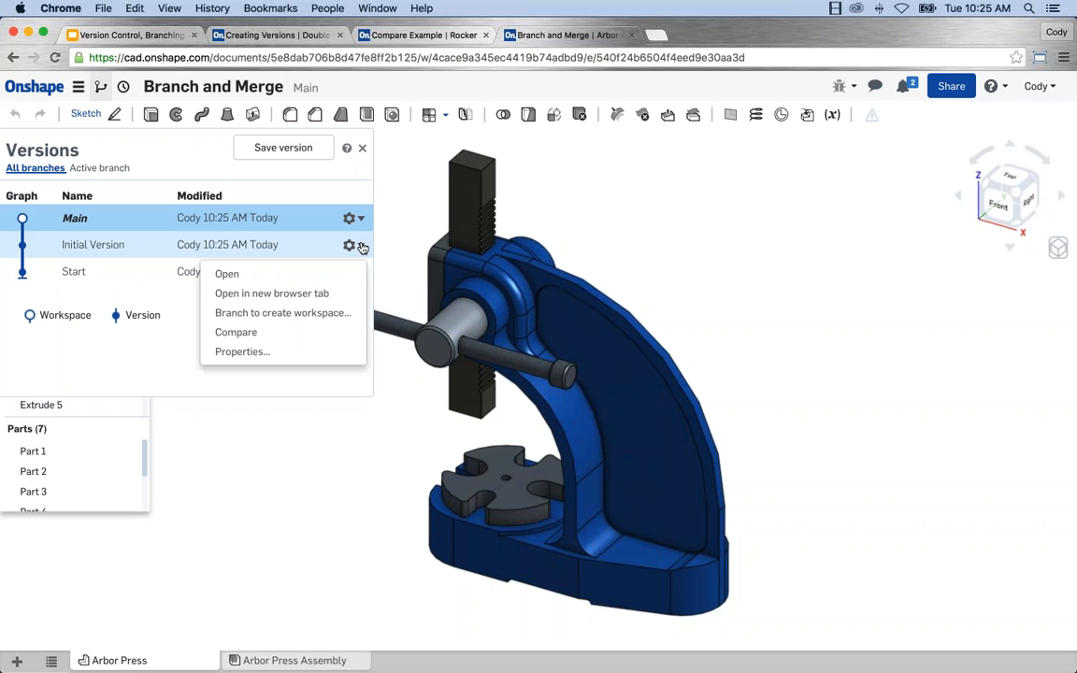
{"action": "left_click", "coordinate": [276, 314]}
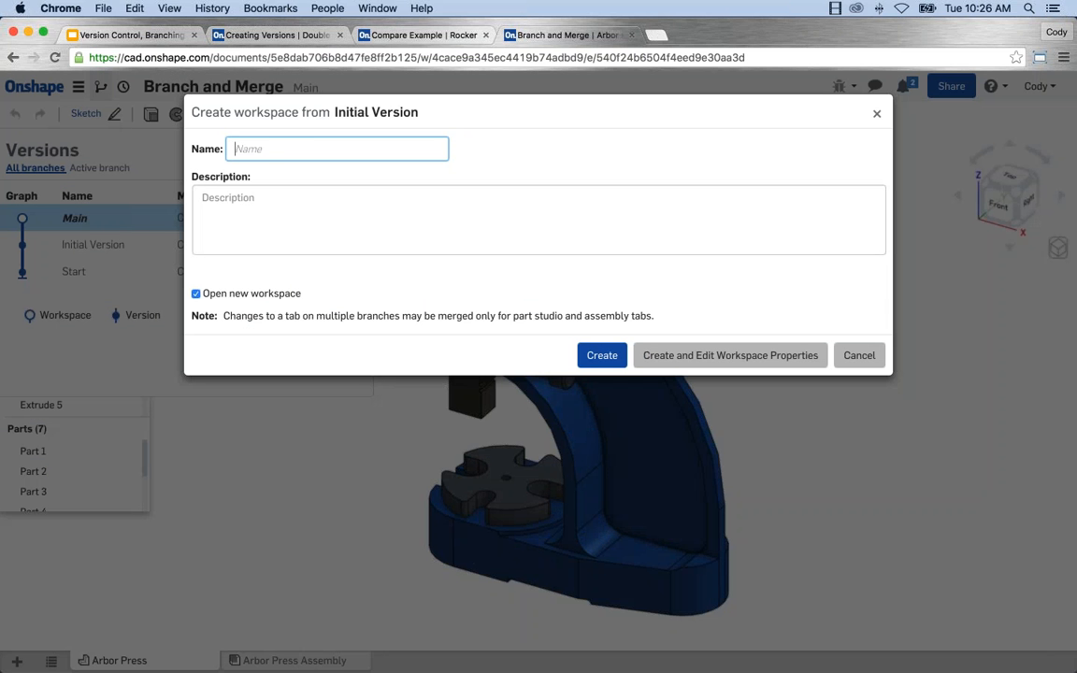
{"action": "type", "text": "Square Base"}
{"action": "left_click", "coordinate": [599, 359]}
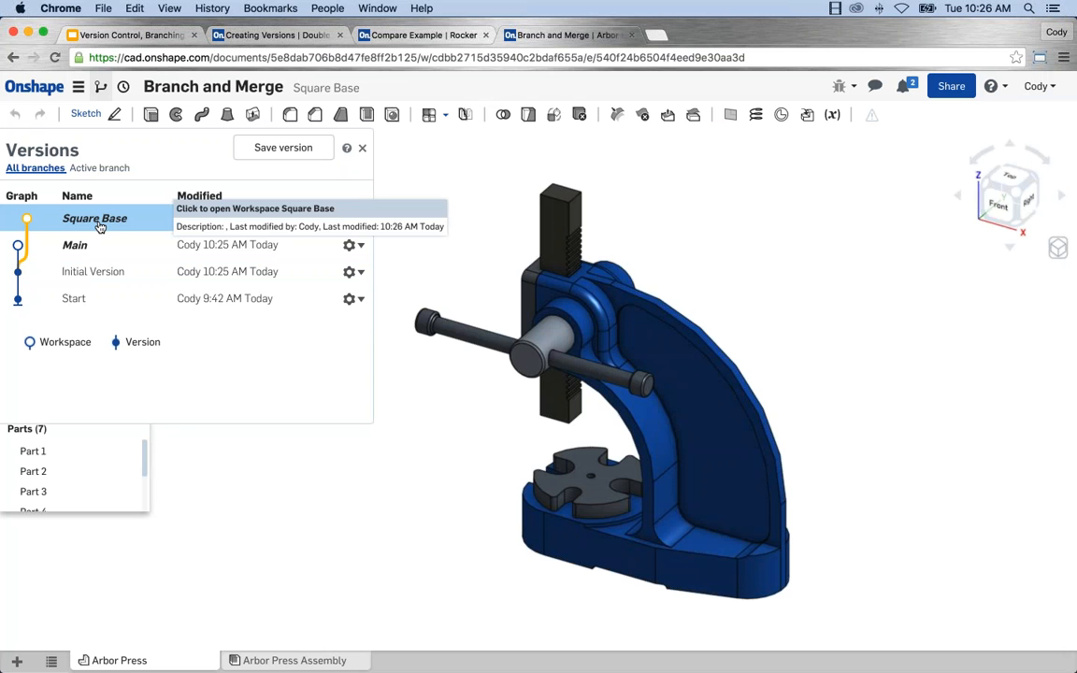
Step: Branch from Initial Version again to create and open a workspace named "Base With Tabs"
{"action": "left_click", "coordinate": [361, 273]}
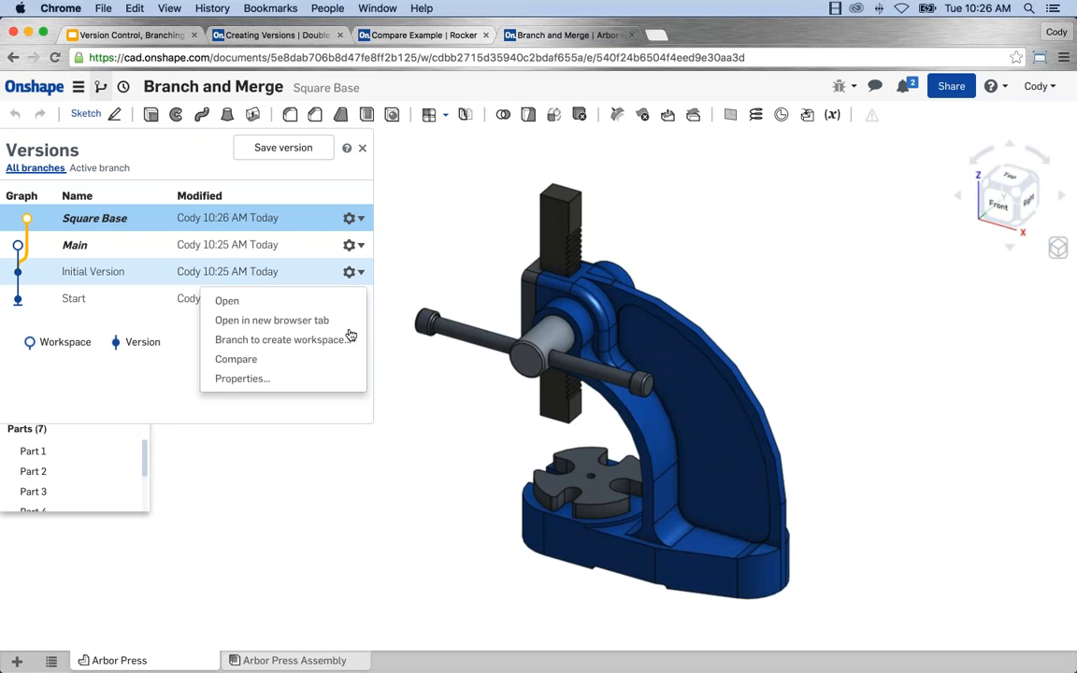
{"action": "left_click", "coordinate": [278, 340]}
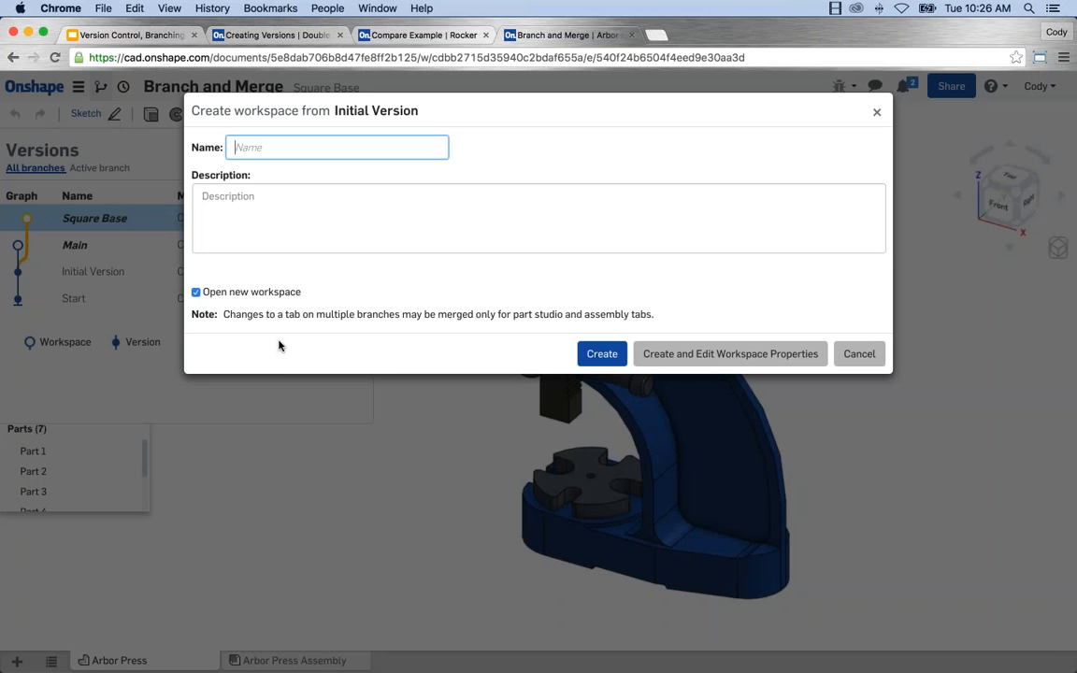
{"action": "type", "text": "Base With Tb"}
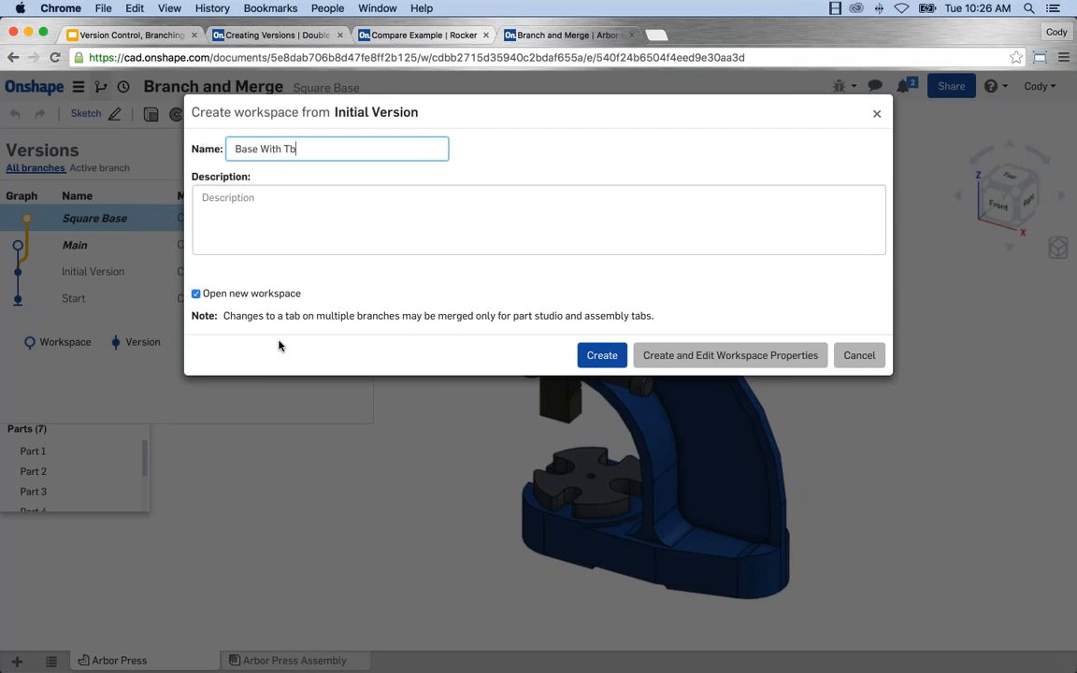
{"action": "key", "text": "BackSpace"}
{"action": "type", "text": "ab"}
{"action": "key", "text": "BackSpace"}
{"action": "type", "text": "bs"}
{"action": "left_click", "coordinate": [595, 357]}
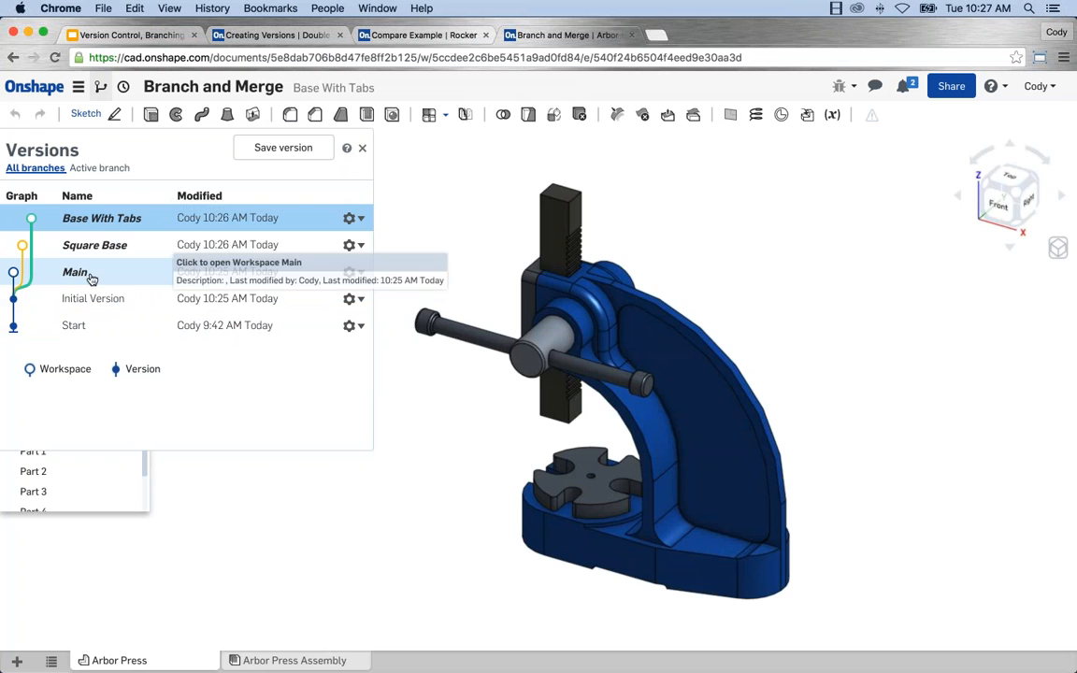
Step: In the Main workspace, fillet the two outer edges of the press frame's curved back with a 0.125 in radius
{"action": "left_click", "coordinate": [80, 274]}
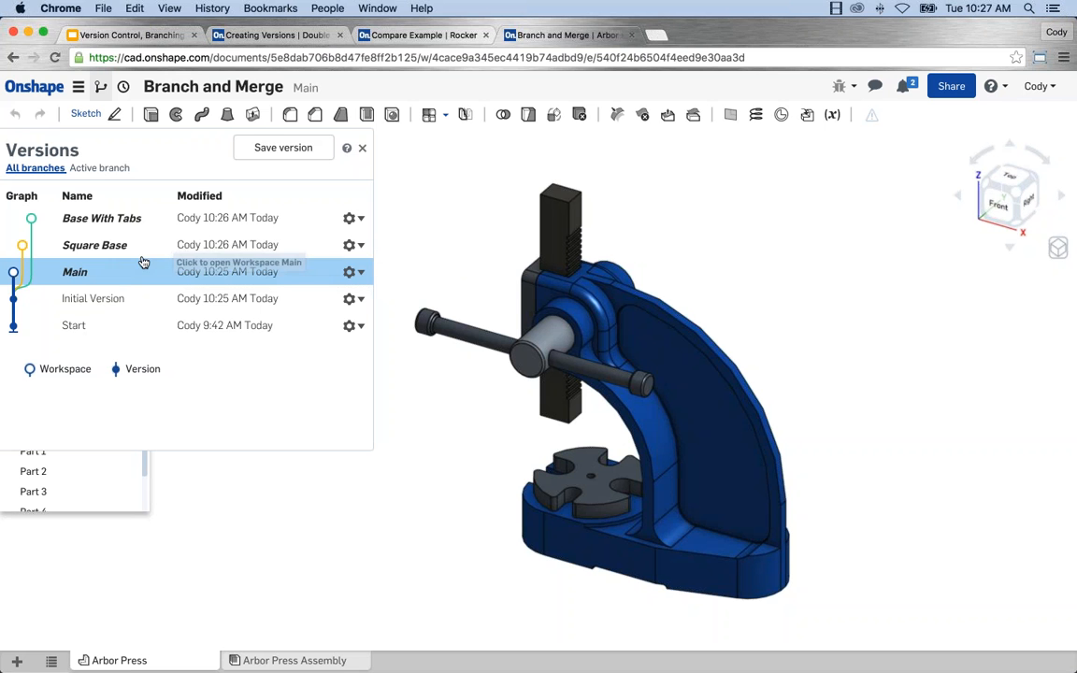
{"action": "left_click", "coordinate": [291, 114]}
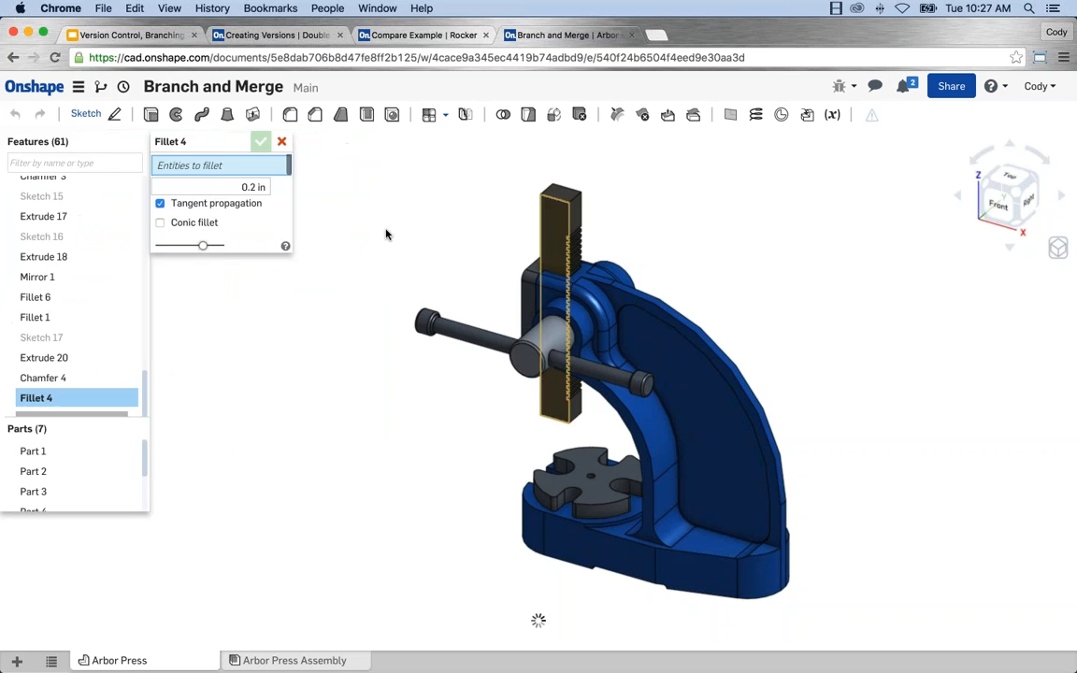
{"action": "type", "text": ".125"}
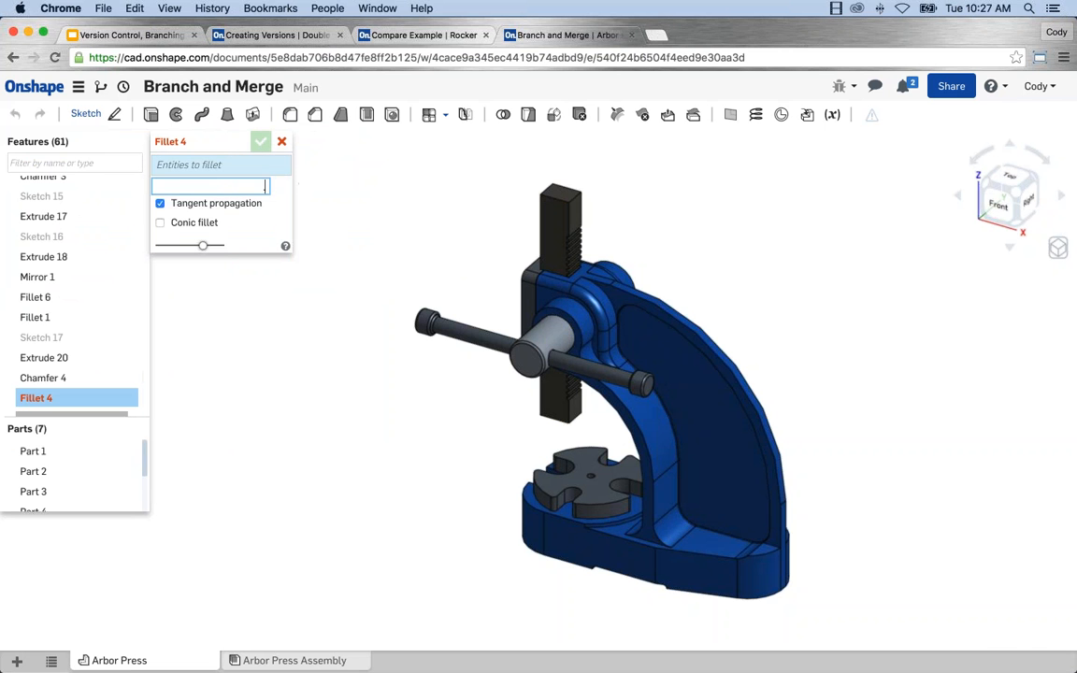
{"action": "key", "text": "Return"}
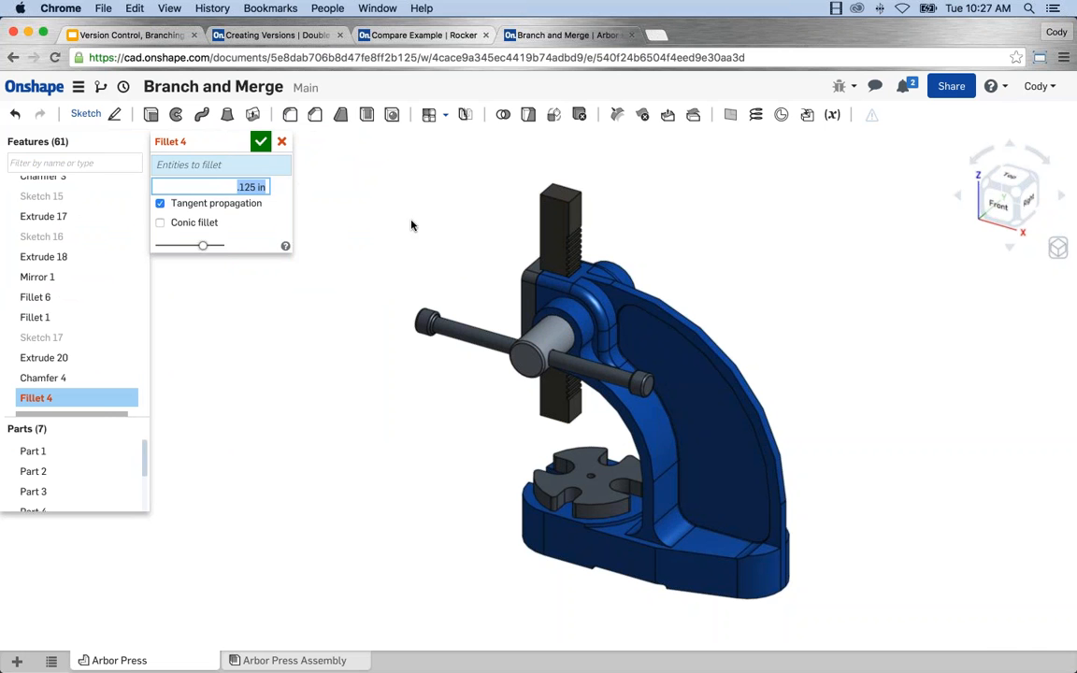
{"action": "left_click", "coordinate": [615, 289]}
{"action": "left_click", "coordinate": [622, 282]}
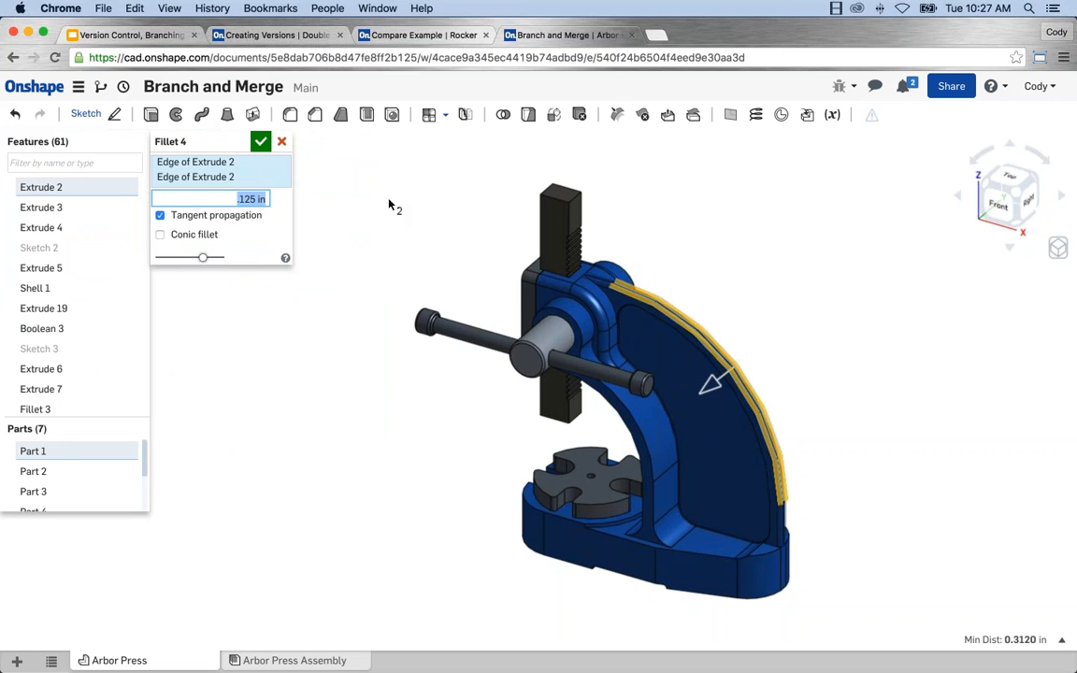
{"action": "left_click", "coordinate": [260, 141]}
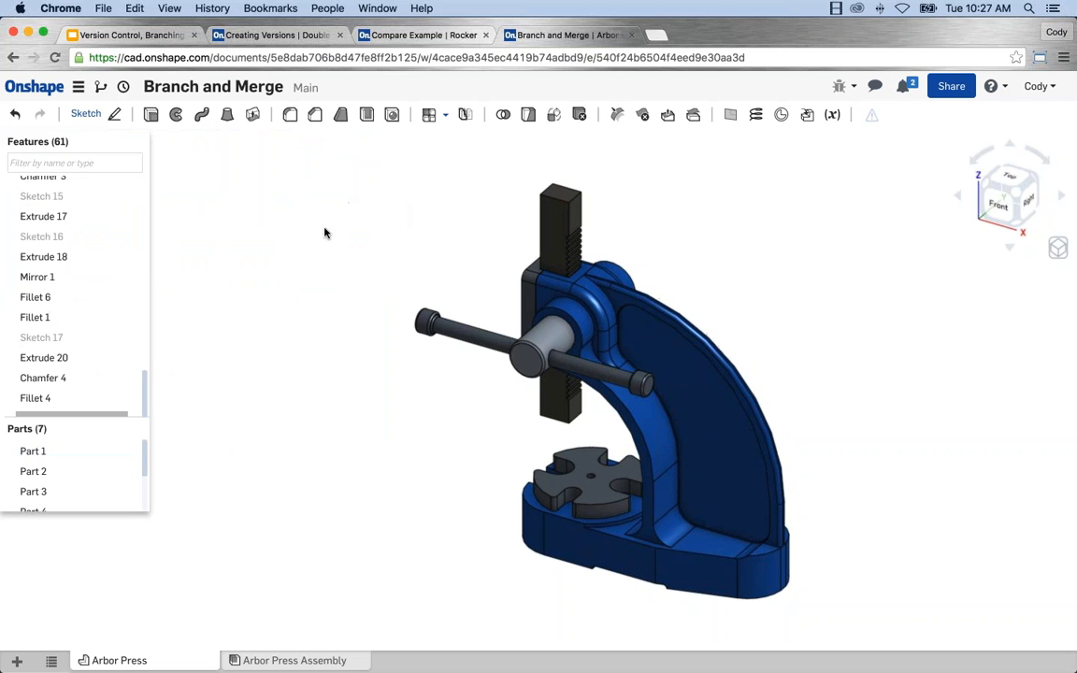
{"action": "middle_click_drag", "start_coordinate": [324, 227], "coordinate": [289, 219]}
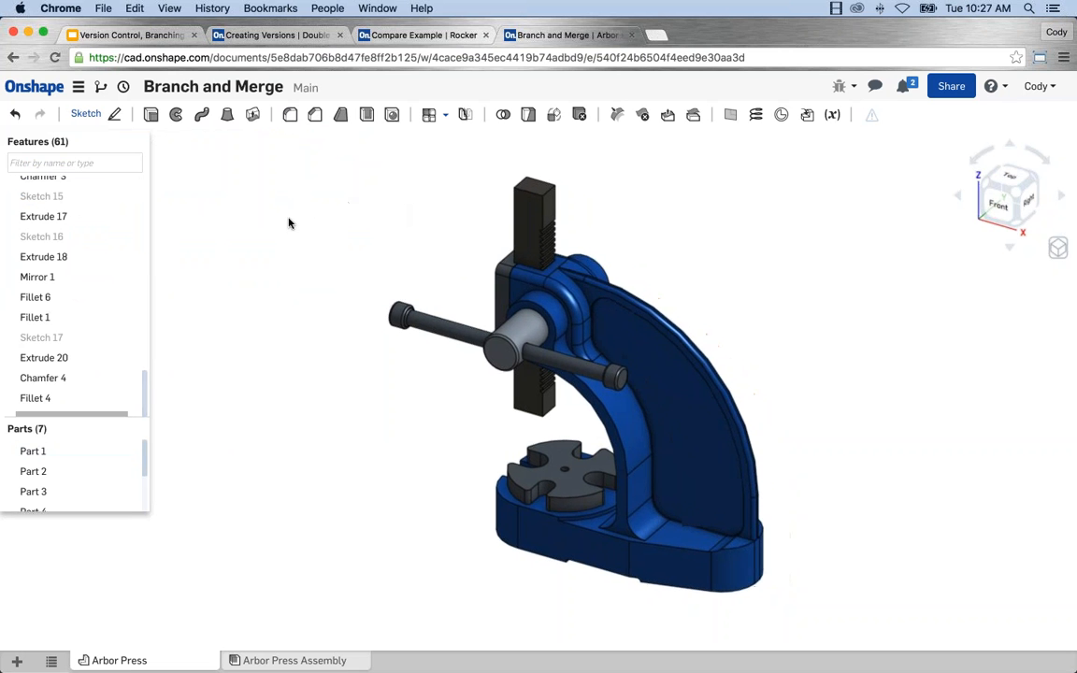
Step: Open the Square Base workspace from the version graph and inspect the outer edges of the curved frame
{"action": "left_click", "coordinate": [102, 90]}
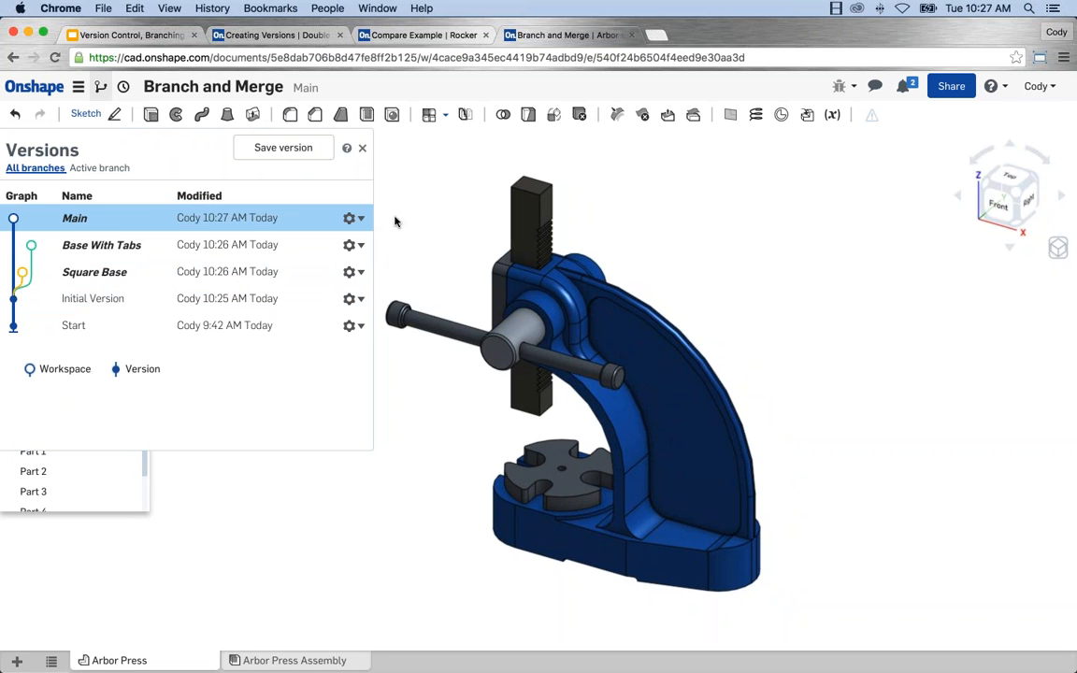
{"action": "left_click", "coordinate": [350, 217]}
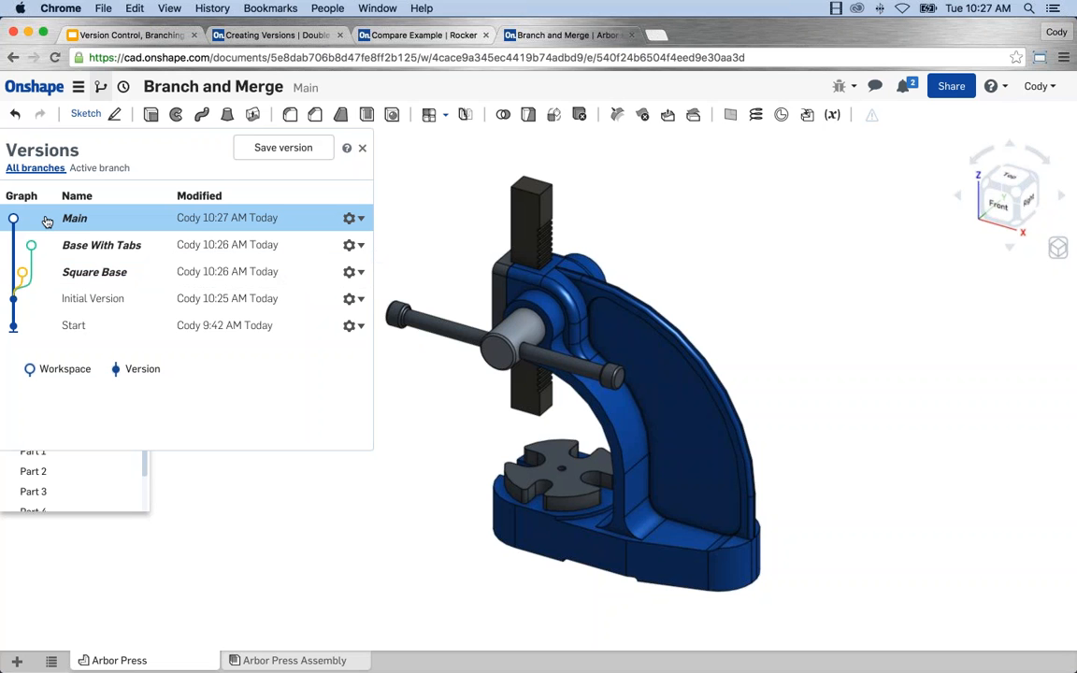
{"action": "left_click", "coordinate": [84, 272]}
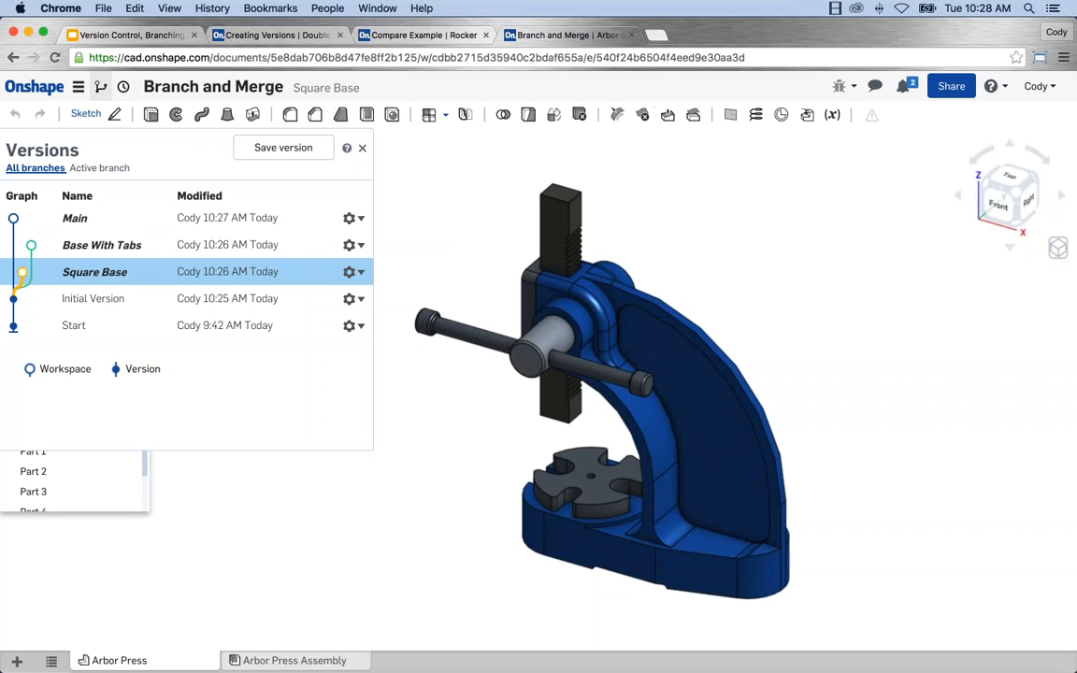
{"action": "scroll", "coordinate": [608, 297], "scroll_direction": "up", "scroll_amount": 10}
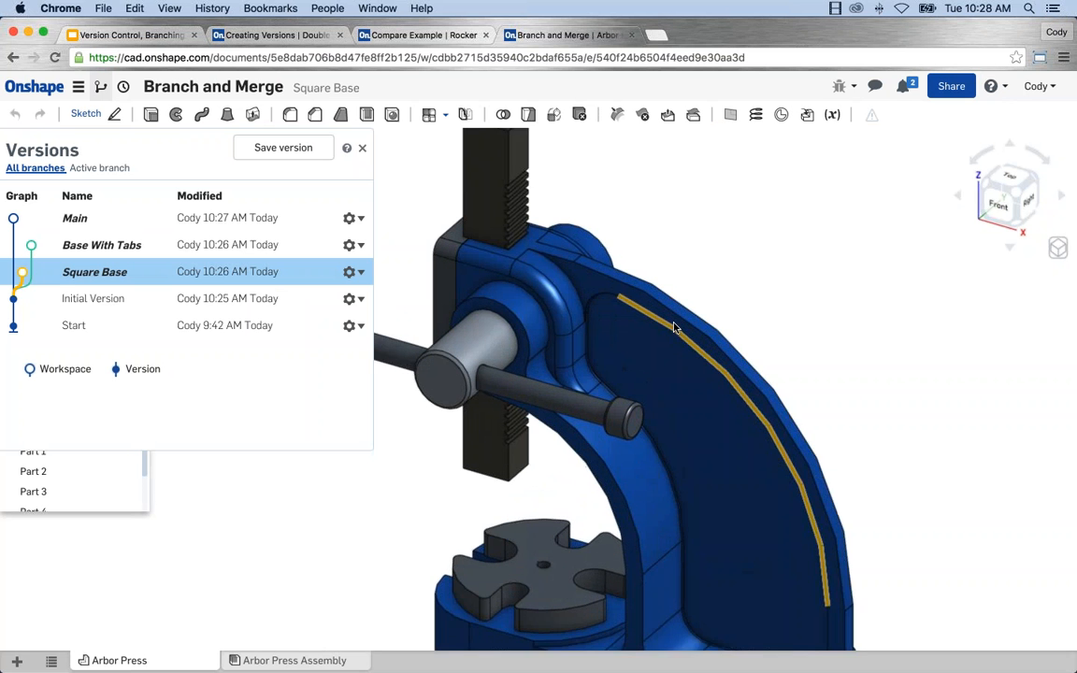
{"action": "right_click_drag", "start_coordinate": [612, 305], "coordinate": [639, 310]}
{"action": "scroll", "coordinate": [636, 342], "scroll_direction": "down", "scroll_amount": 3}
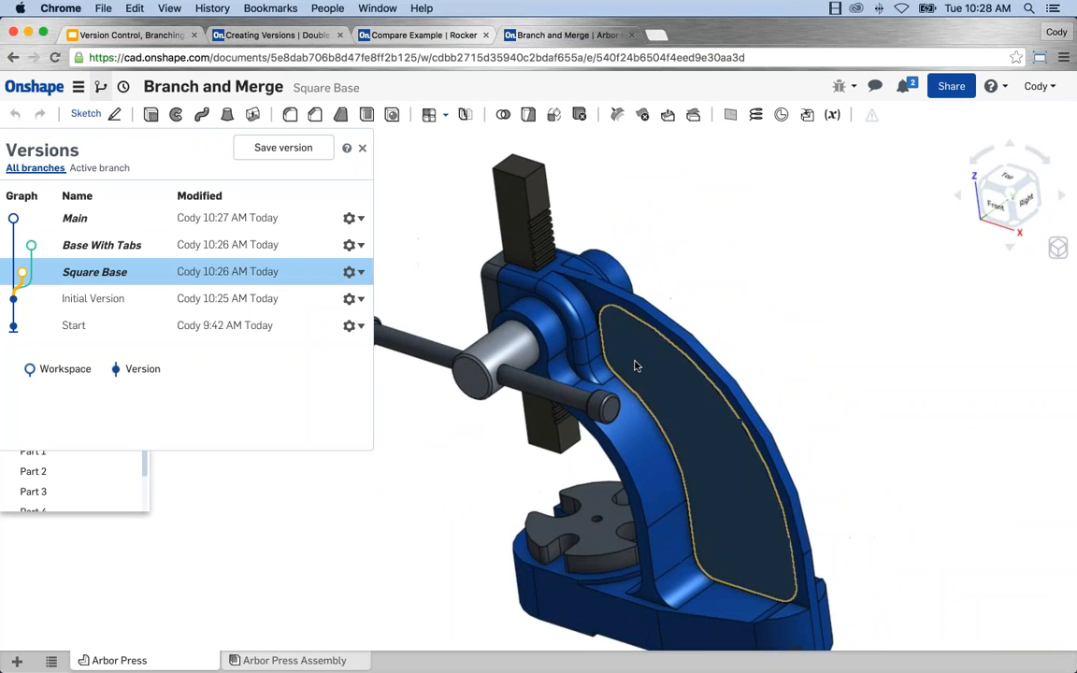
{"action": "middle_click_drag", "start_coordinate": [636, 363], "coordinate": [604, 344]}
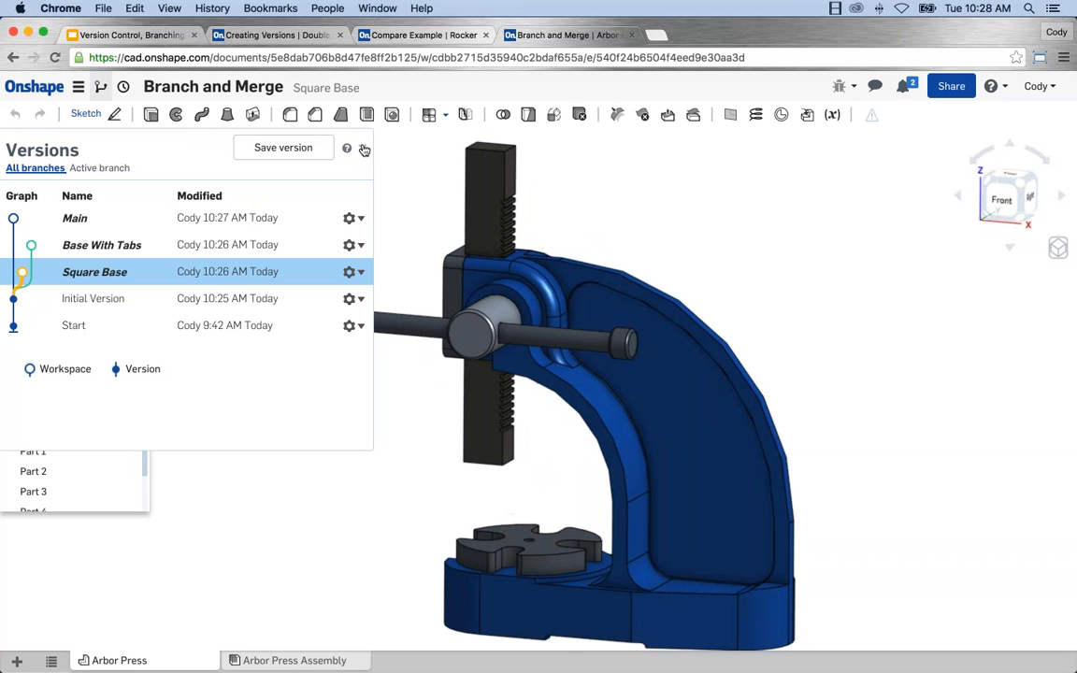
Step: Edit Extrude 5, the cut shaping the base, and exclude the Sketch 2 regions at the slotted end's corners
{"action": "right_click_drag", "start_coordinate": [404, 251], "coordinate": [406, 281]}
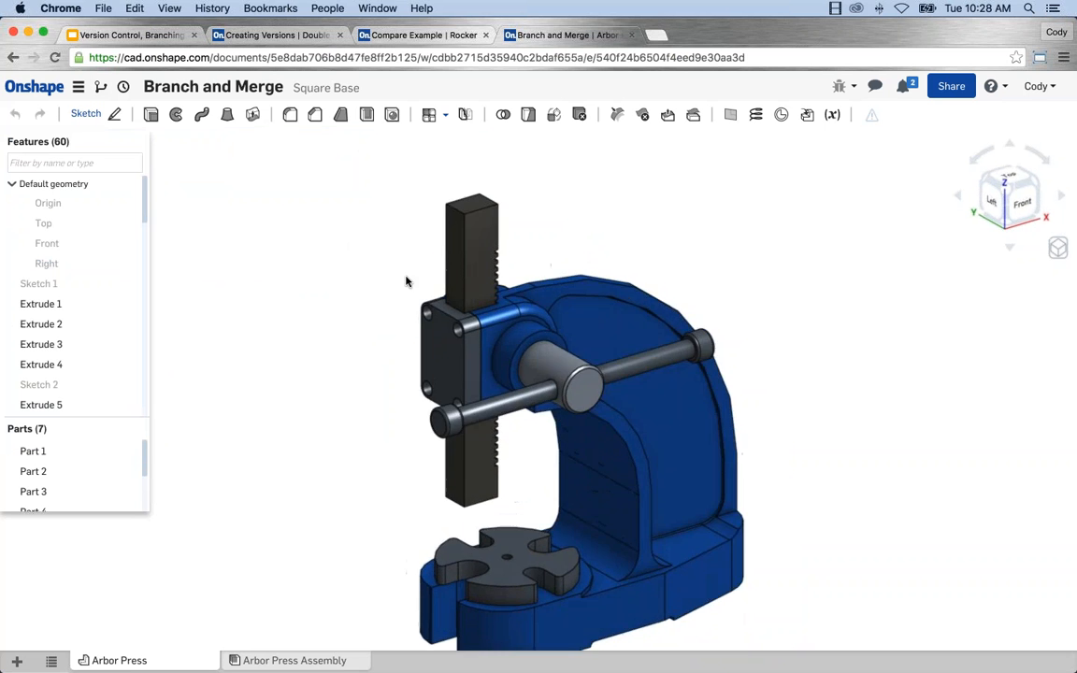
{"action": "middle_click_drag", "start_coordinate": [406, 281], "coordinate": [432, 243]}
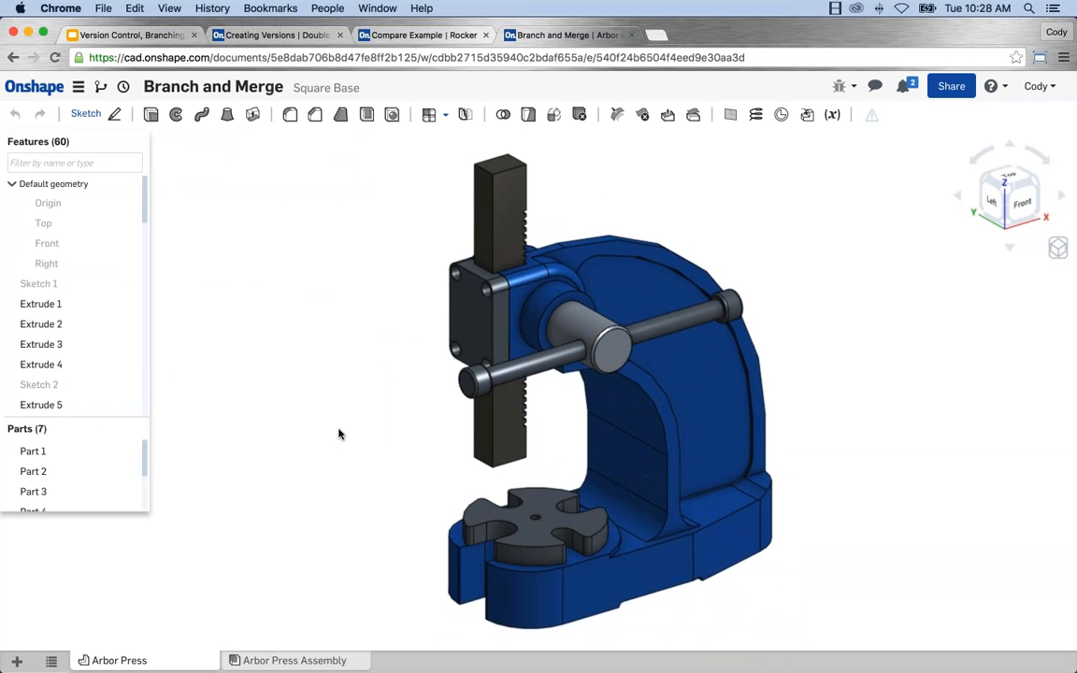
{"action": "middle_click_drag", "start_coordinate": [340, 433], "coordinate": [336, 398]}
{"action": "right_click", "coordinate": [47, 404]}
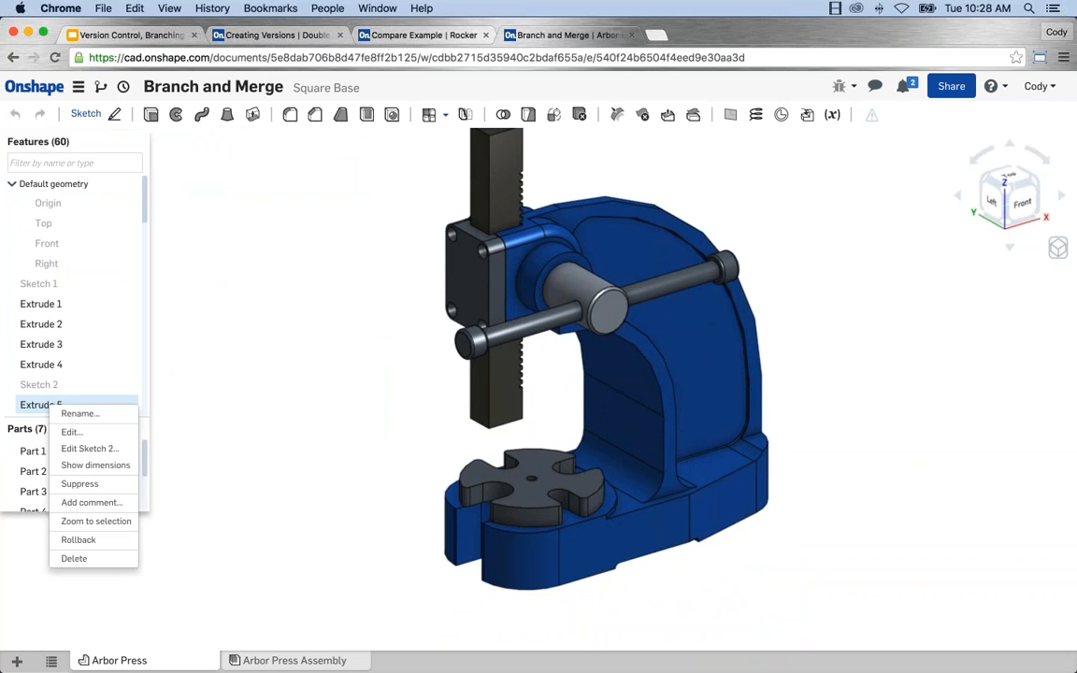
{"action": "left_click", "coordinate": [72, 432]}
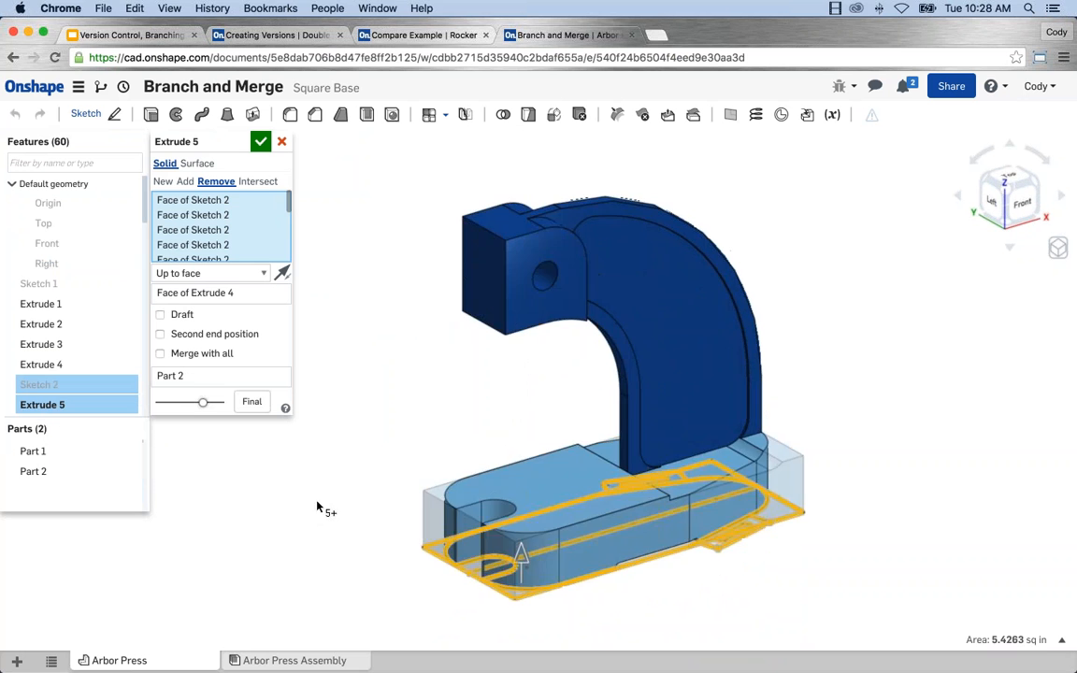
{"action": "key", "text": "n"}
{"action": "left_click", "coordinate": [280, 215]}
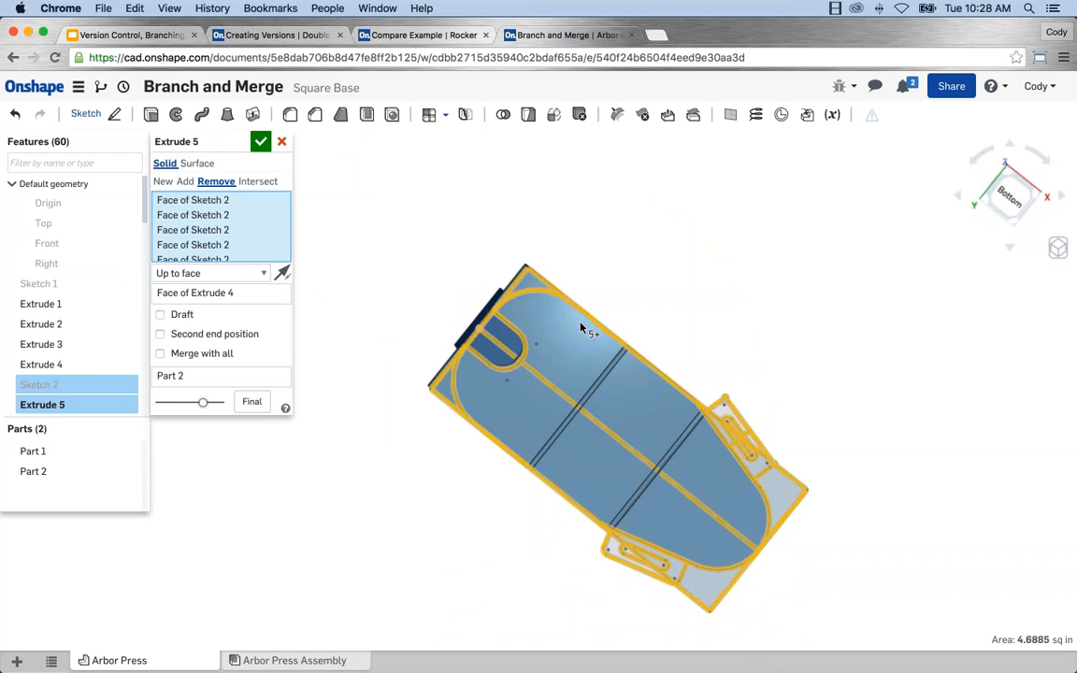
Step: Exclude the Sketch 2 regions inside one rear tab outline and at its adjoining back corner from the Extrude 5 cut
{"action": "scroll", "coordinate": [617, 530], "scroll_direction": "up", "scroll_amount": 5}
{"action": "scroll", "coordinate": [613, 528], "scroll_direction": "up", "scroll_amount": 2}
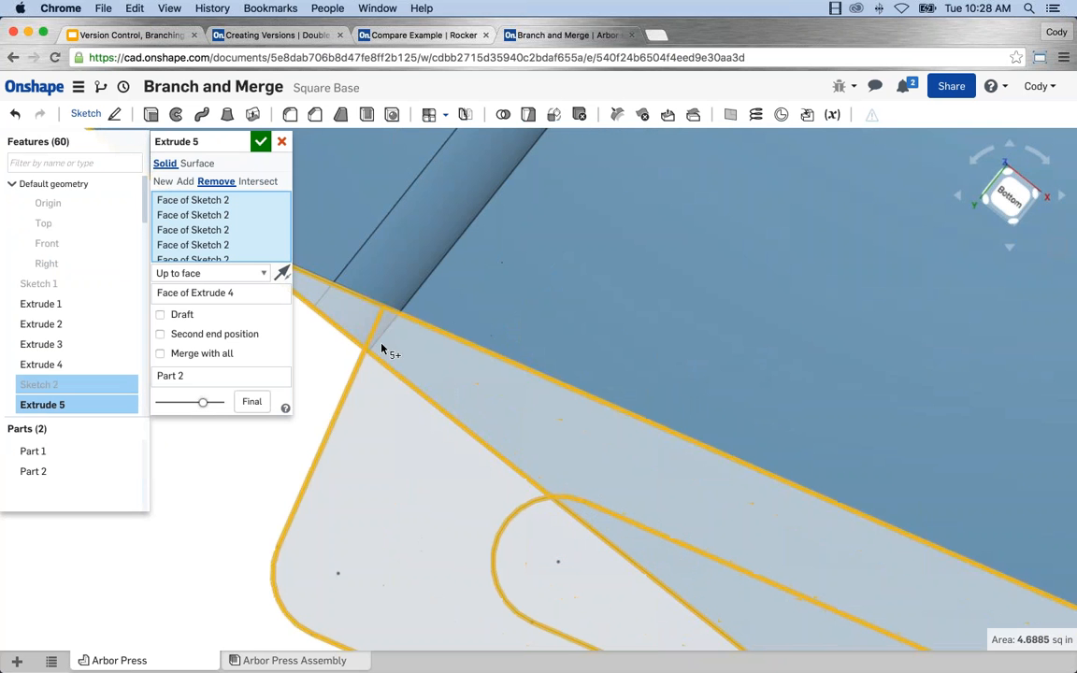
{"action": "left_click", "coordinate": [353, 318]}
{"action": "scroll", "coordinate": [458, 372], "scroll_direction": "down", "scroll_amount": 5}
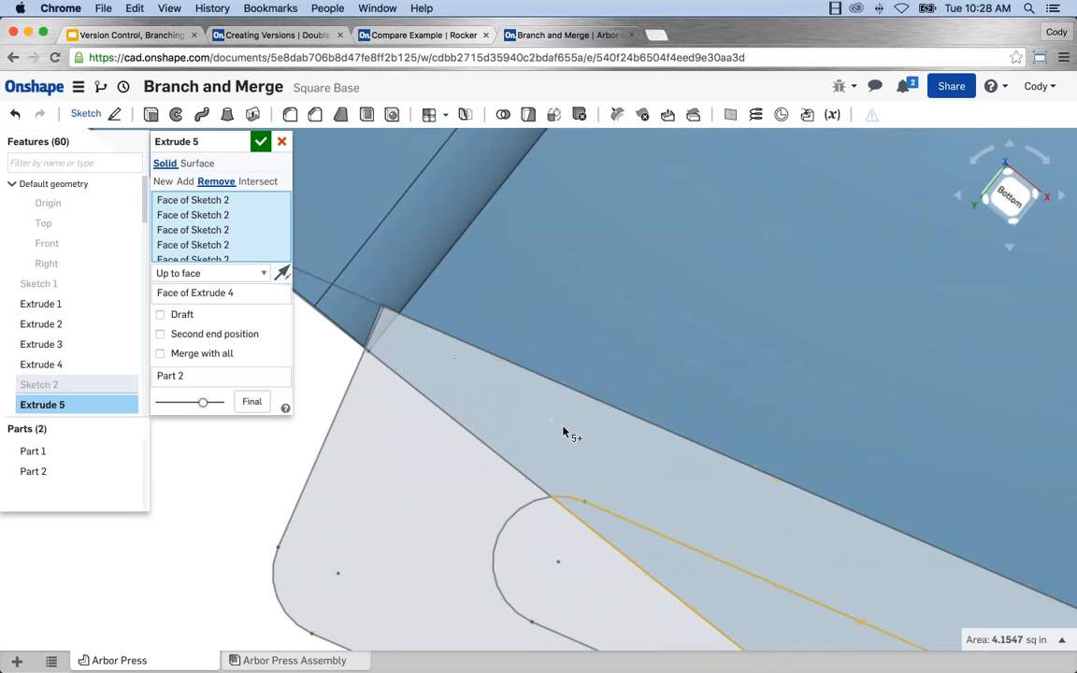
{"action": "left_click", "coordinate": [714, 537]}
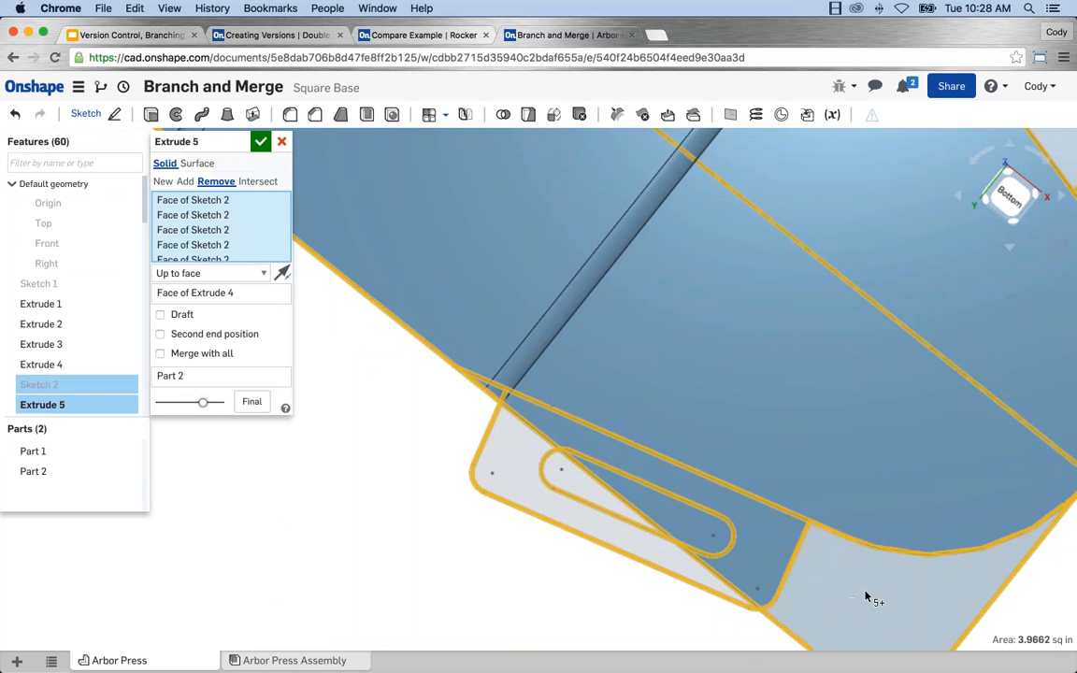
{"action": "left_click", "coordinate": [865, 596]}
{"action": "scroll", "coordinate": [893, 572], "scroll_direction": "down", "scroll_amount": 3}
Step: Exclude the Sketch 2 regions at the opposite back corner and tab from Extrude 5, leaving only the slot regions, and accept the edit
{"action": "middle_click_drag", "start_coordinate": [737, 510], "coordinate": [428, 523]}
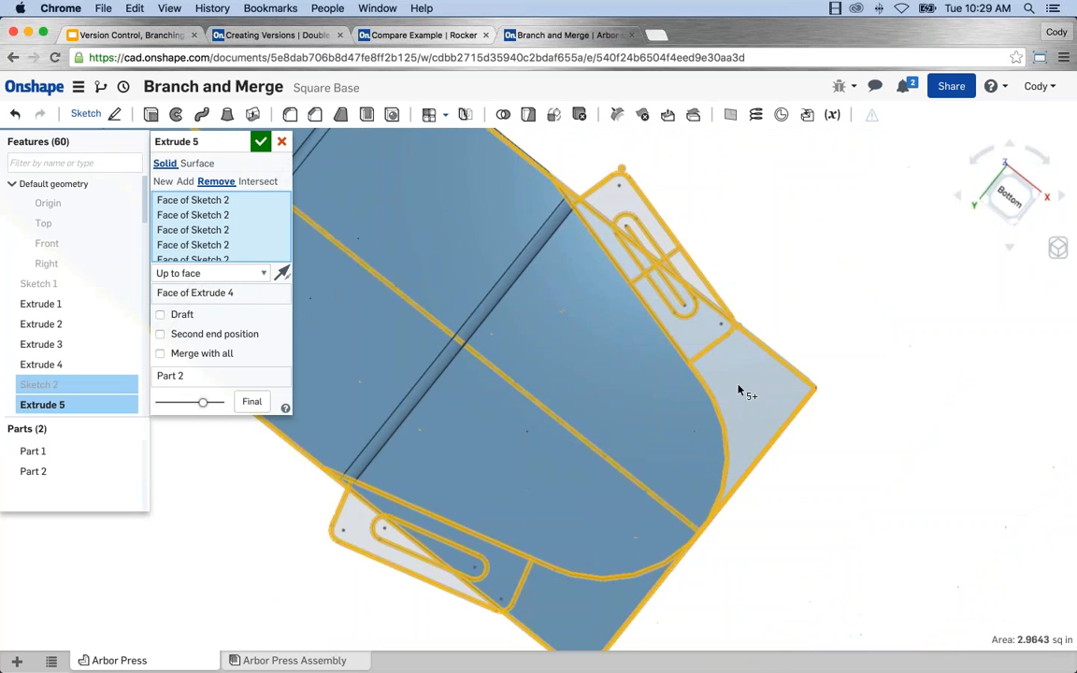
{"action": "scroll", "coordinate": [738, 387], "scroll_direction": "up", "scroll_amount": 2}
{"action": "left_click", "coordinate": [730, 353]}
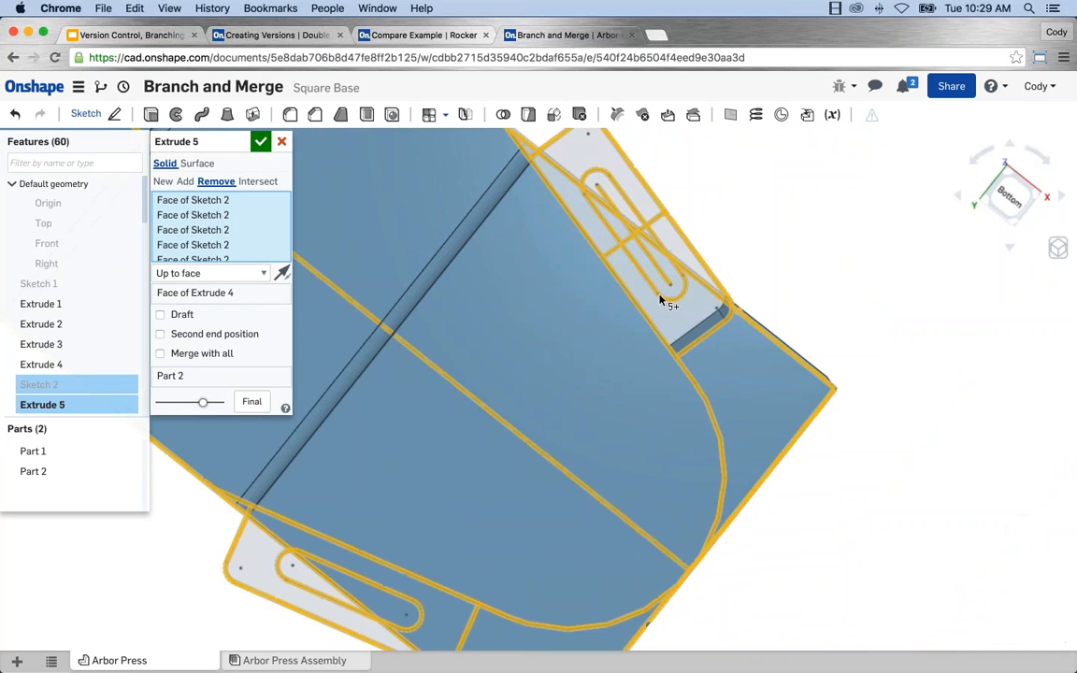
{"action": "scroll", "coordinate": [667, 295], "scroll_direction": "up", "scroll_amount": 1}
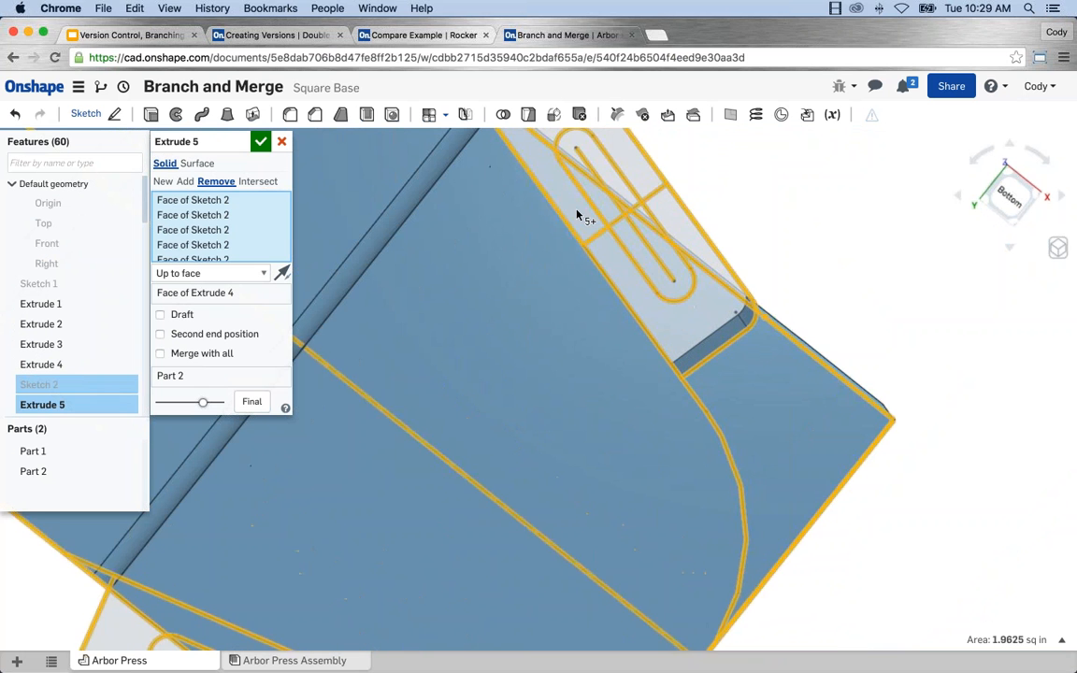
{"action": "left_click", "coordinate": [577, 215]}
{"action": "left_click", "coordinate": [664, 285]}
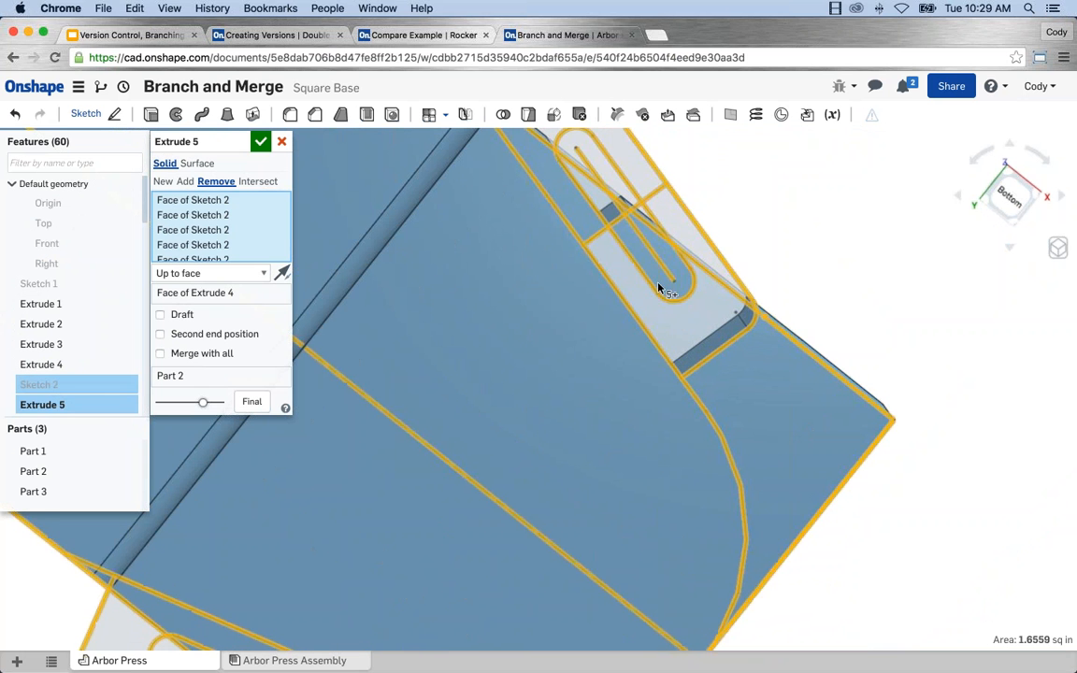
{"action": "left_click", "coordinate": [662, 322]}
{"action": "middle_click_drag", "start_coordinate": [598, 201], "coordinate": [652, 273]}
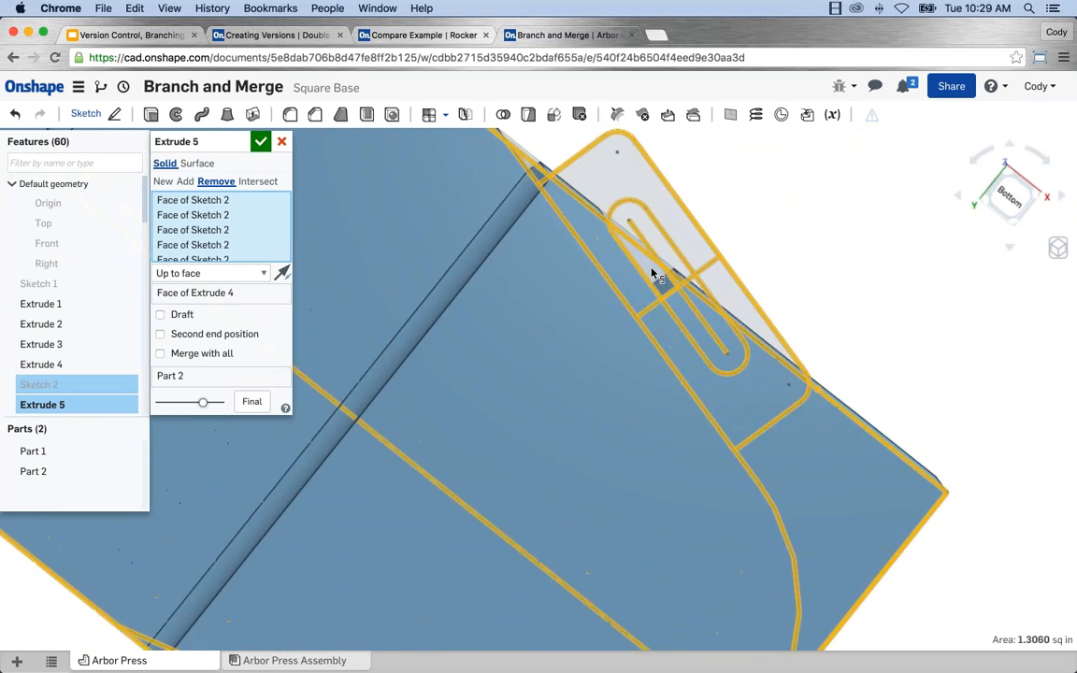
{"action": "left_click", "coordinate": [654, 274]}
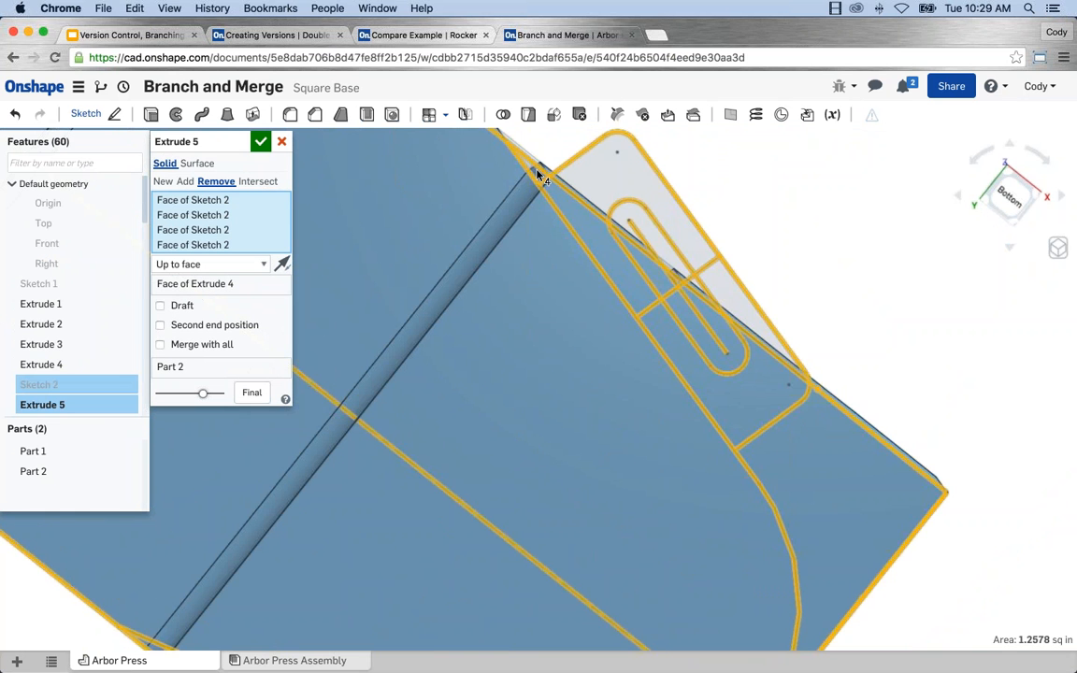
{"action": "left_click", "coordinate": [538, 177]}
{"action": "scroll", "coordinate": [637, 307], "scroll_direction": "down", "scroll_amount": 5}
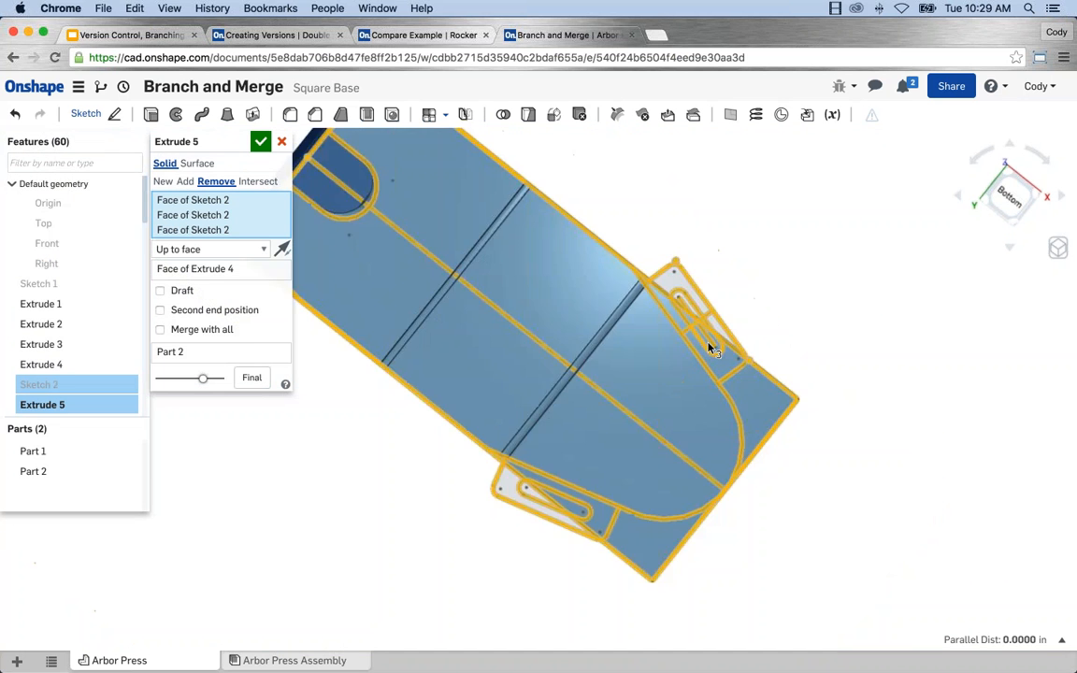
{"action": "right_click_drag", "start_coordinate": [662, 233], "coordinate": [717, 476]}
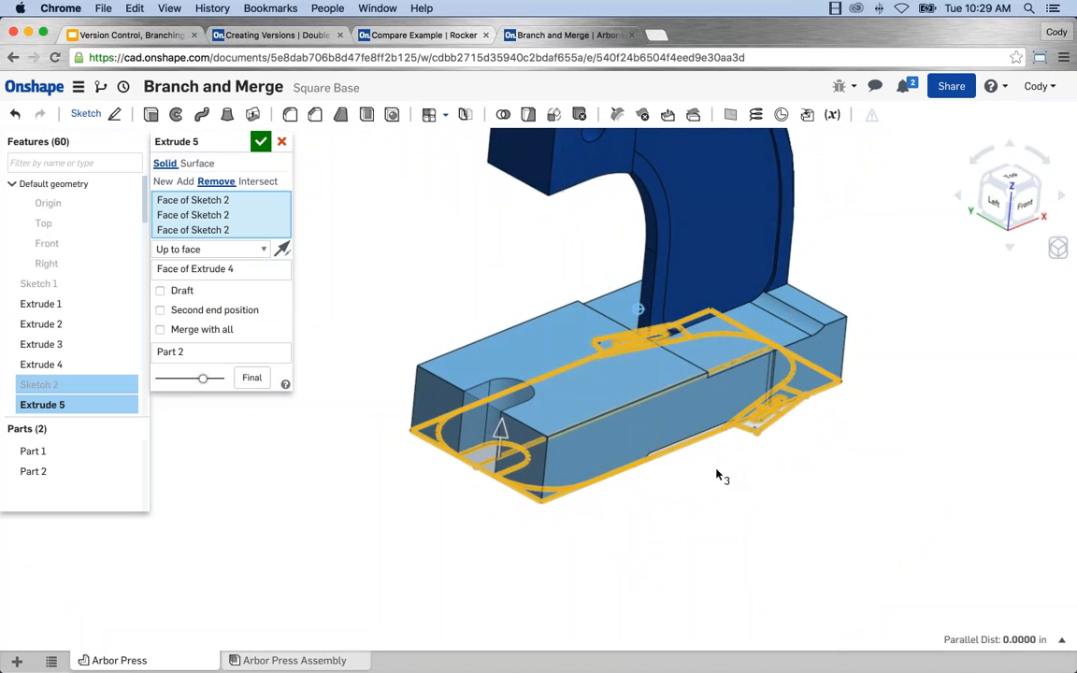
{"action": "left_click", "coordinate": [261, 142]}
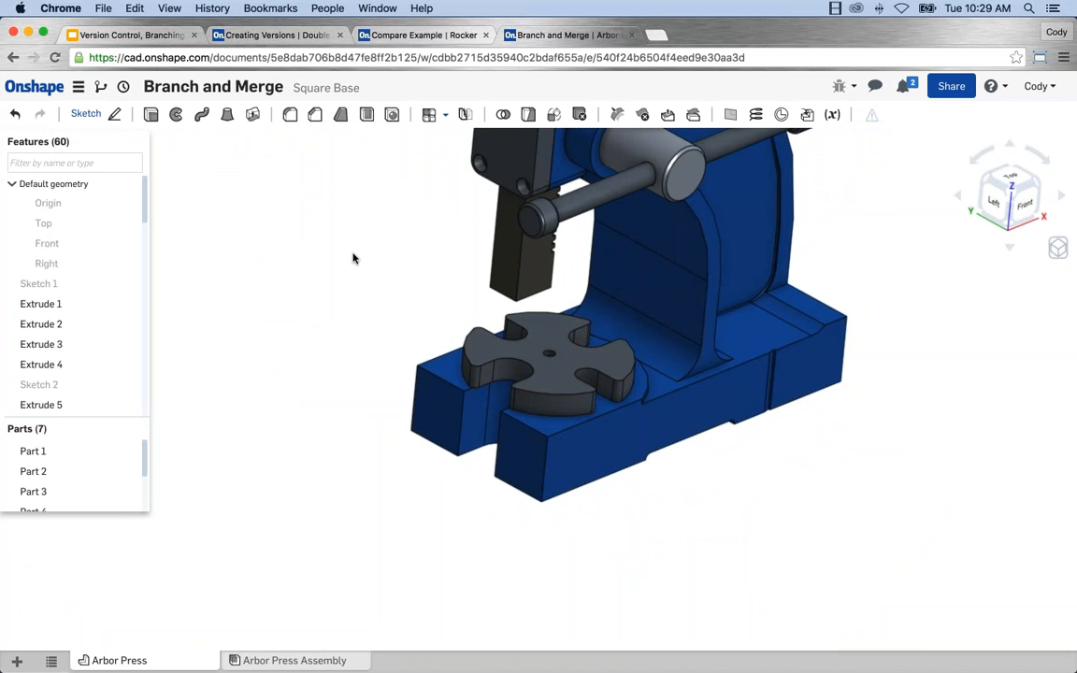
Step: Open the Base With Tabs workspace from the version graph and inspect its arbor press base
{"action": "left_click", "coordinate": [97, 89]}
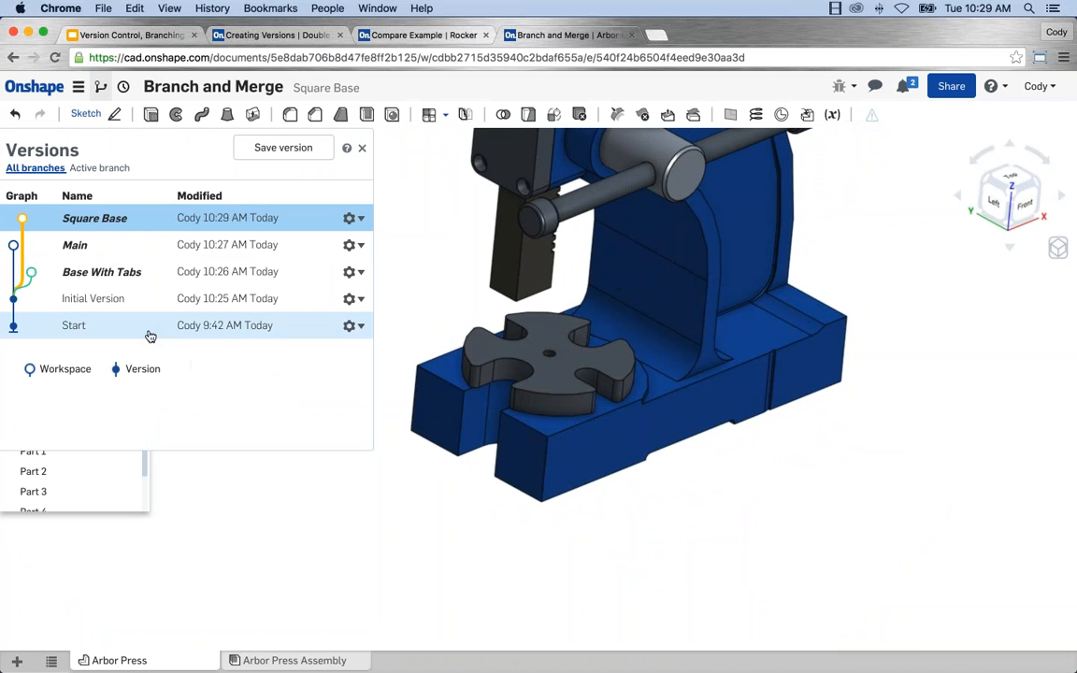
{"action": "left_click", "coordinate": [82, 272]}
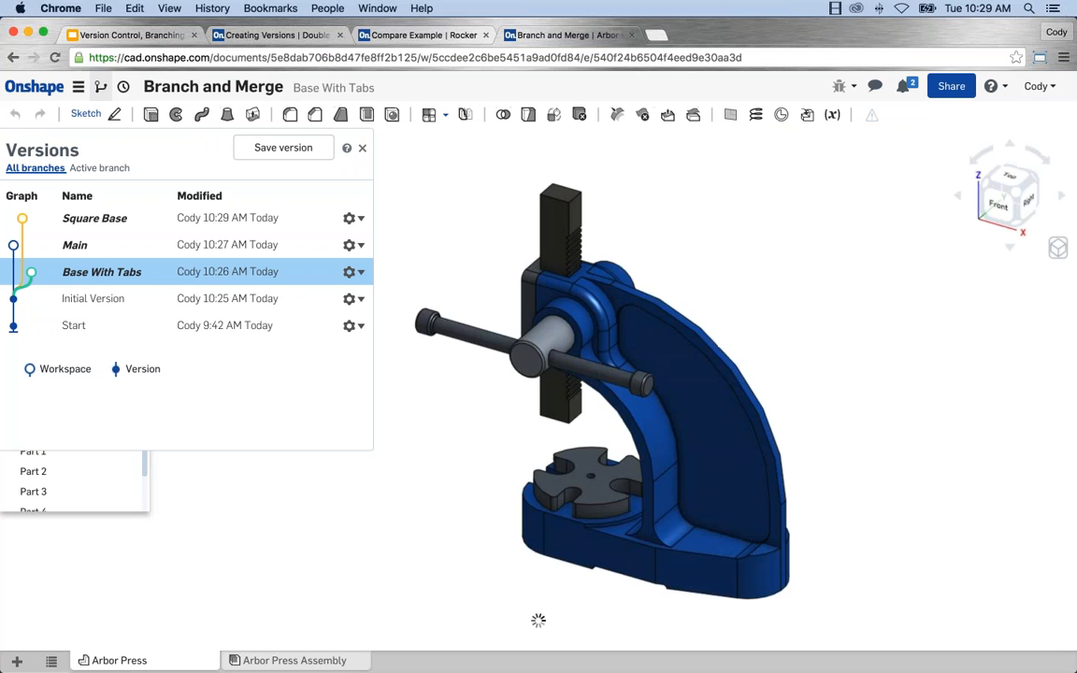
{"action": "right_click_drag", "start_coordinate": [500, 494], "coordinate": [677, 470]}
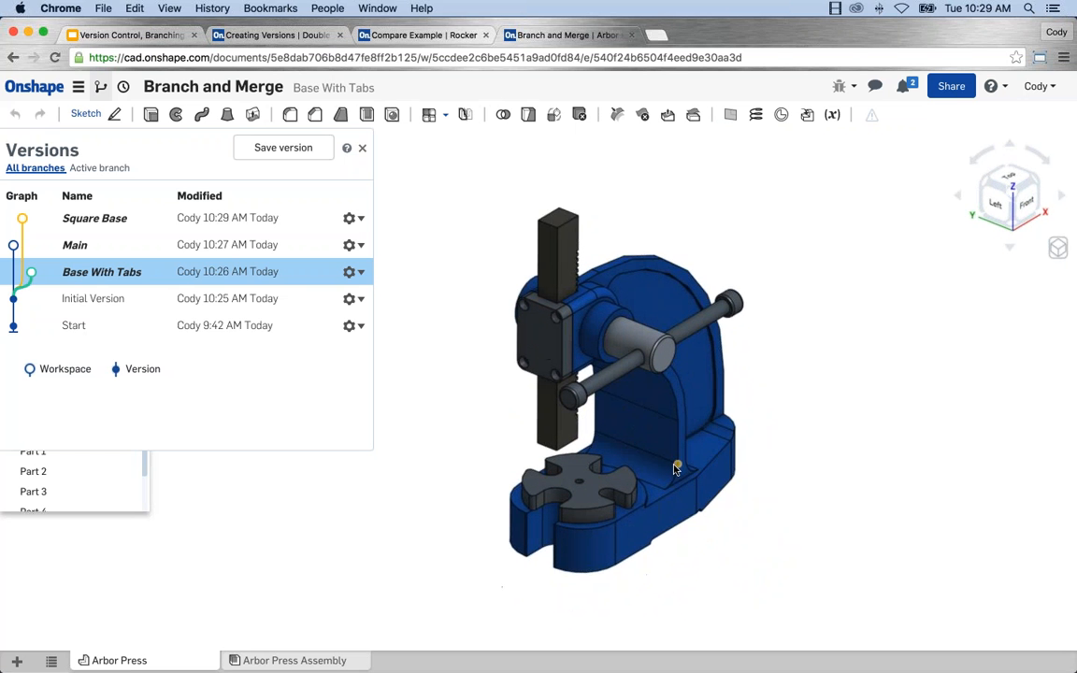
{"action": "scroll", "coordinate": [677, 469], "scroll_direction": "up", "scroll_amount": 5}
{"action": "left_click", "coordinate": [657, 483]}
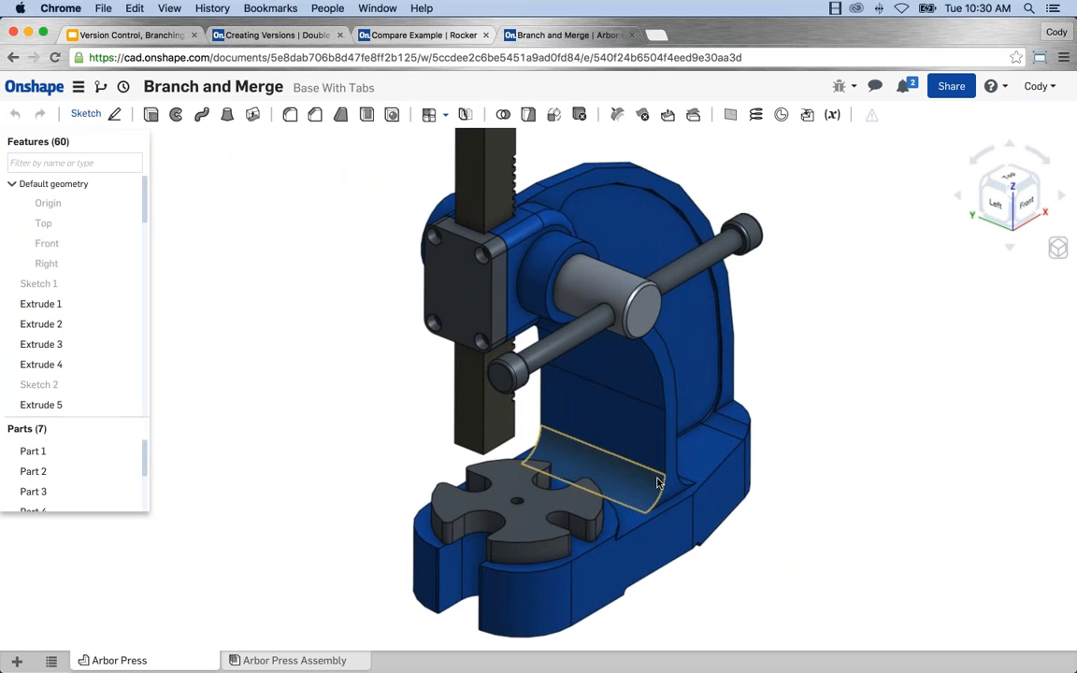
{"action": "scroll", "coordinate": [657, 482], "scroll_direction": "down", "scroll_amount": 2}
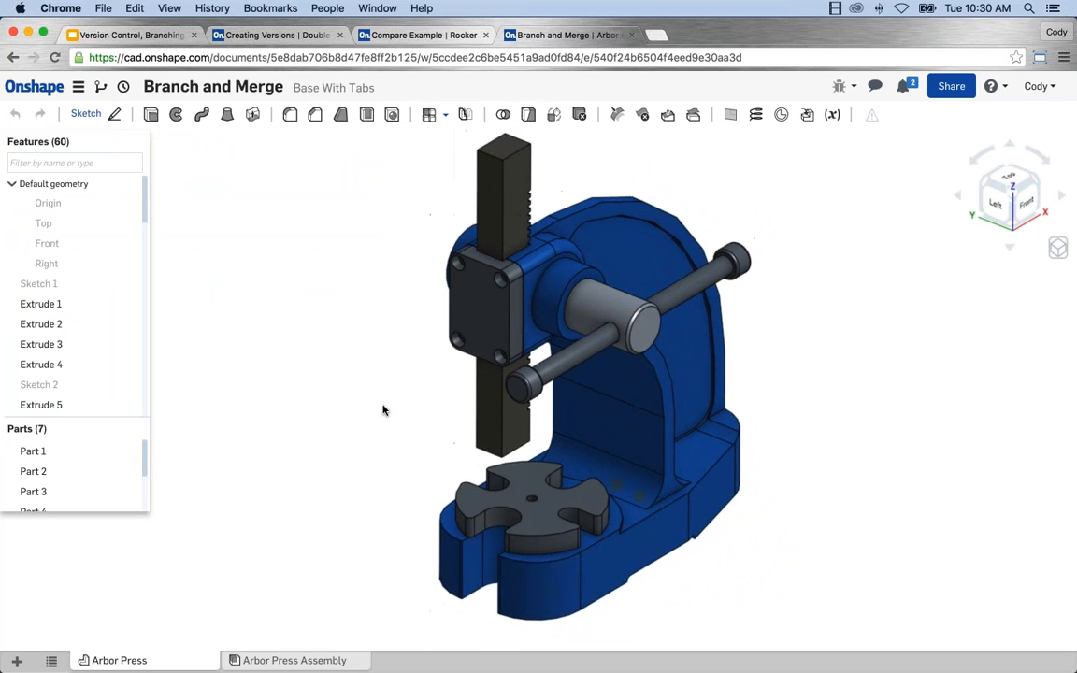
Step: Roll the feature list back to just before Extrude 19 and show Sketch 2 beneath the base
{"action": "scroll", "coordinate": [56, 355], "scroll_direction": "down", "scroll_amount": 3}
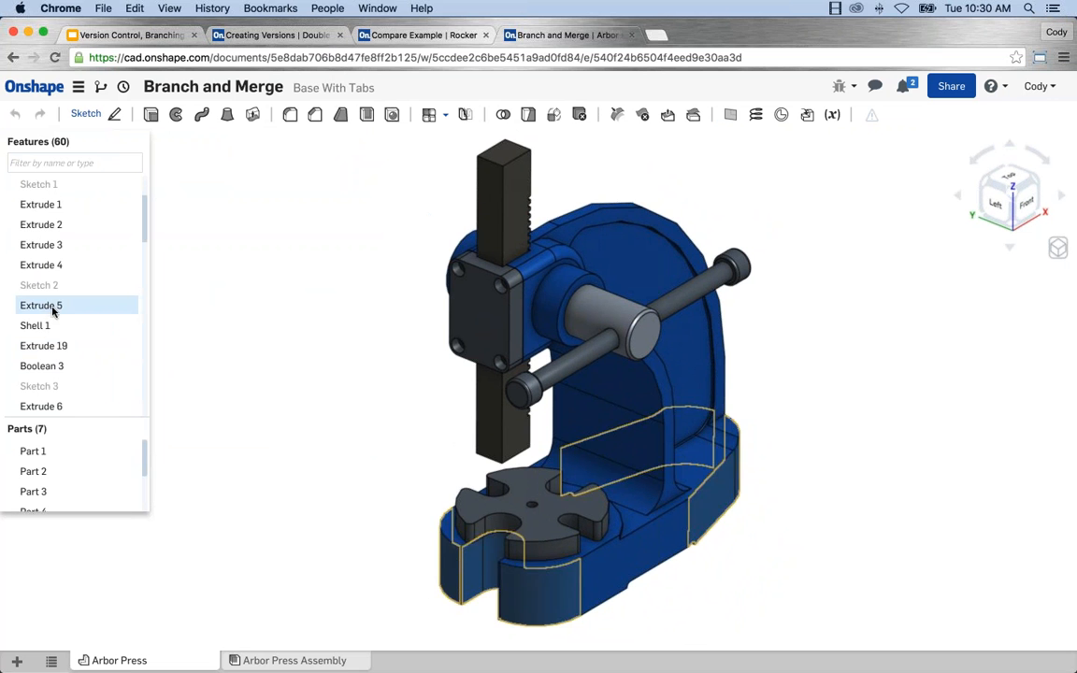
{"action": "right_click", "coordinate": [61, 348]}
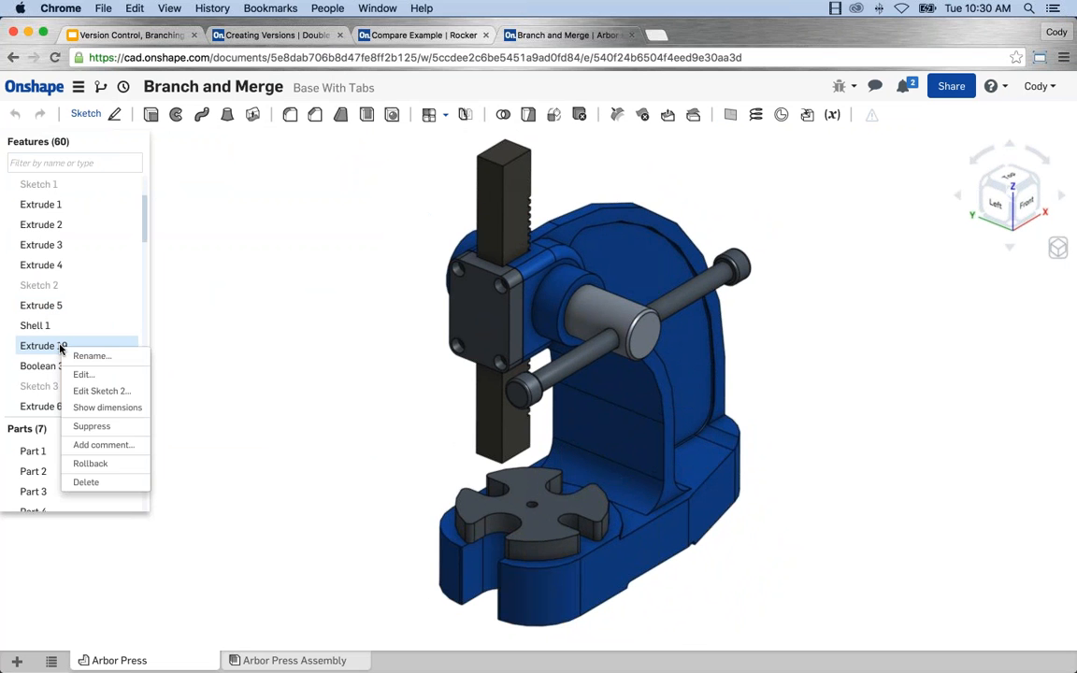
{"action": "left_click", "coordinate": [93, 464]}
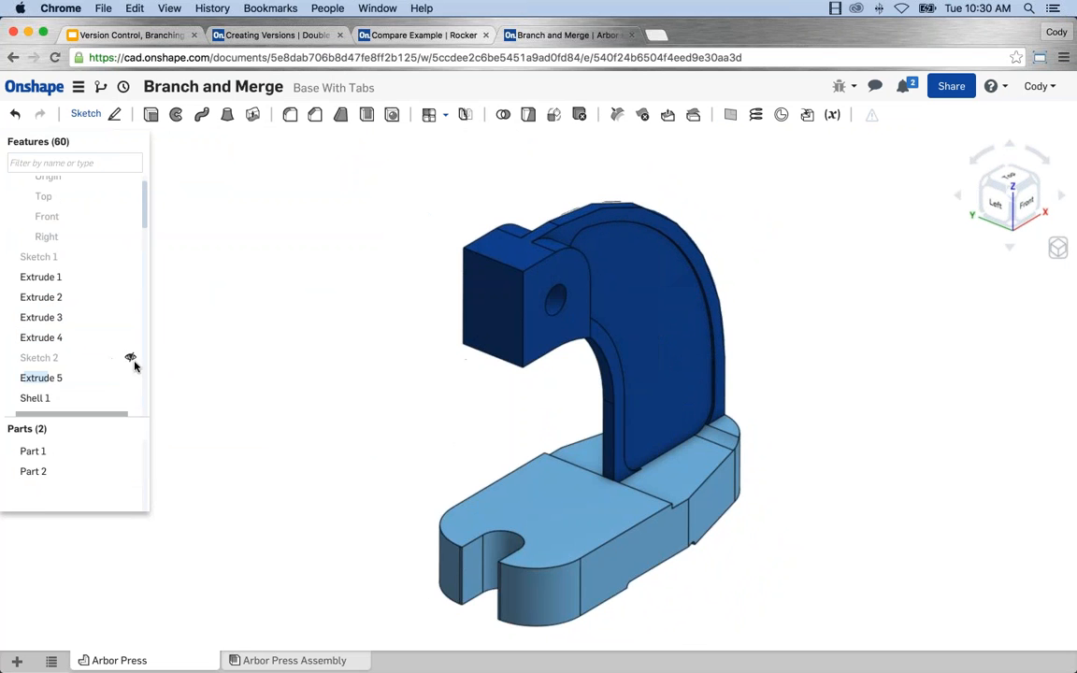
{"action": "left_click", "coordinate": [132, 357]}
{"action": "right_click_drag", "start_coordinate": [215, 374], "coordinate": [262, 389]}
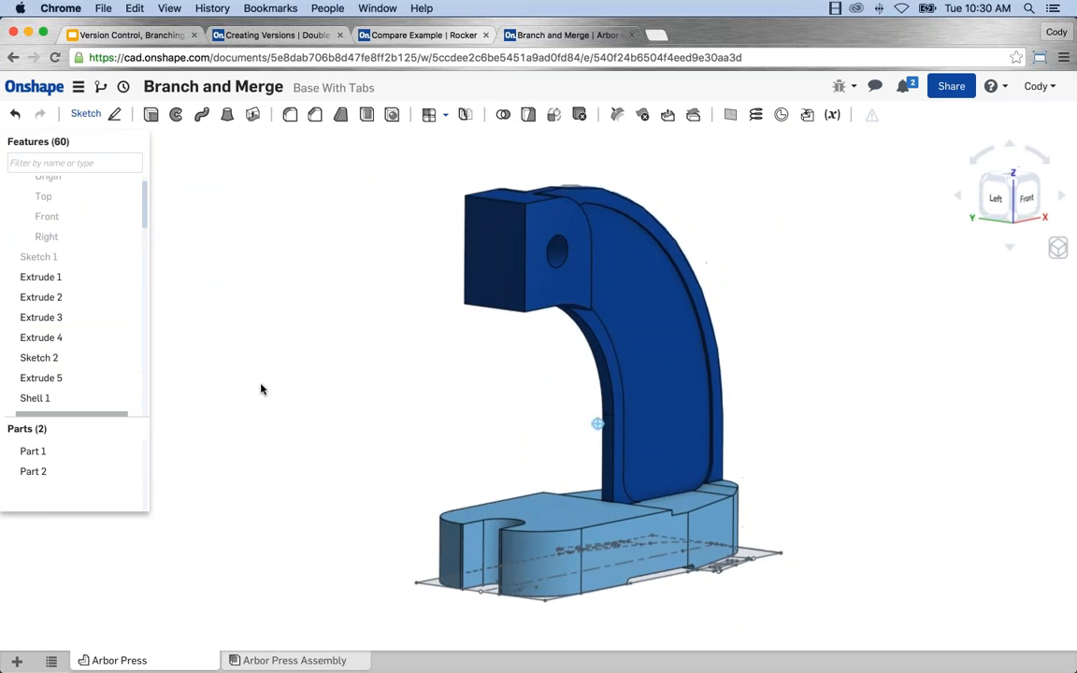
Step: Set up a 0.25 in blind extrusion of the Sketch 2 regions forming both rear tabs, leaving their slots open
{"action": "left_click", "coordinate": [150, 114]}
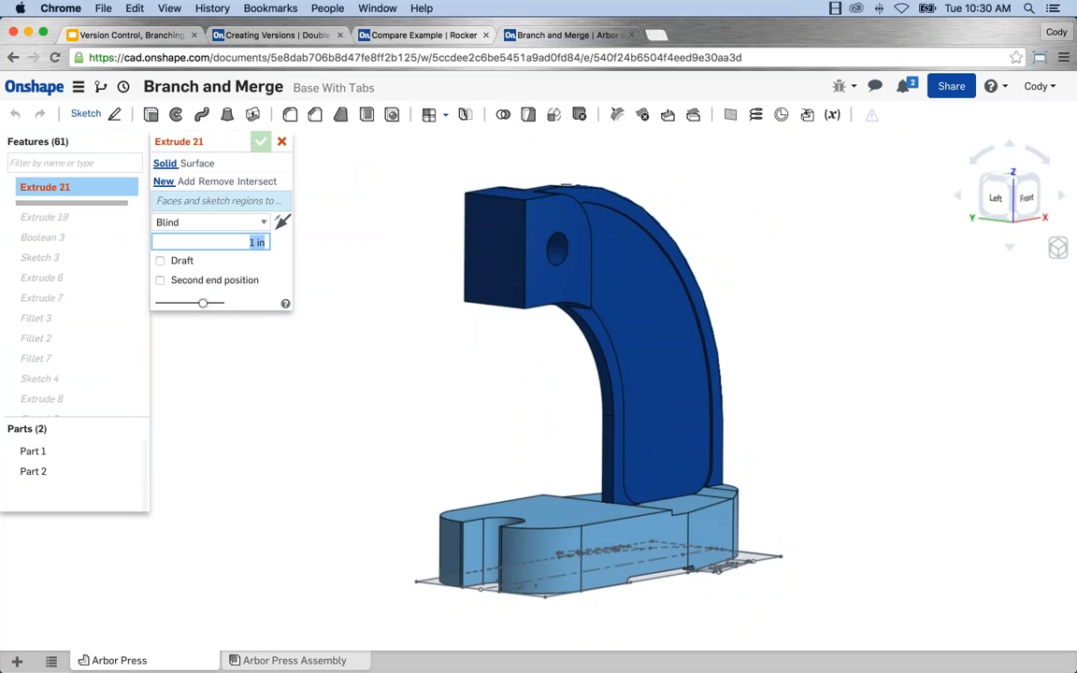
{"action": "type", "text": ".25"}
{"action": "right_click_drag", "start_coordinate": [435, 362], "coordinate": [652, 478]}
{"action": "scroll", "coordinate": [671, 547], "scroll_direction": "up", "scroll_amount": 5}
{"action": "left_click", "coordinate": [673, 542]}
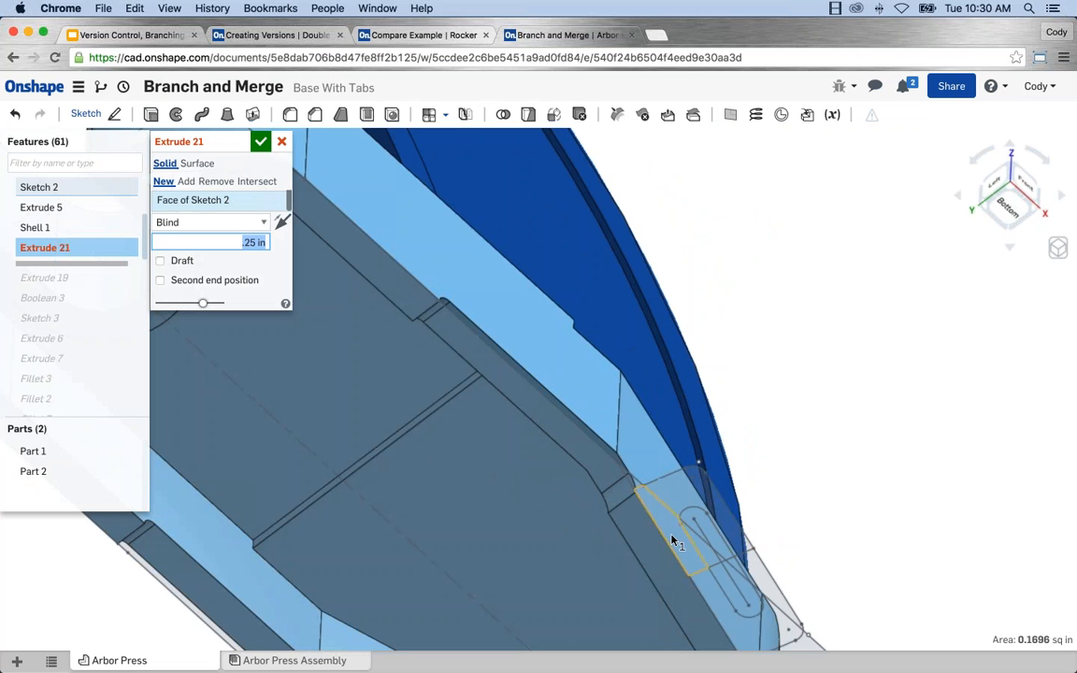
{"action": "left_click", "coordinate": [684, 493]}
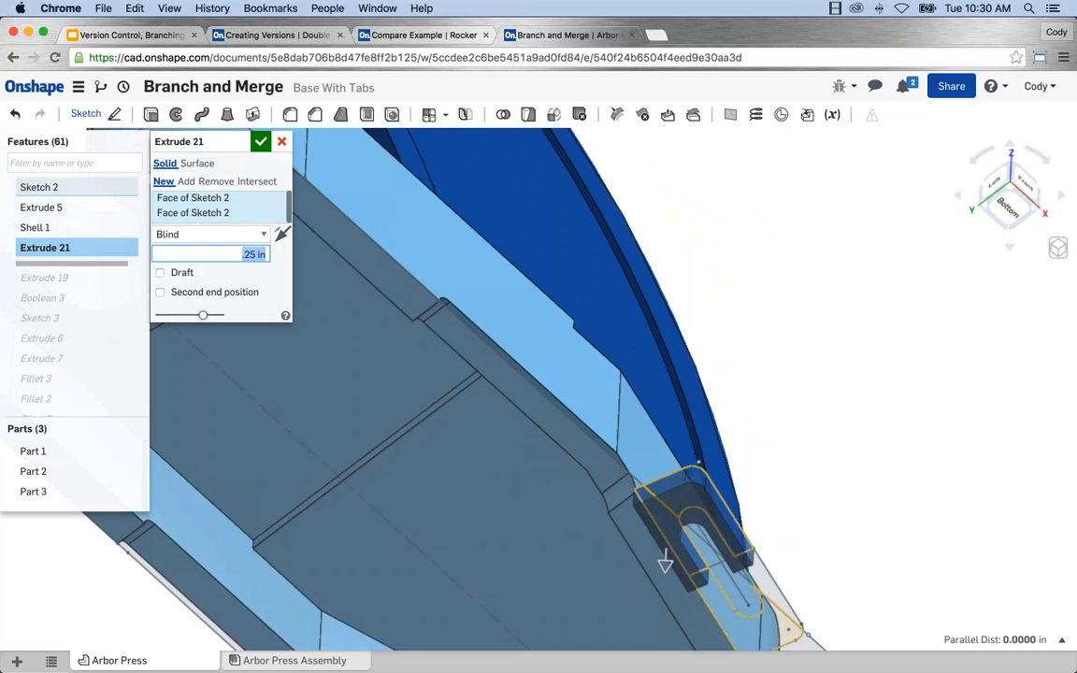
{"action": "left_click", "coordinate": [768, 590]}
{"action": "left_click", "coordinate": [773, 591]}
{"action": "scroll", "coordinate": [781, 421], "scroll_direction": "down", "scroll_amount": 6}
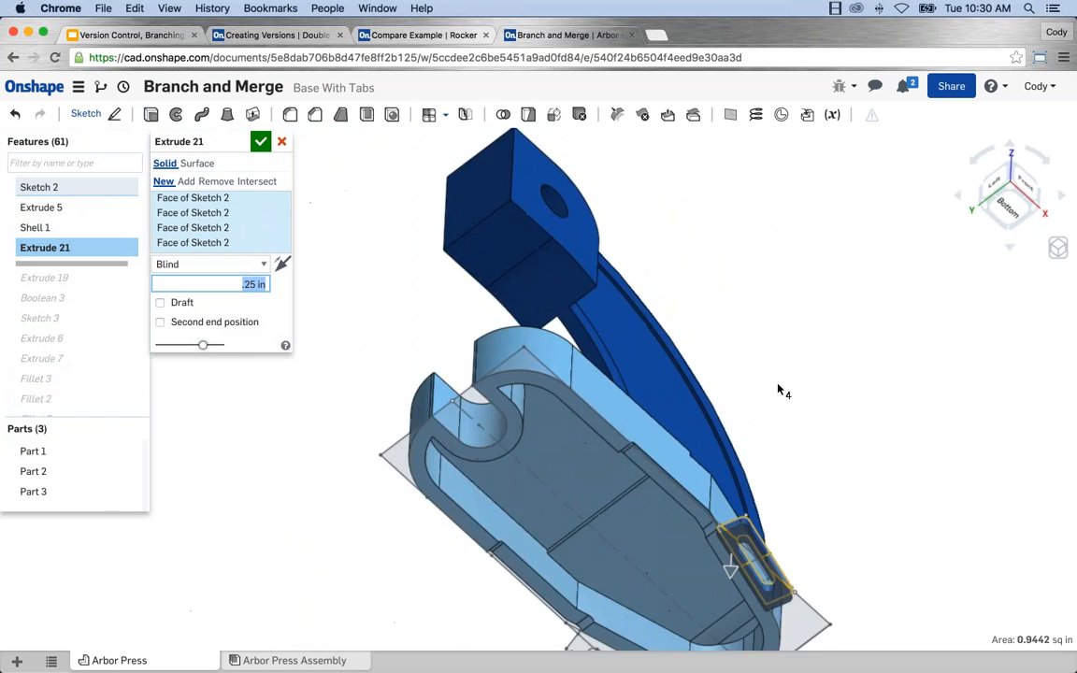
{"action": "scroll", "coordinate": [600, 497], "scroll_direction": "up", "scroll_amount": 5}
{"action": "left_click", "coordinate": [559, 482]}
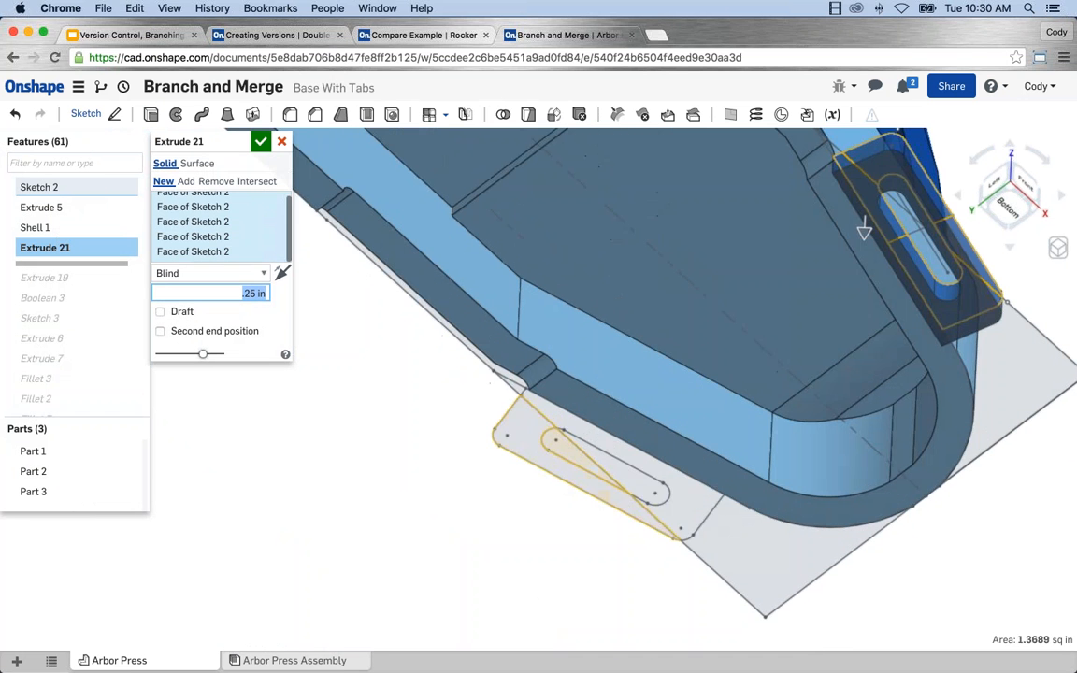
Step: Reverse the tab extrusion upward, add it to the base body Part 2, and accept the feature
{"action": "left_click", "coordinate": [283, 272]}
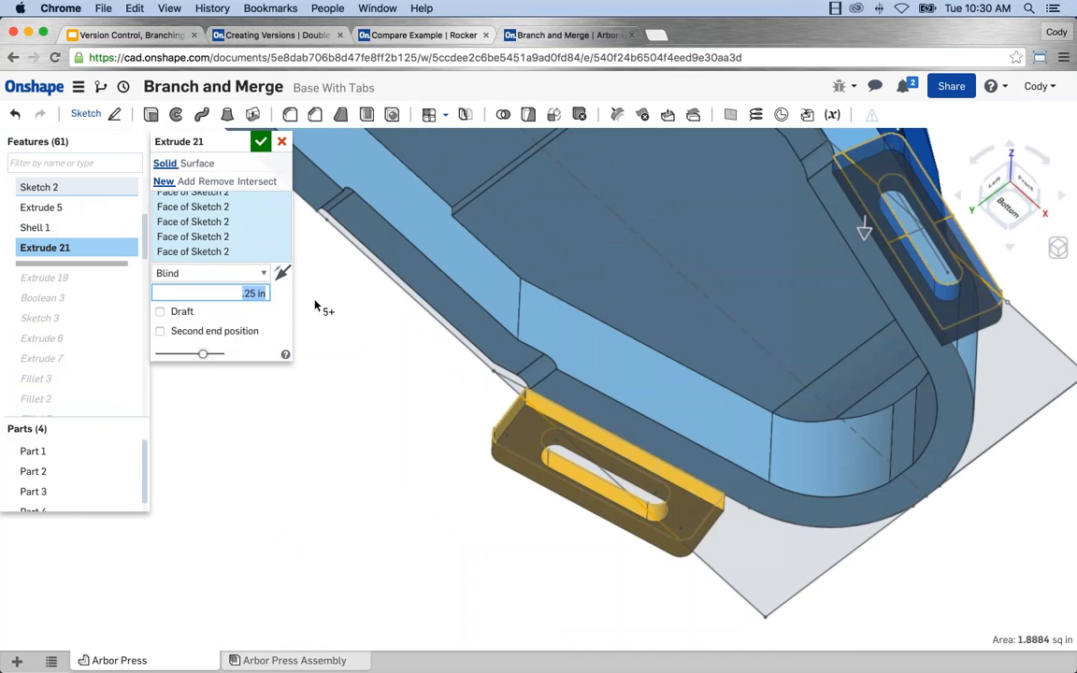
{"action": "right_click_drag", "start_coordinate": [381, 411], "coordinate": [271, 460]}
{"action": "left_click", "coordinate": [186, 181]}
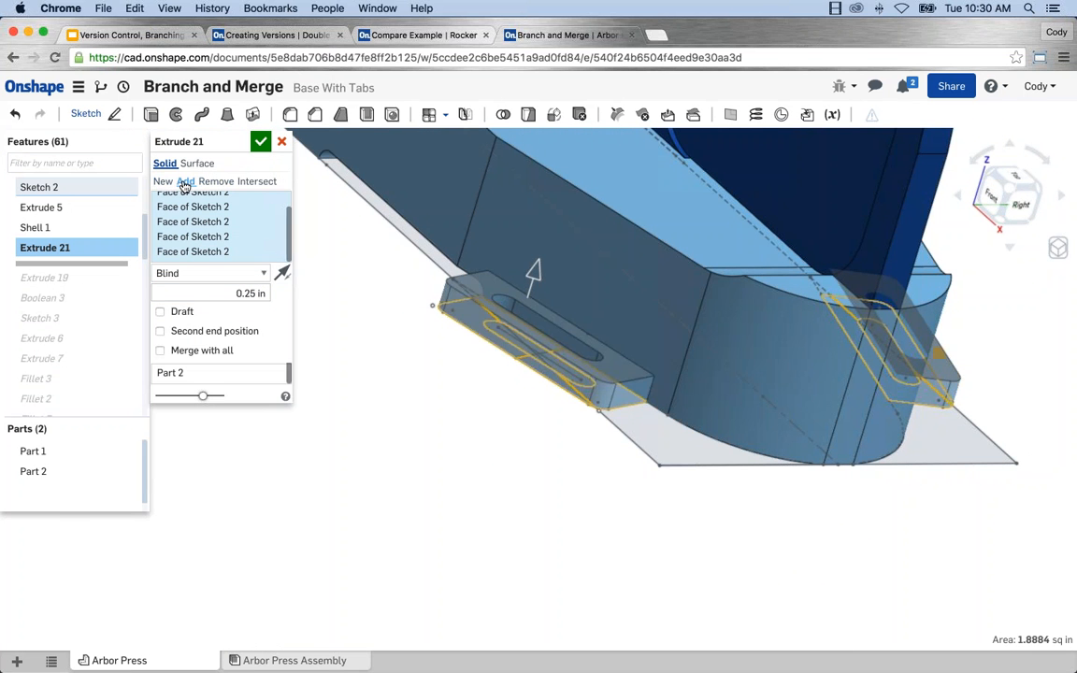
{"action": "right_click_drag", "start_coordinate": [393, 425], "coordinate": [824, 445]}
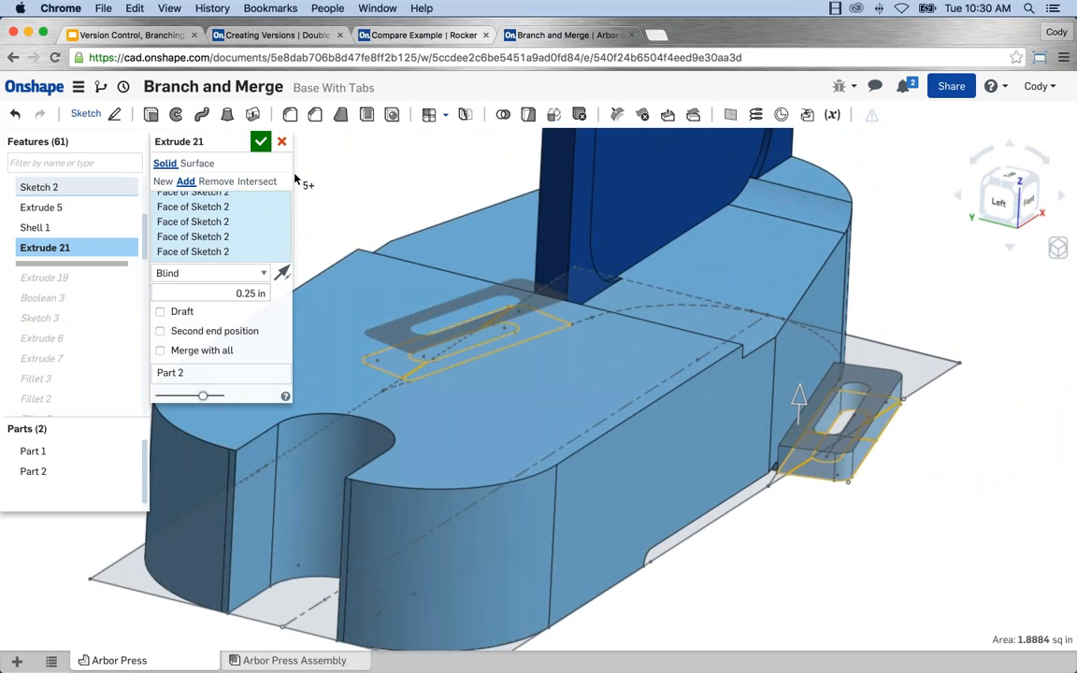
{"action": "left_click", "coordinate": [260, 141]}
{"action": "scroll", "coordinate": [276, 233], "scroll_direction": "down", "scroll_amount": 2}
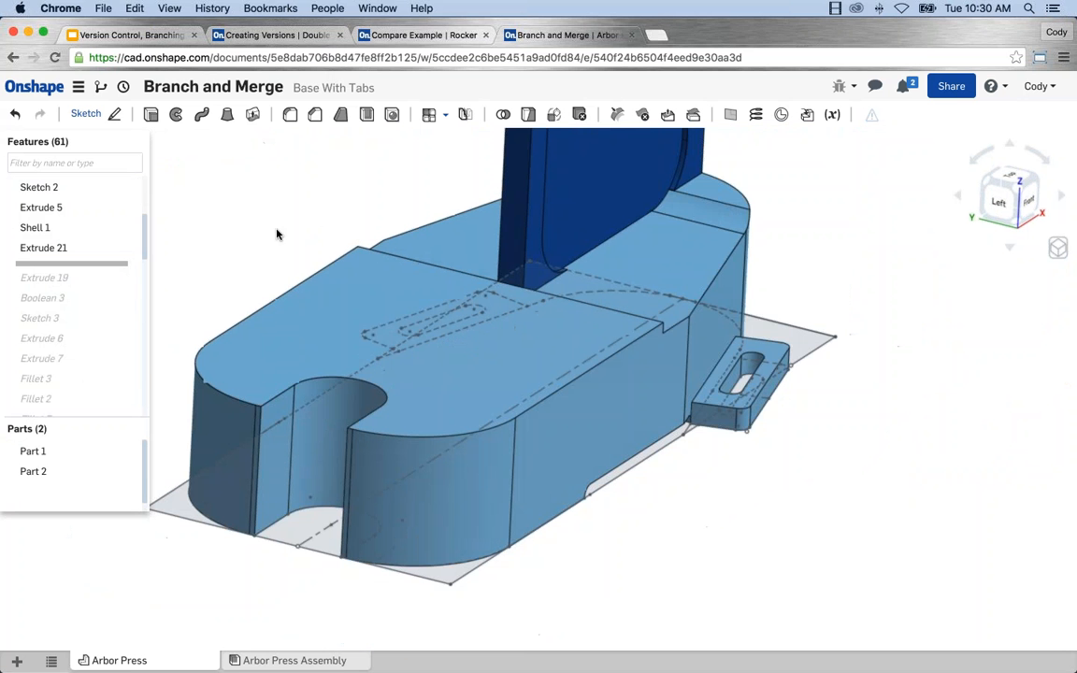
Step: Hide Sketch 2 so only the solid base with its new tab is displayed
{"action": "scroll", "coordinate": [125, 248], "scroll_direction": "up", "scroll_amount": 1}
{"action": "left_click", "coordinate": [129, 240]}
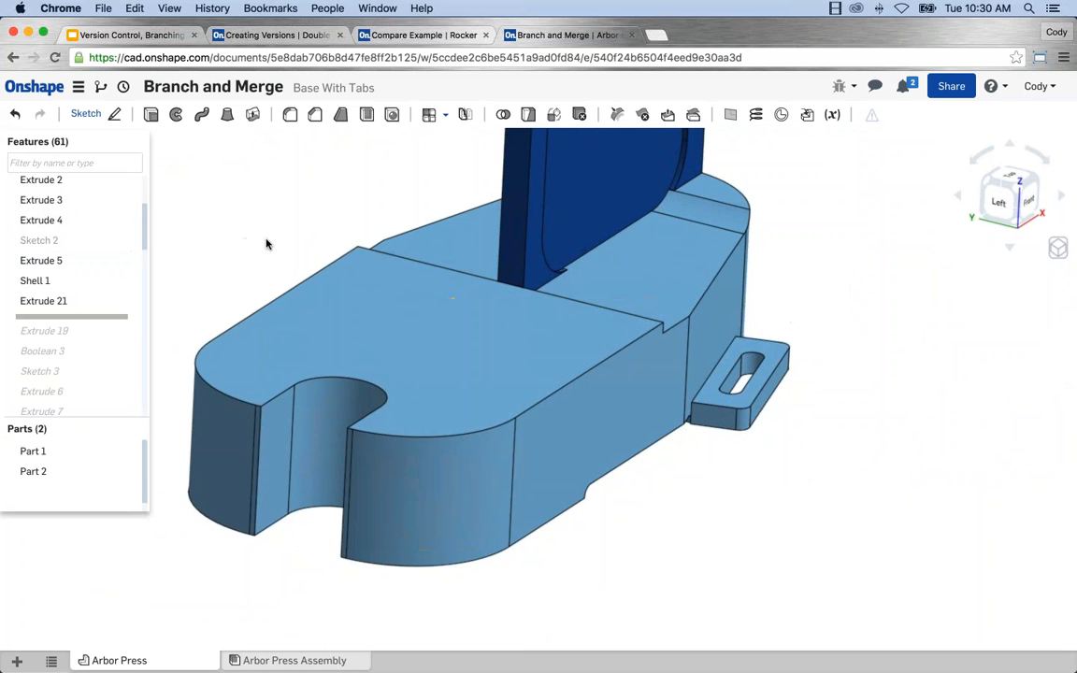
{"action": "scroll", "coordinate": [270, 234], "scroll_direction": "down", "scroll_amount": 2}
{"action": "middle_click_drag", "start_coordinate": [270, 230], "coordinate": [365, 283]}
{"action": "scroll", "coordinate": [416, 356], "scroll_direction": "up", "scroll_amount": 3}
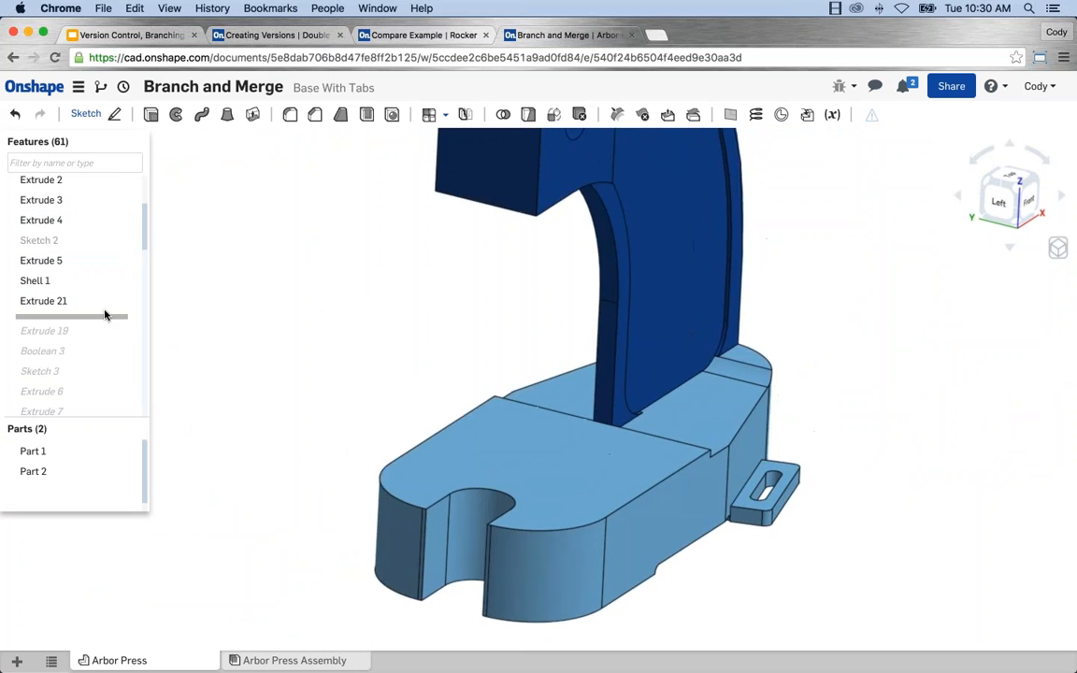
Step: Roll the feature list forward to the end and view the complete arbor press with the rear tab
{"action": "right_click", "coordinate": [117, 319]}
{"action": "left_click", "coordinate": [121, 326]}
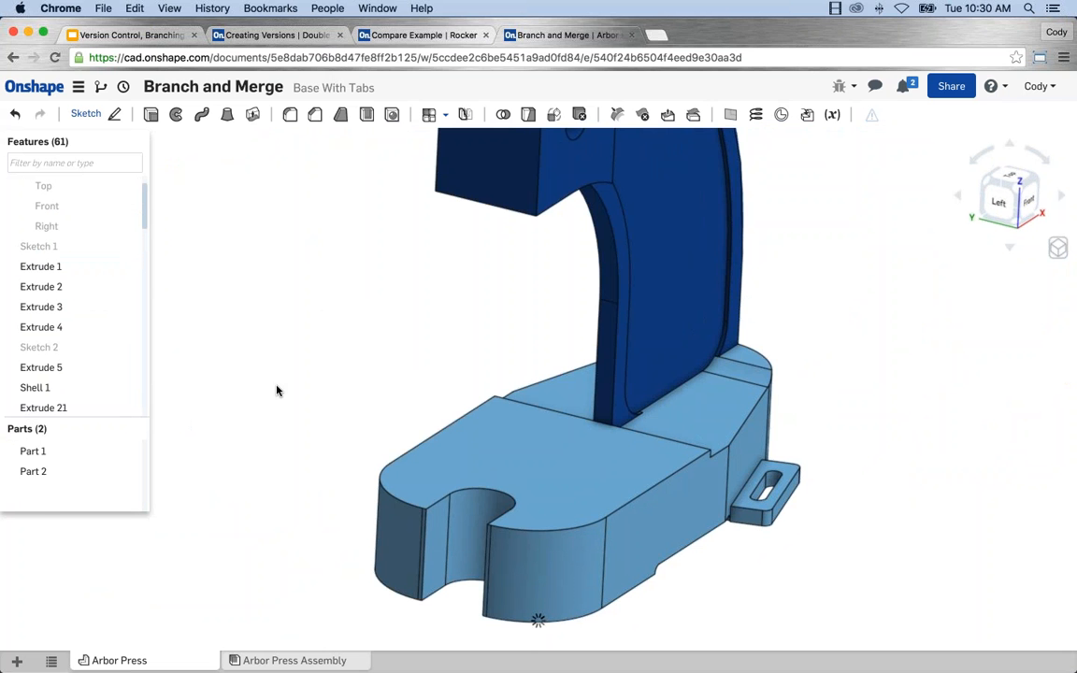
{"action": "scroll", "coordinate": [316, 389], "scroll_direction": "down", "scroll_amount": 2}
{"action": "middle_click_drag", "start_coordinate": [339, 387], "coordinate": [371, 443]}
{"action": "mouse_move", "coordinate": [358, 430]}
{"action": "right_mouse_down"}
{"action": "mouse_move", "coordinate": [272, 425]}
{"action": "mouse_move", "coordinate": [357, 443]}
{"action": "right_mouse_up"}
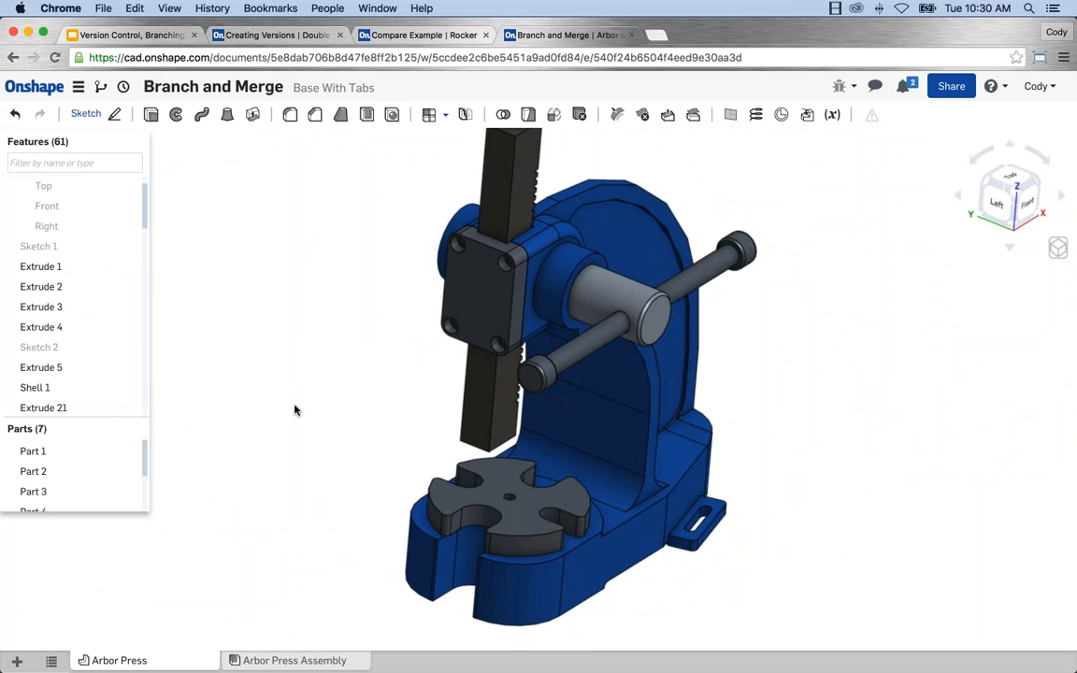
Step: Show the version graph, and switch to the Google Slides deck to present the Branching slide
{"action": "left_click", "coordinate": [101, 87]}
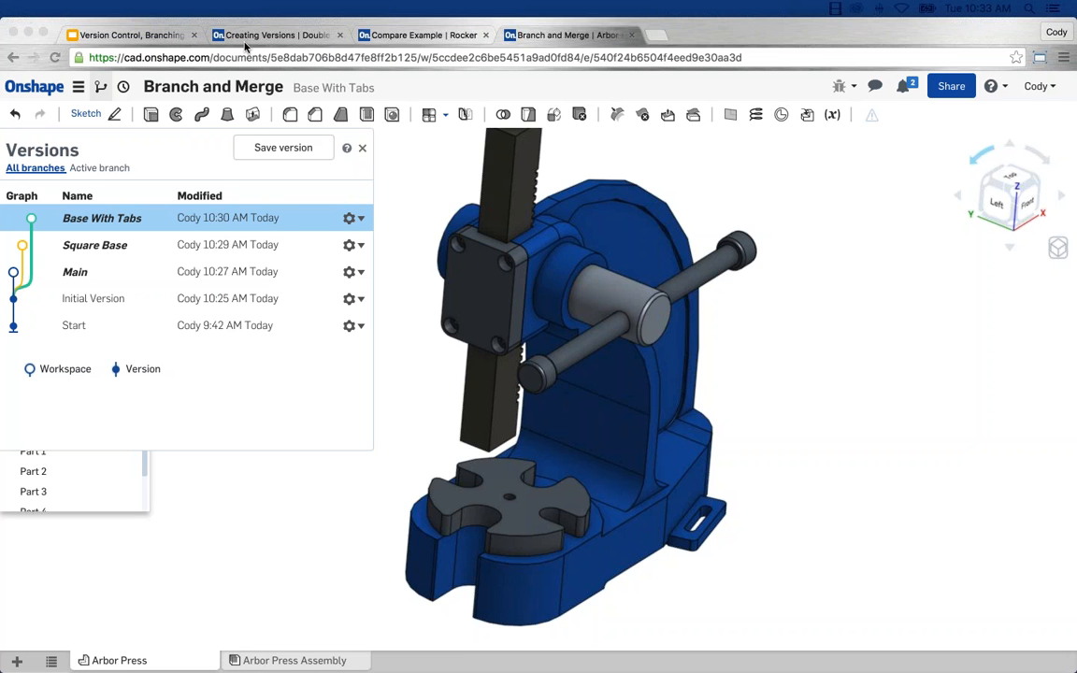
{"action": "left_click", "coordinate": [149, 37]}
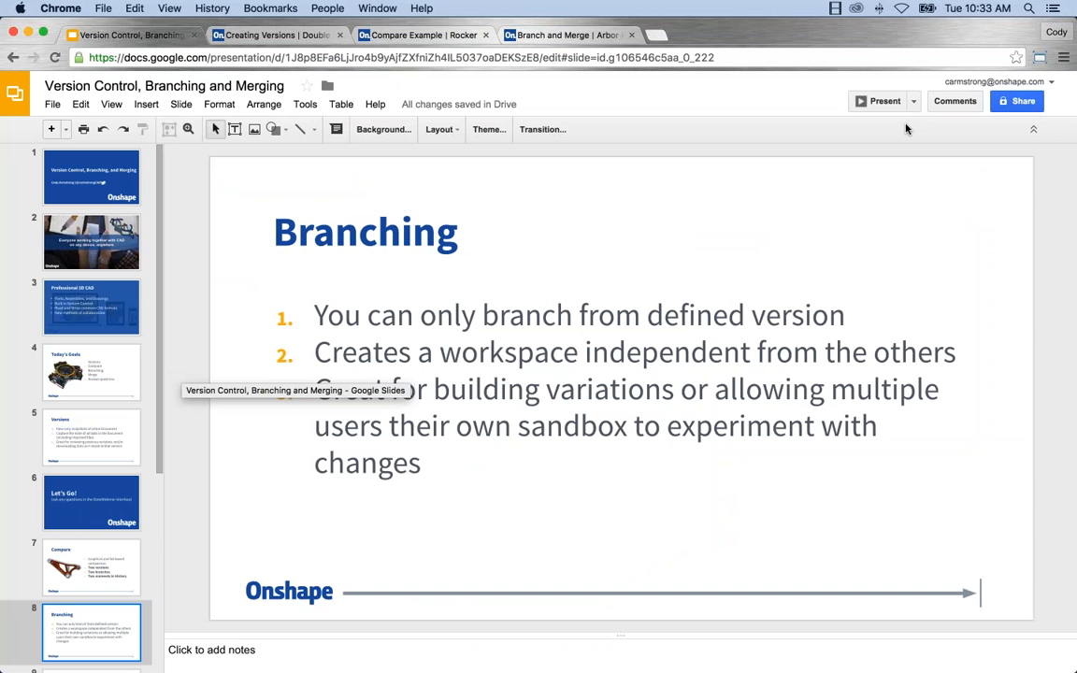
{"action": "left_click", "coordinate": [883, 103]}
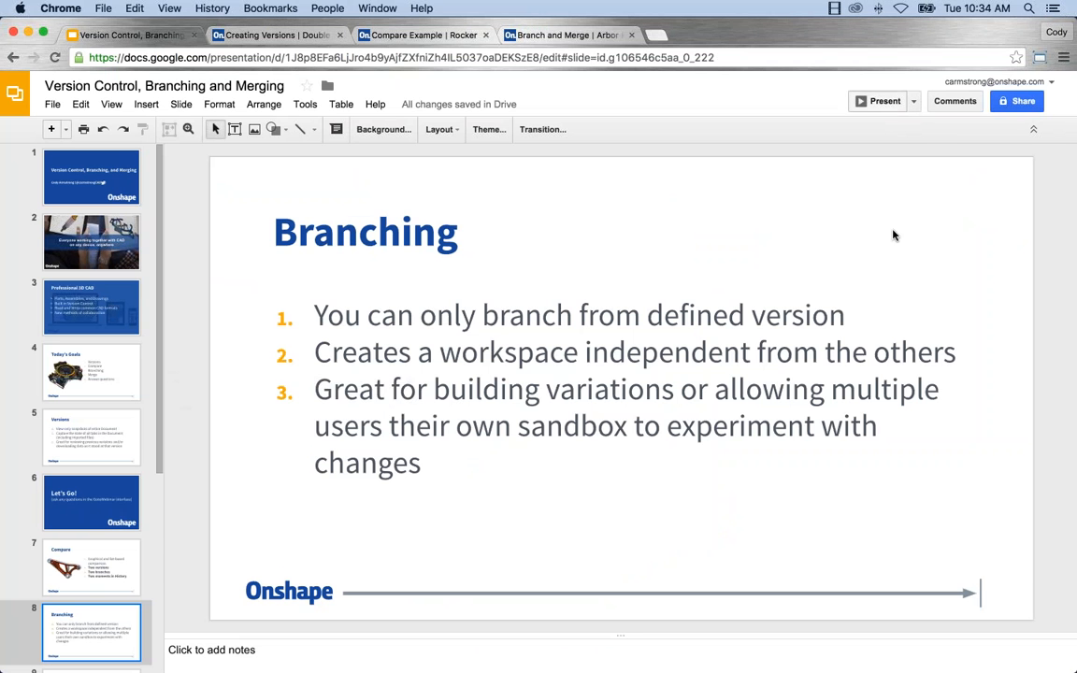
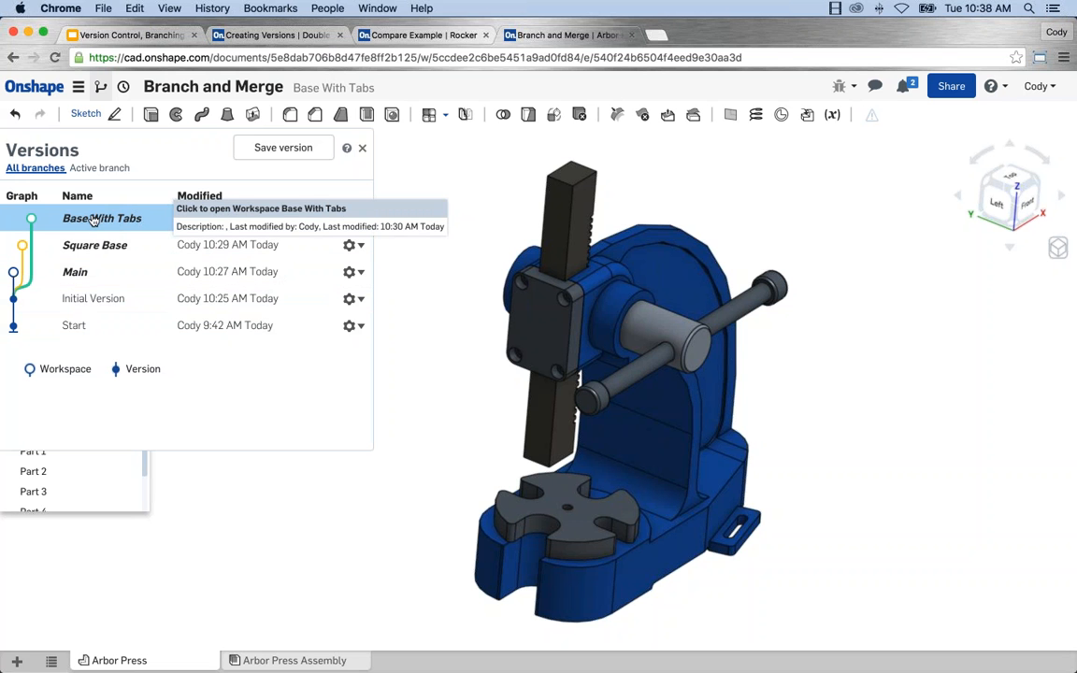
Step: Open the Main workspace from the version graph and merge the Base With Tabs workspace into it
{"action": "left_click", "coordinate": [95, 220]}
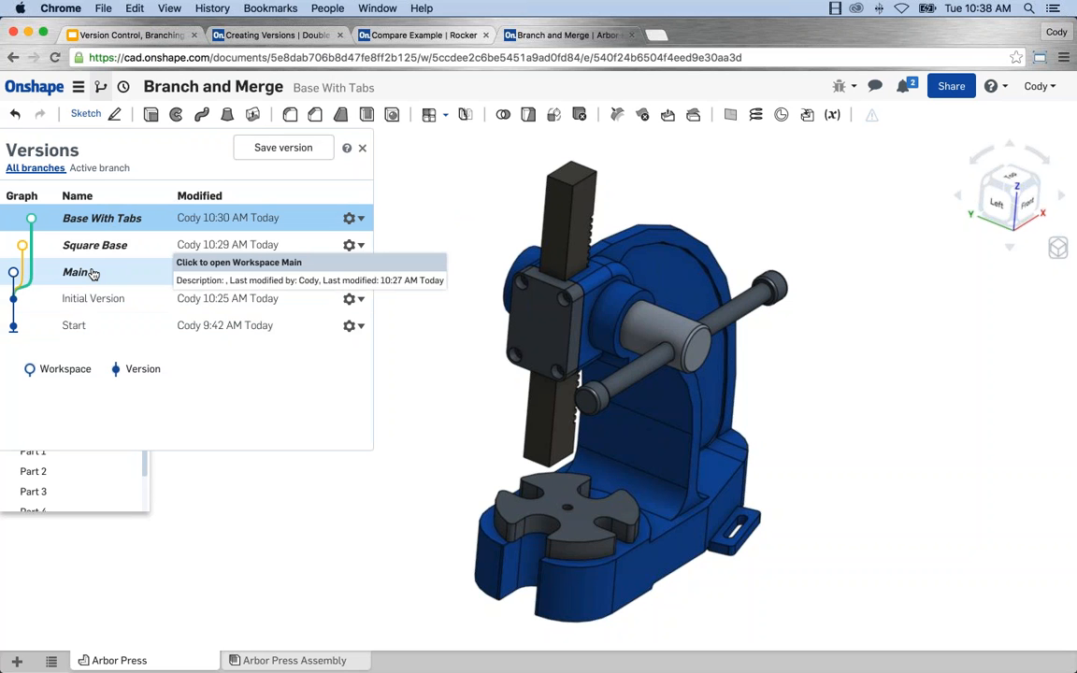
{"action": "left_click", "coordinate": [91, 272]}
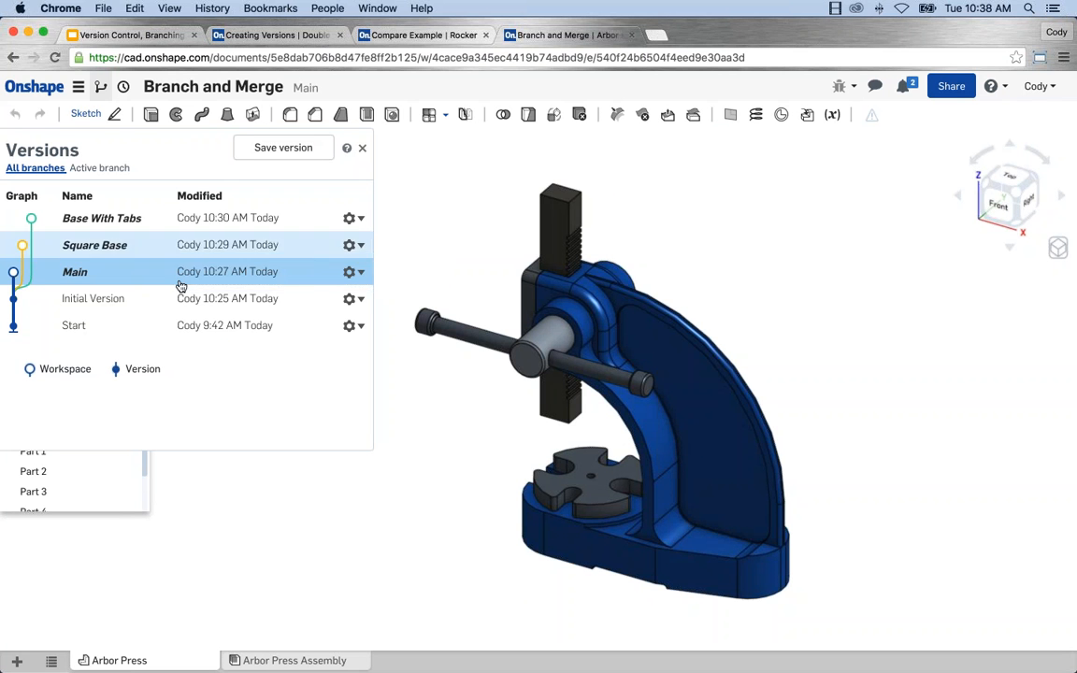
{"action": "left_click", "coordinate": [362, 218]}
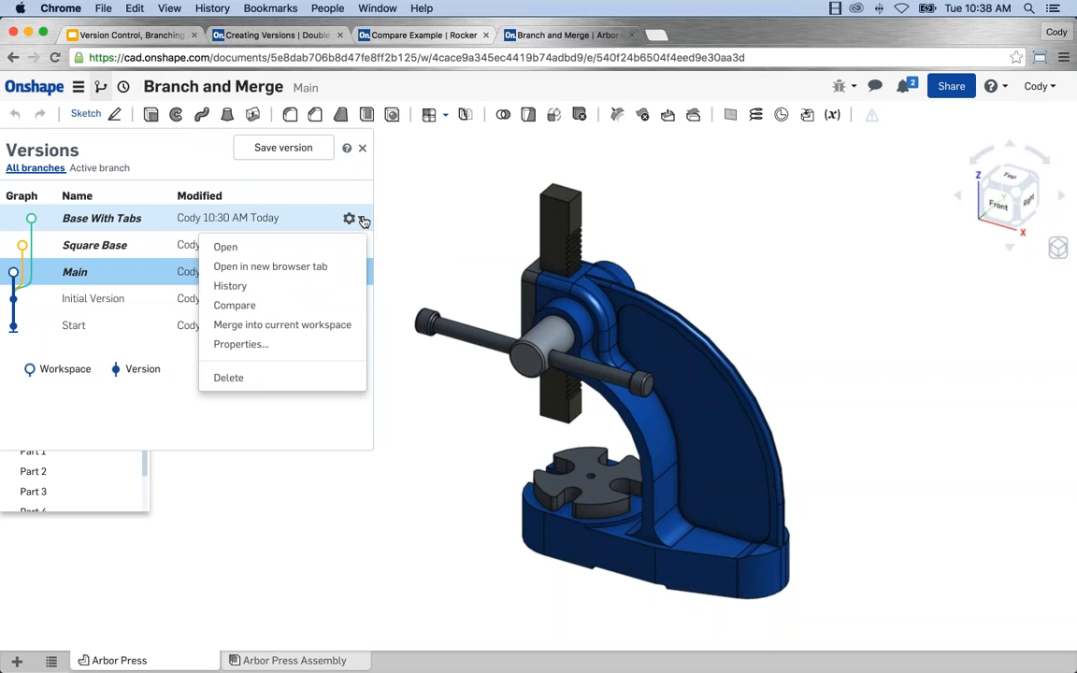
{"action": "left_click", "coordinate": [244, 325]}
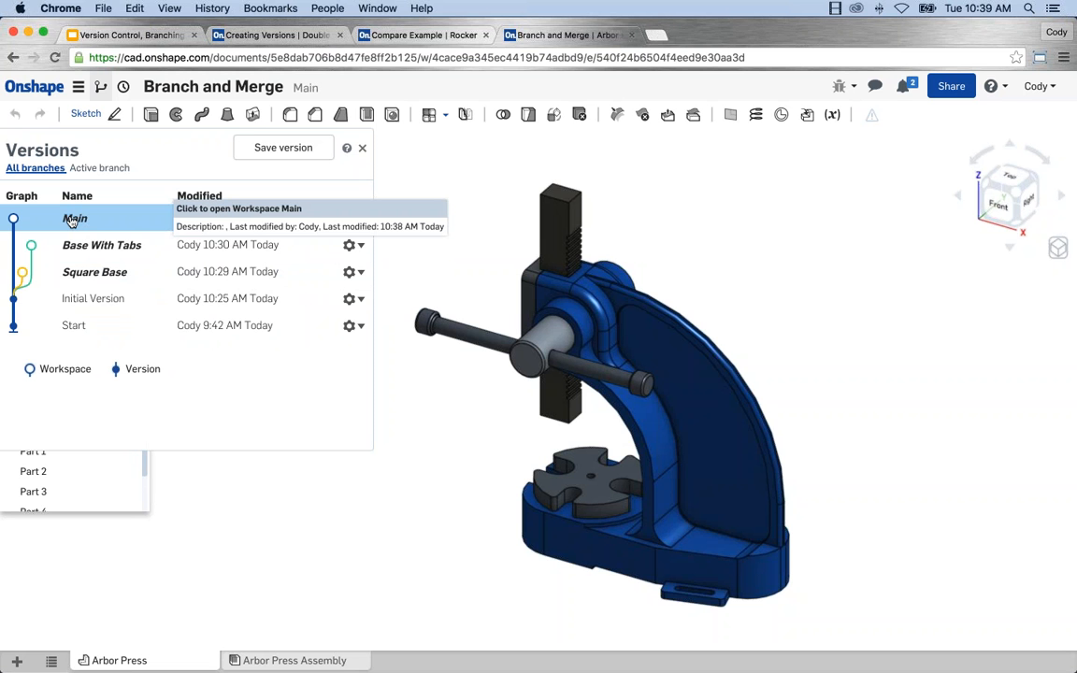
Step: Inspect the merged arbor press base in Main, close the version graph, and review the end of the feature list
{"action": "right_click_drag", "start_coordinate": [476, 519], "coordinate": [768, 571]}
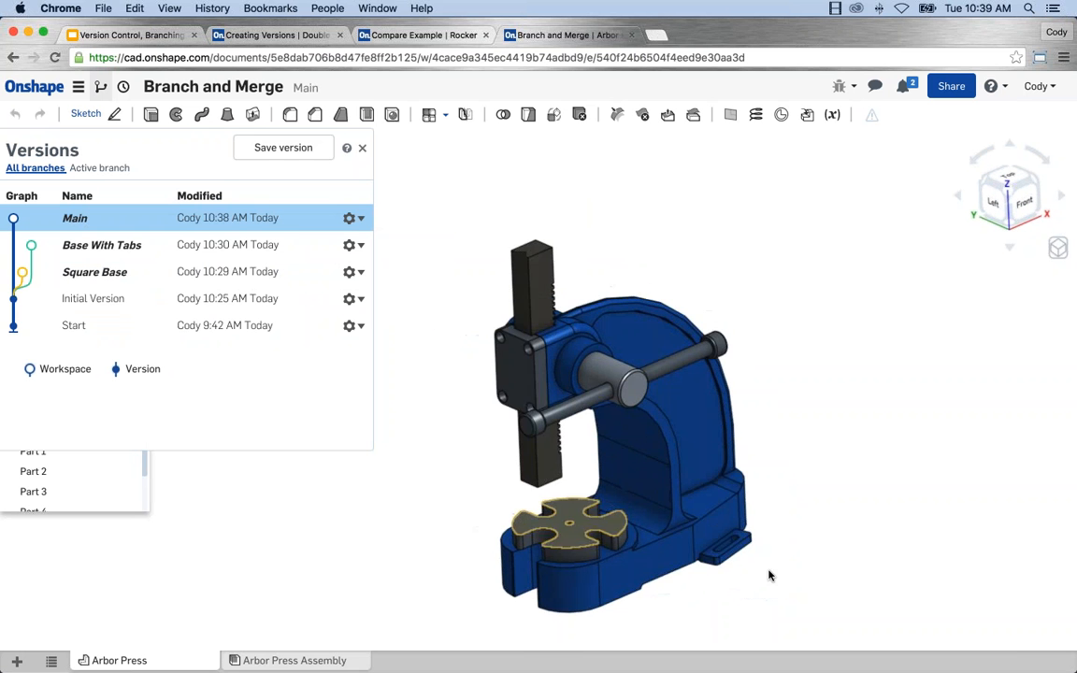
{"action": "scroll", "coordinate": [768, 575], "scroll_direction": "up", "scroll_amount": 10}
{"action": "scroll", "coordinate": [715, 568], "scroll_direction": "down", "scroll_amount": 10}
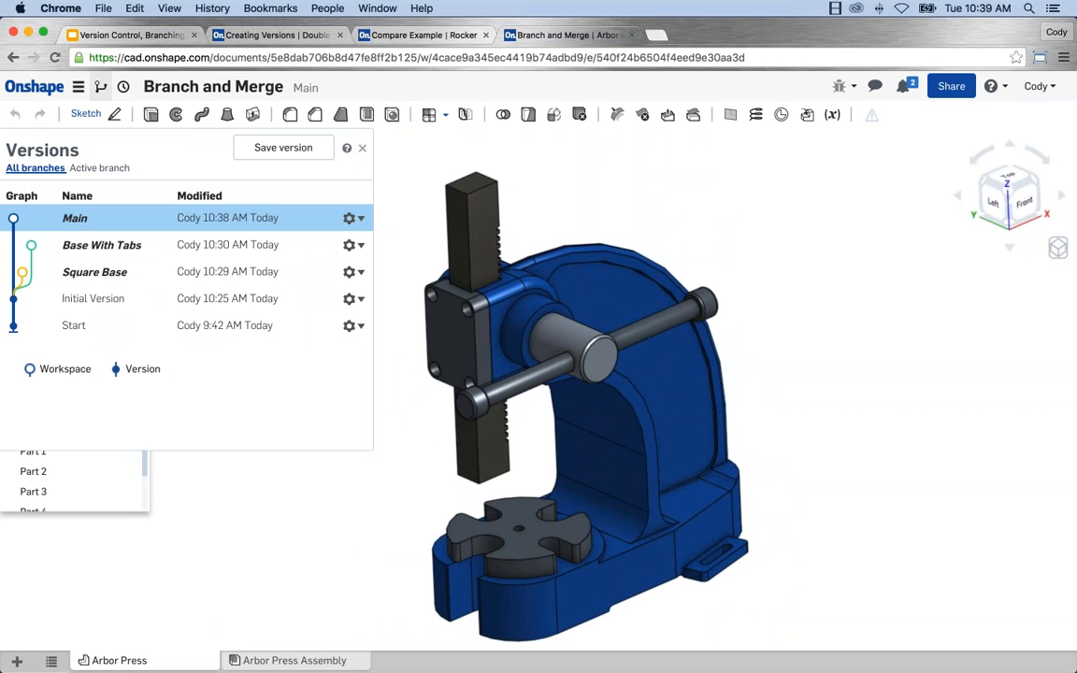
{"action": "left_click", "coordinate": [362, 148]}
{"action": "scroll", "coordinate": [82, 378], "scroll_direction": "down", "scroll_amount": 2}
{"action": "scroll", "coordinate": [85, 374], "scroll_direction": "down", "scroll_amount": 15}
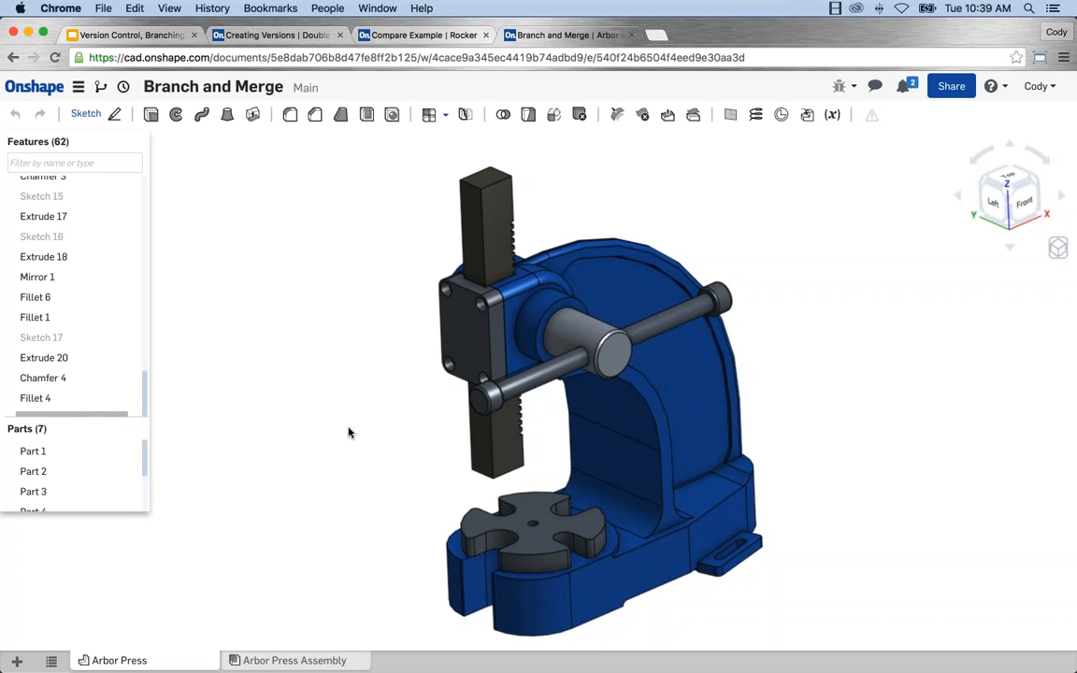
{"action": "middle_click_drag", "start_coordinate": [340, 401], "coordinate": [317, 391]}
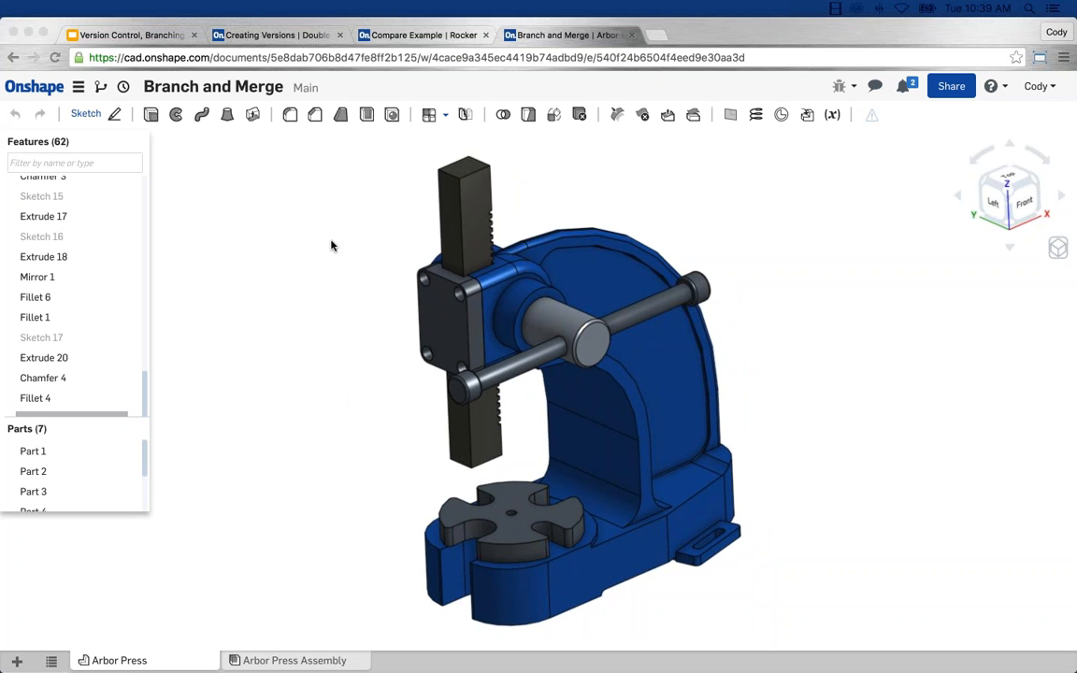
{"action": "scroll", "coordinate": [342, 250], "scroll_direction": "down", "scroll_amount": 1}
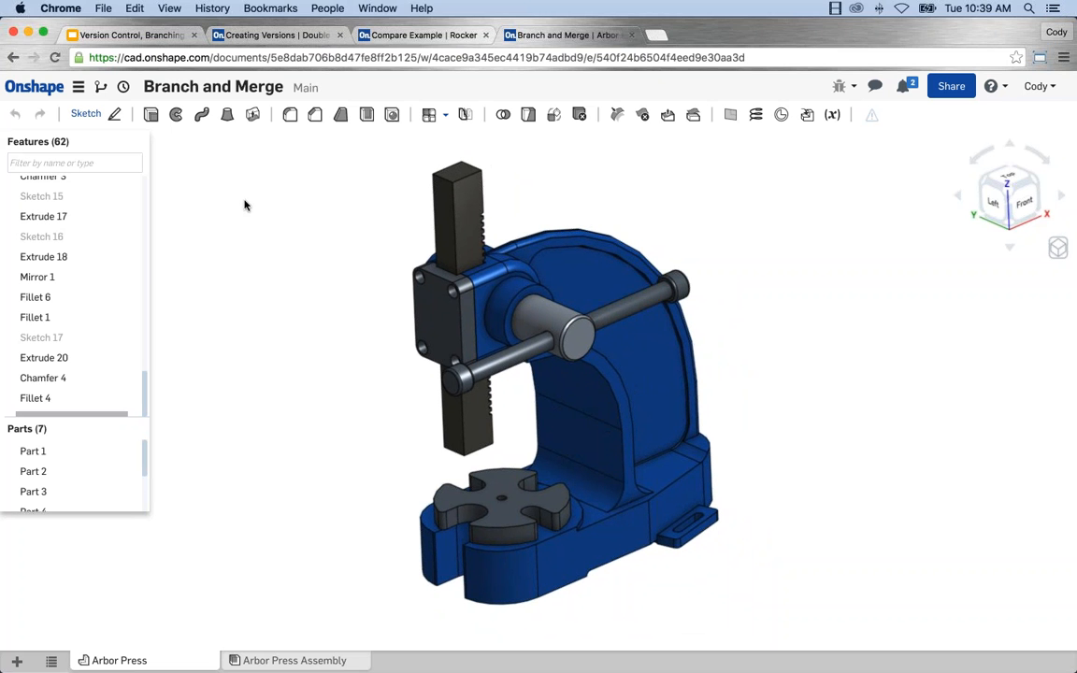
Step: Review the Main, Base With Tabs and Square Base branches in the version graph and close it
{"action": "left_click", "coordinate": [100, 86]}
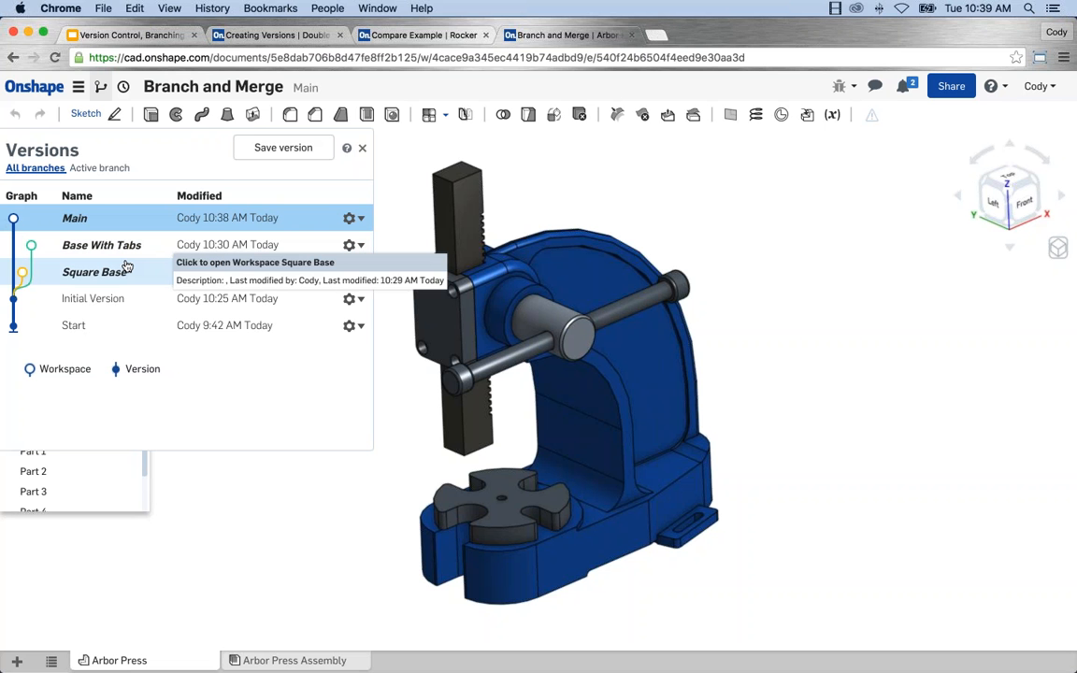
{"action": "left_click", "coordinate": [362, 148]}
{"action": "middle_click_drag", "start_coordinate": [338, 238], "coordinate": [325, 231]}
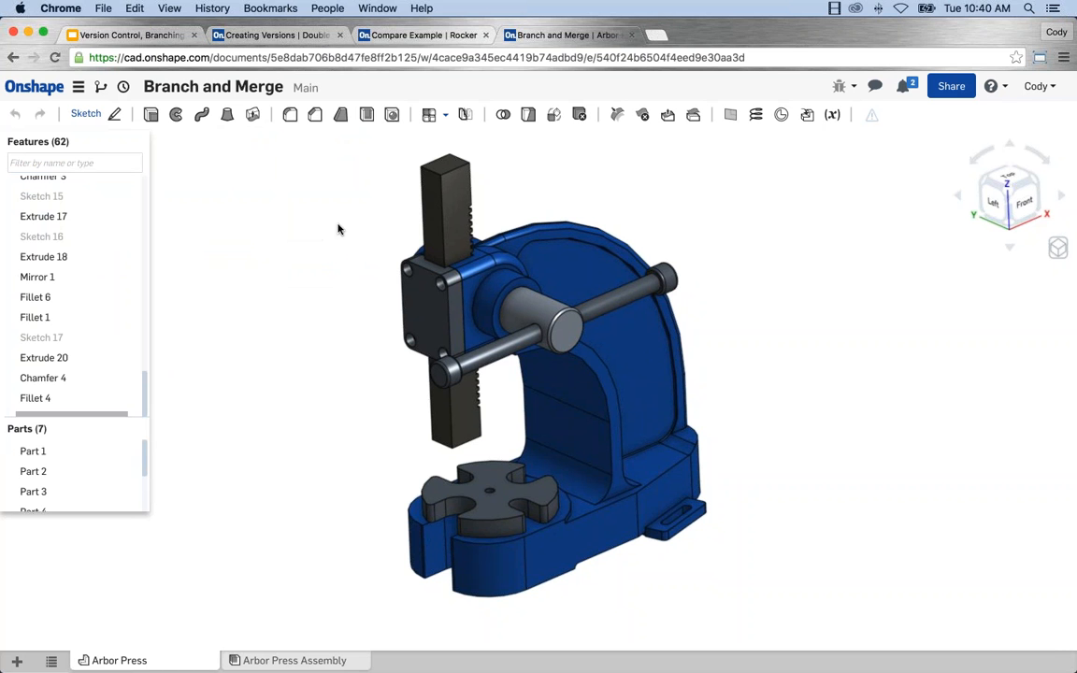
{"action": "key", "text": "ctrl+Right"}
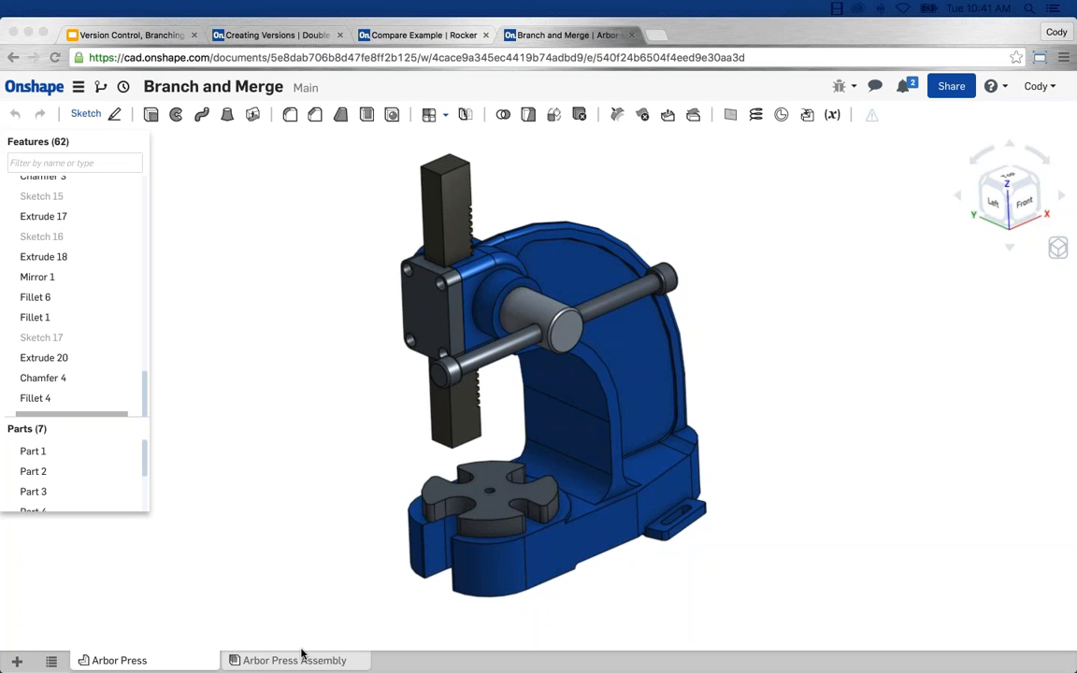
{"action": "right_click_drag", "start_coordinate": [335, 596], "coordinate": [350, 456]}
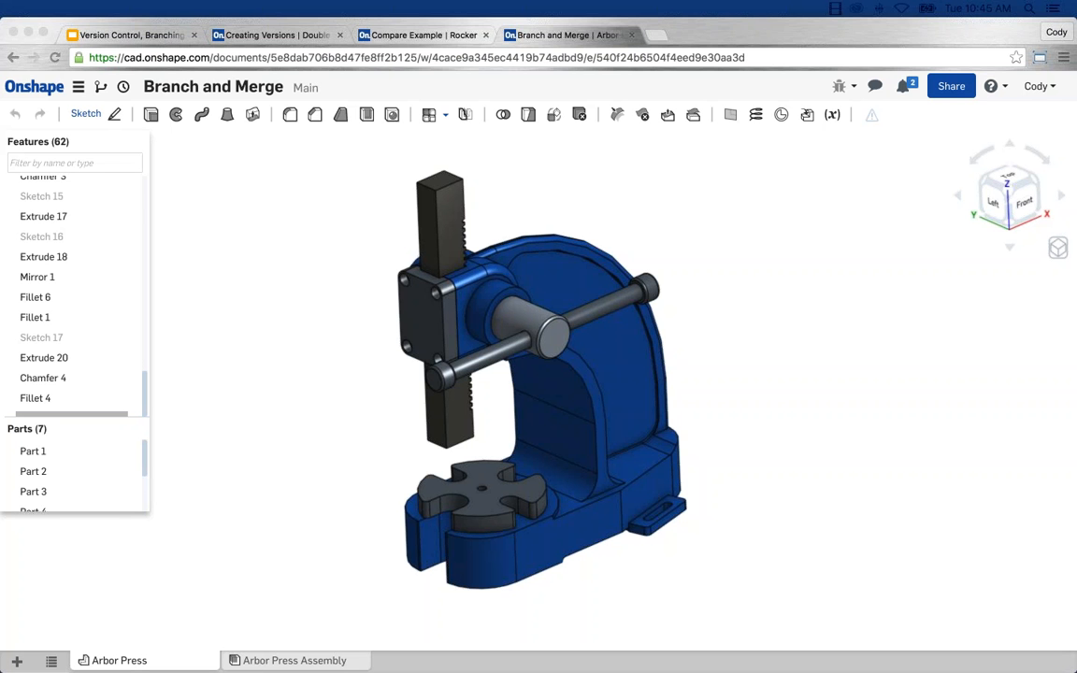
Step: Make the Branch and Merge document public through its share settings
{"action": "left_click", "coordinate": [950, 86]}
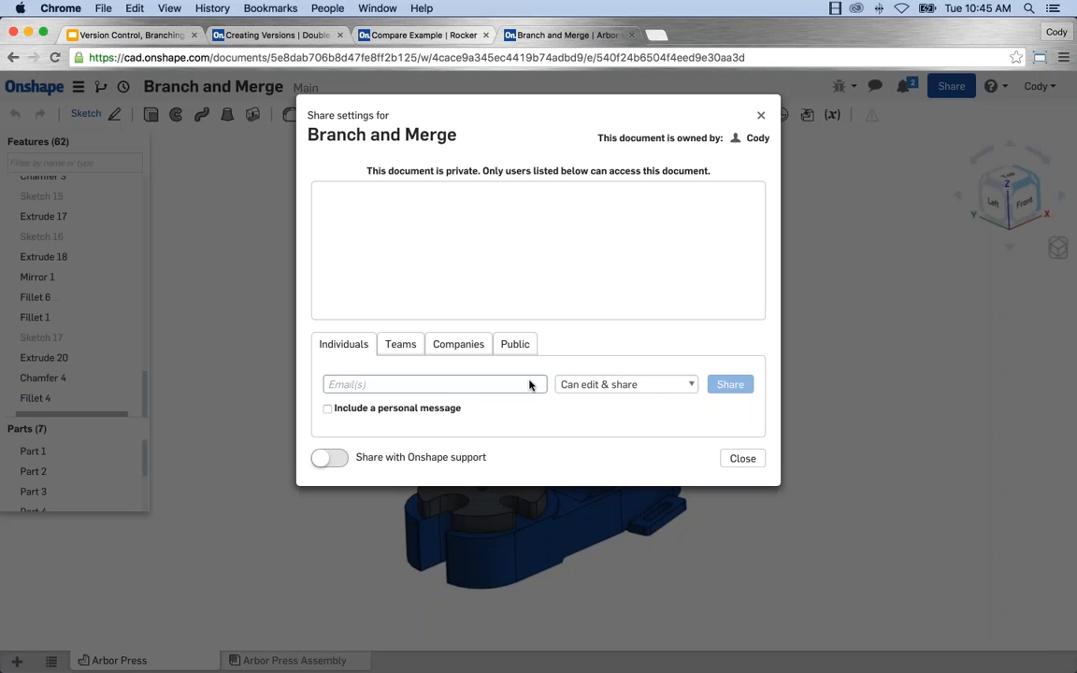
{"action": "double_click", "coordinate": [514, 344]}
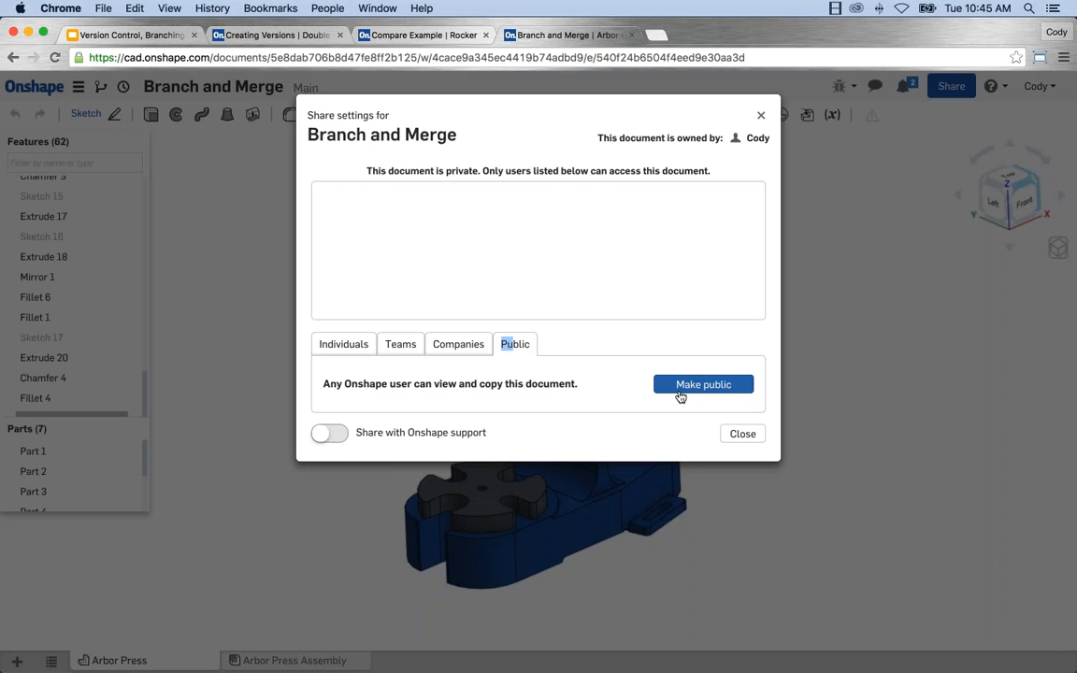
{"action": "left_click", "coordinate": [686, 387]}
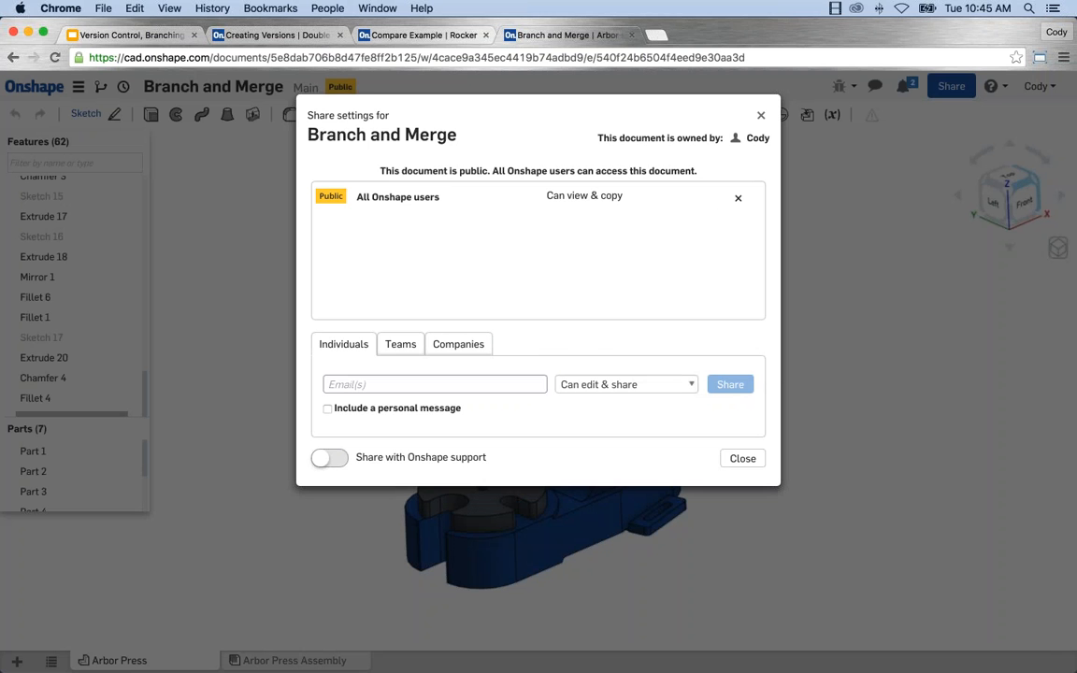
Step: Remove the public access for all Onshape users from the document and close the share settings
{"action": "left_click", "coordinate": [738, 201]}
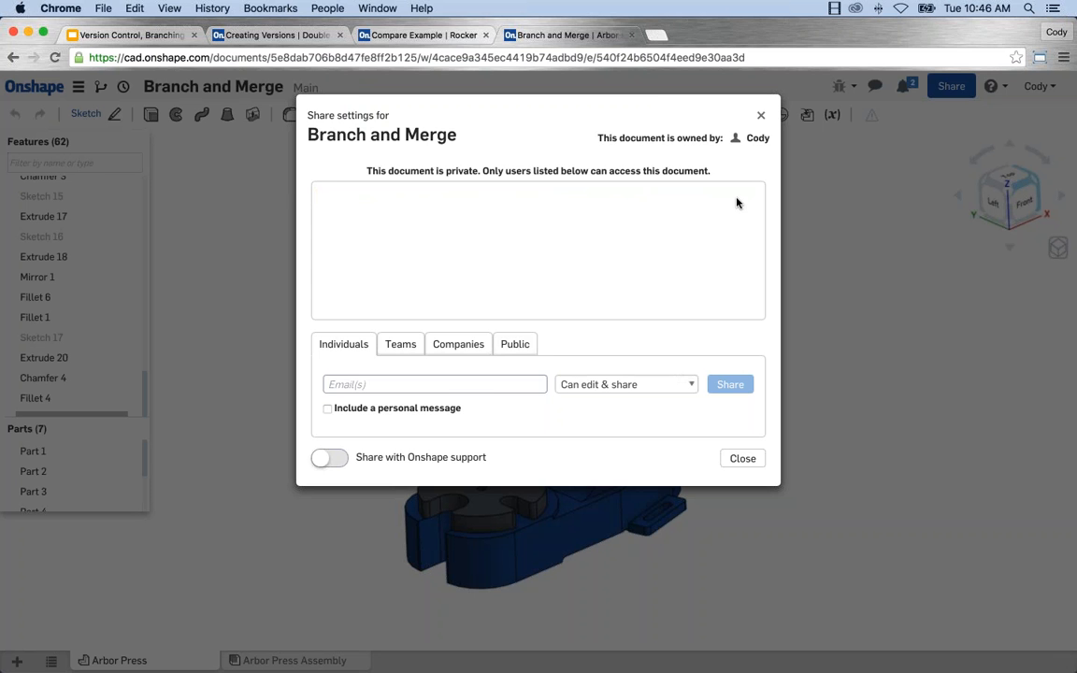
{"action": "key", "text": "super+Tab"}
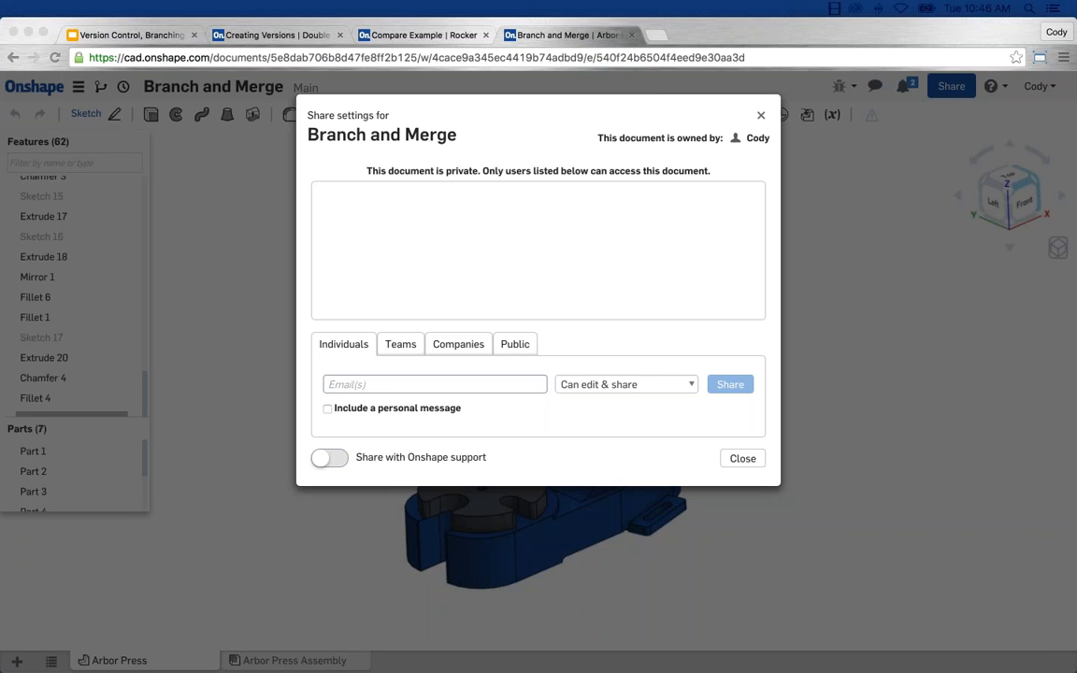
{"action": "left_click", "coordinate": [742, 459]}
Step: Switch to the Google Slides deck and present the Next Steps slide full screen
{"action": "left_click", "coordinate": [131, 34]}
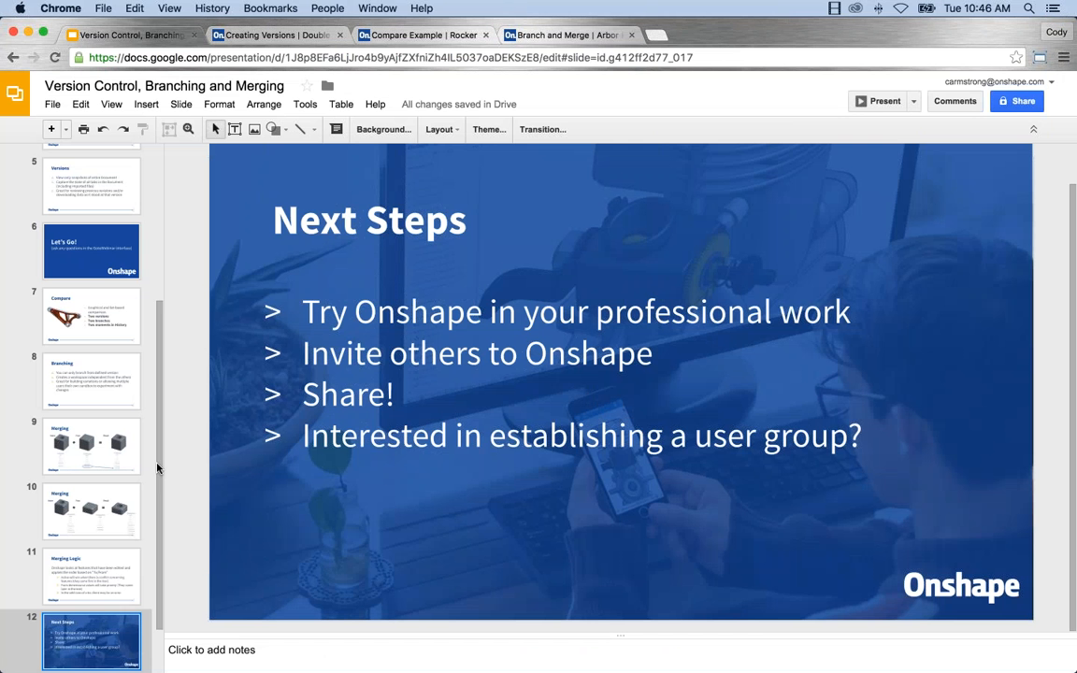
{"action": "left_click", "coordinate": [870, 102]}
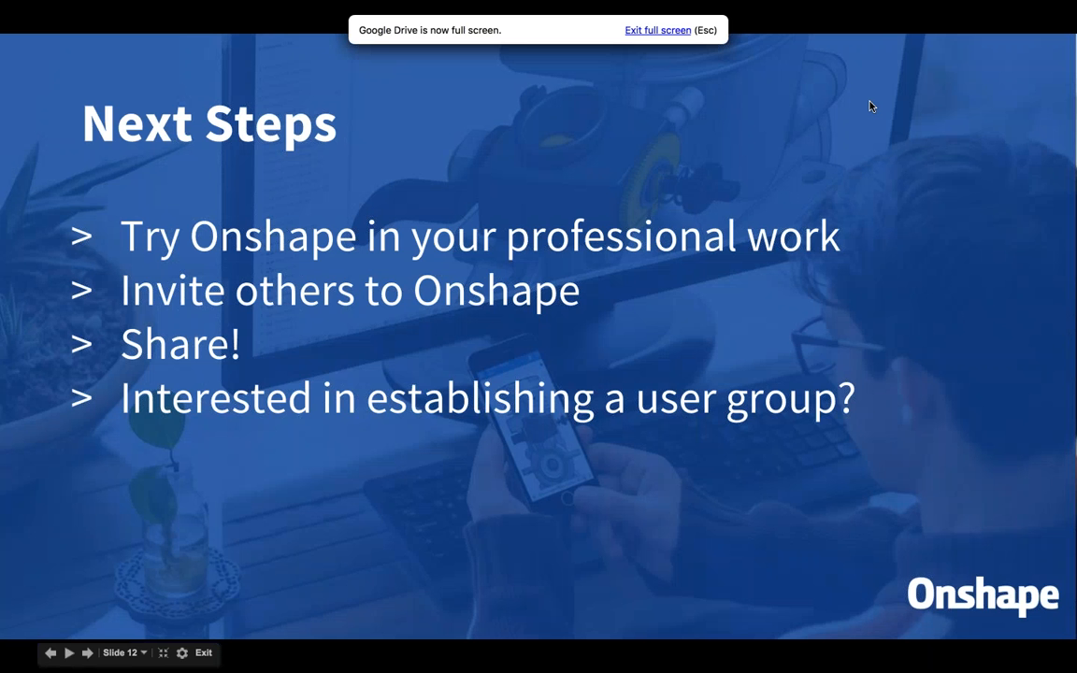